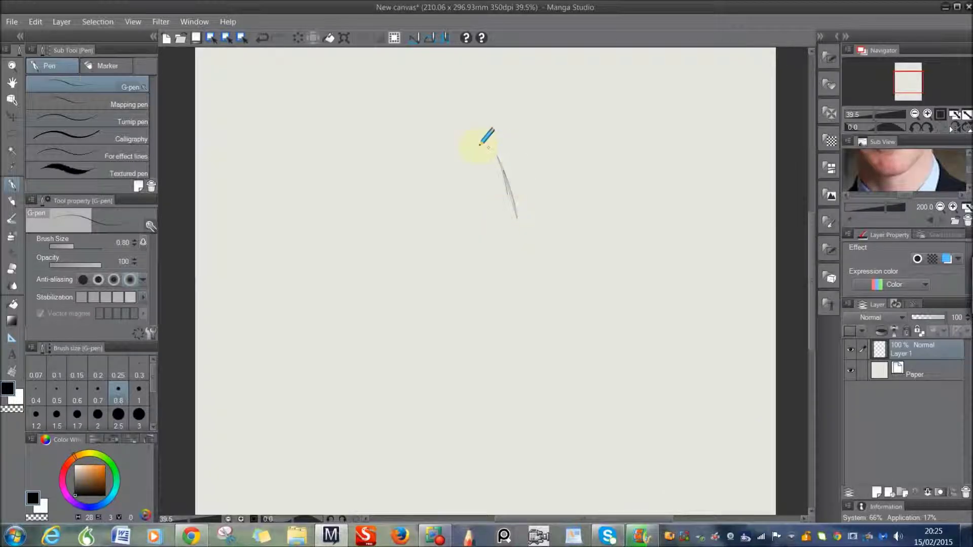
# Step: Sketch the head outline, back curve, shoulder, arm, chest and wrist lines with the G-pen
pyautogui.moveTo(498, 164)
pyautogui.mouseDown()
pyautogui.moveTo(518, 206)
pyautogui.moveTo(494, 155)
pyautogui.moveTo(454, 167)
pyautogui.moveTo(404, 147)
pyautogui.moveTo(430, 177)
pyautogui.moveTo(487, 137)
pyautogui.moveTo(506, 155)
pyautogui.moveTo(464, 151)
pyautogui.mouseUp()
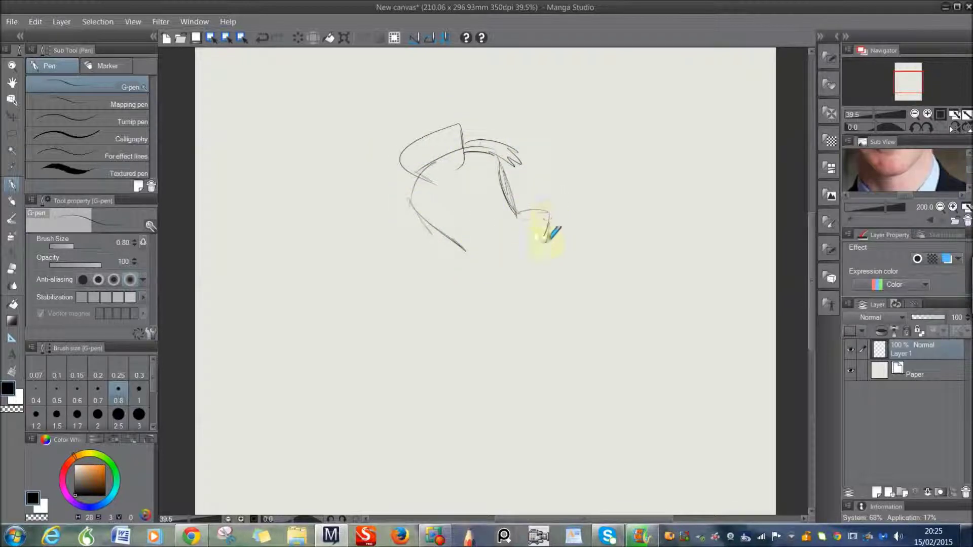
pyautogui.moveTo(530, 208)
pyautogui.mouseDown()
pyautogui.moveTo(542, 251)
pyautogui.moveTo(526, 252)
pyautogui.moveTo(508, 217)
pyautogui.moveTo(507, 271)
pyautogui.mouseUp()
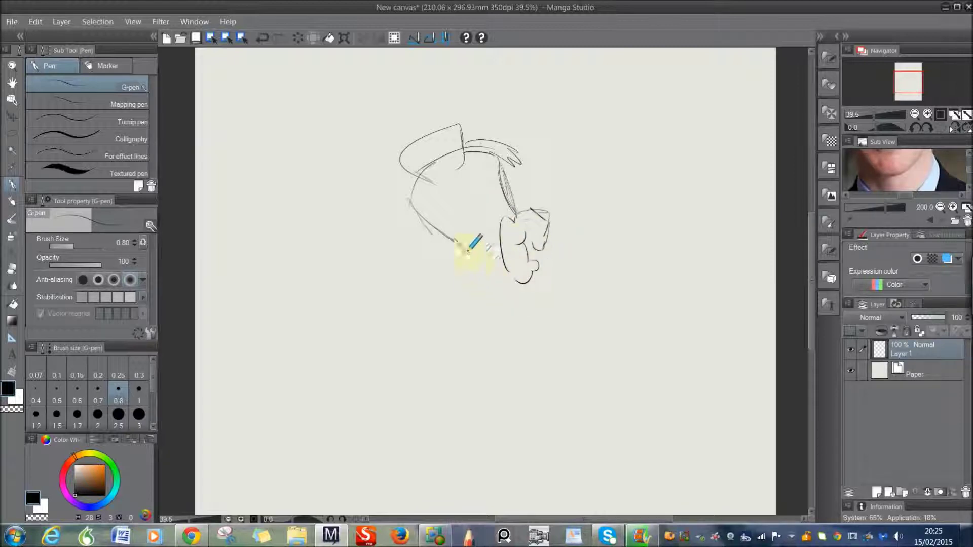
pyautogui.moveTo(540, 276)
pyautogui.mouseDown()
pyautogui.moveTo(587, 305)
pyautogui.moveTo(598, 361)
pyautogui.mouseUp()
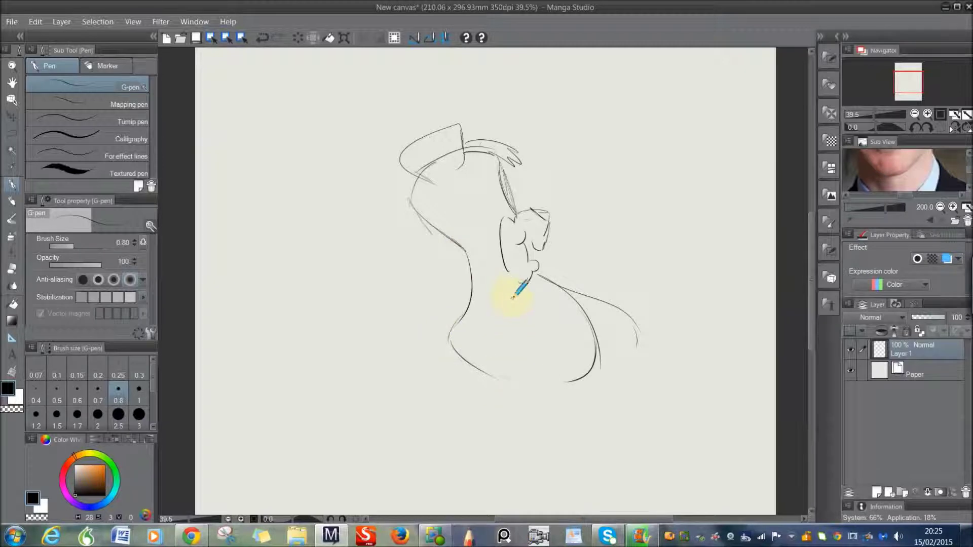
pyautogui.moveTo(539, 312)
pyautogui.mouseDown()
pyautogui.moveTo(586, 306)
pyautogui.moveTo(546, 336)
pyautogui.mouseUp()
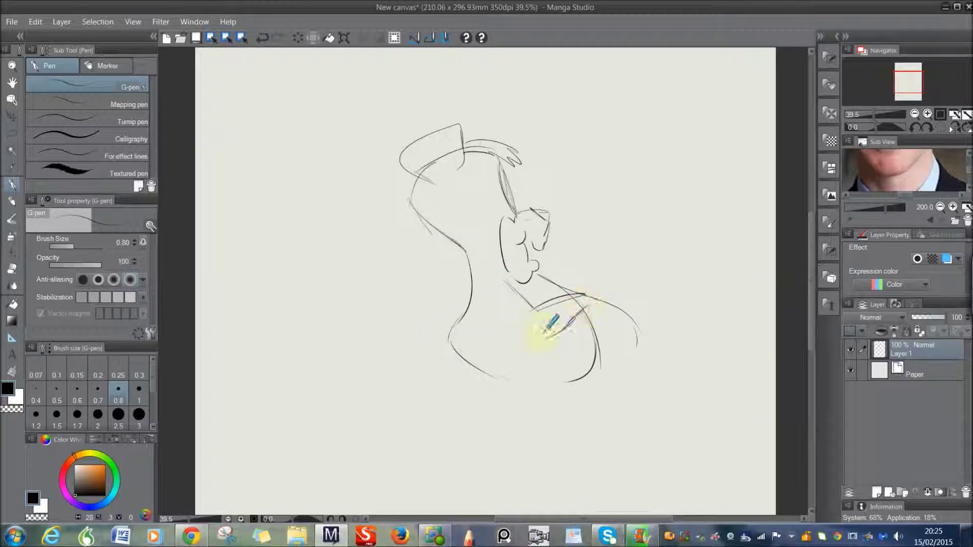
pyautogui.moveTo(506, 271); pyautogui.dragTo(503, 318)
pyautogui.moveTo(593, 292)
pyautogui.mouseDown()
pyautogui.moveTo(581, 290)
pyautogui.moveTo(598, 274)
pyautogui.mouseUp()
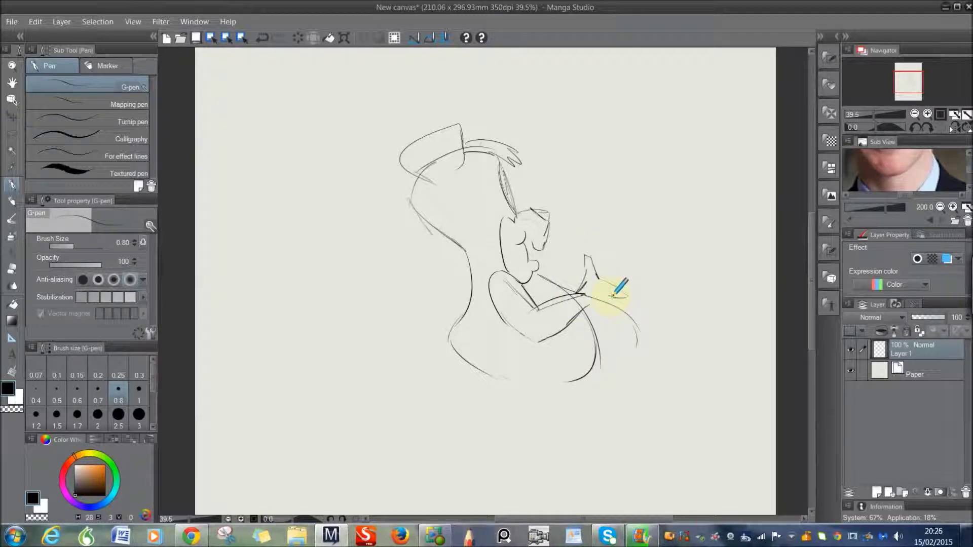
# Step: Sketch the outstretched hand's fingers, the torso's front edge, the neck join and a curve below the body
pyautogui.moveTo(626, 304); pyautogui.dragTo(618, 319)
pyautogui.moveTo(615, 318); pyautogui.dragTo(585, 306)
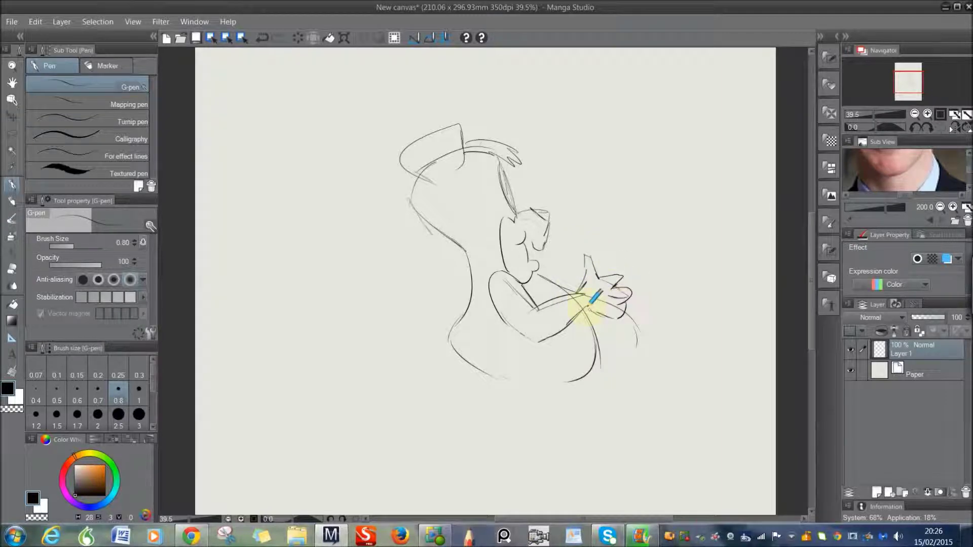
pyautogui.moveTo(525, 283)
pyautogui.mouseDown()
pyautogui.moveTo(573, 321)
pyautogui.moveTo(588, 352)
pyautogui.moveTo(437, 338)
pyautogui.mouseUp()
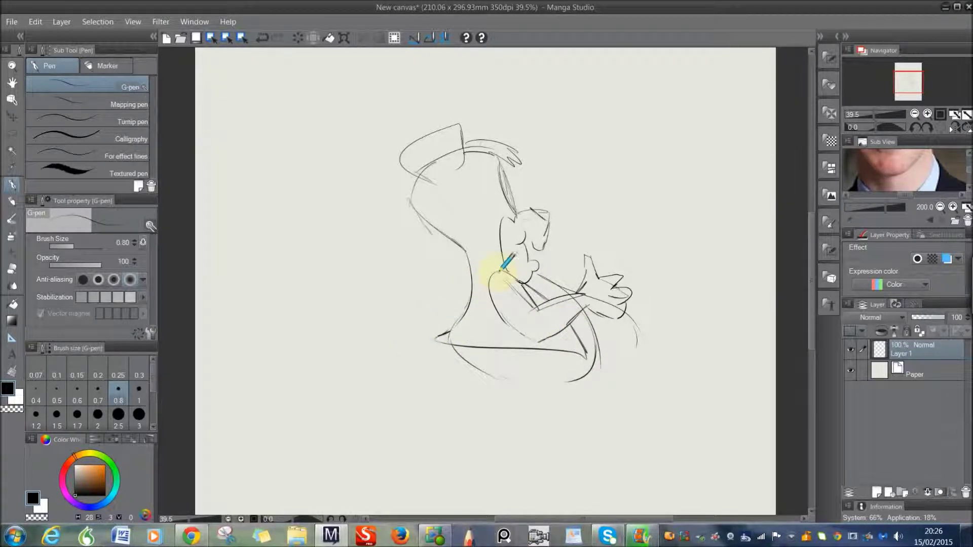
pyautogui.moveTo(501, 270); pyautogui.dragTo(465, 260)
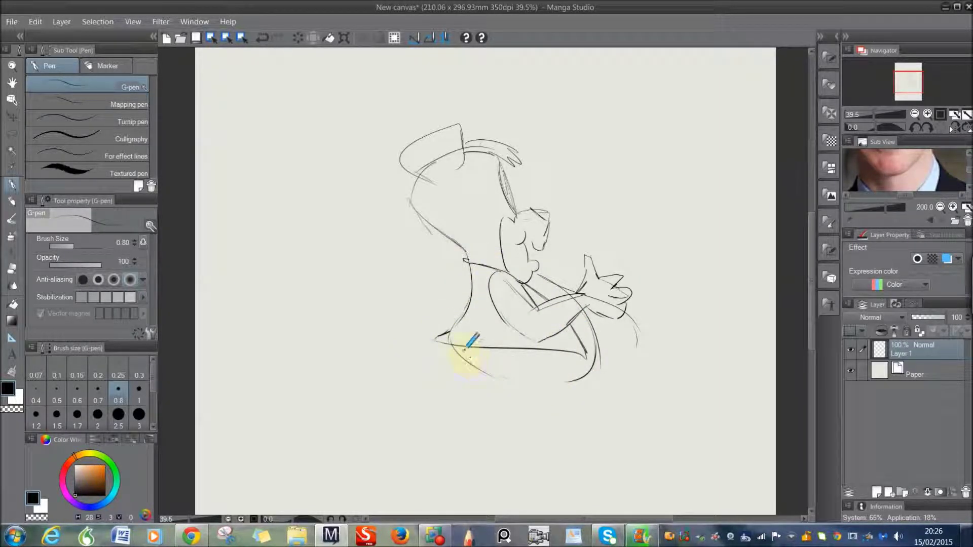
pyautogui.moveTo(523, 348); pyautogui.dragTo(469, 364)
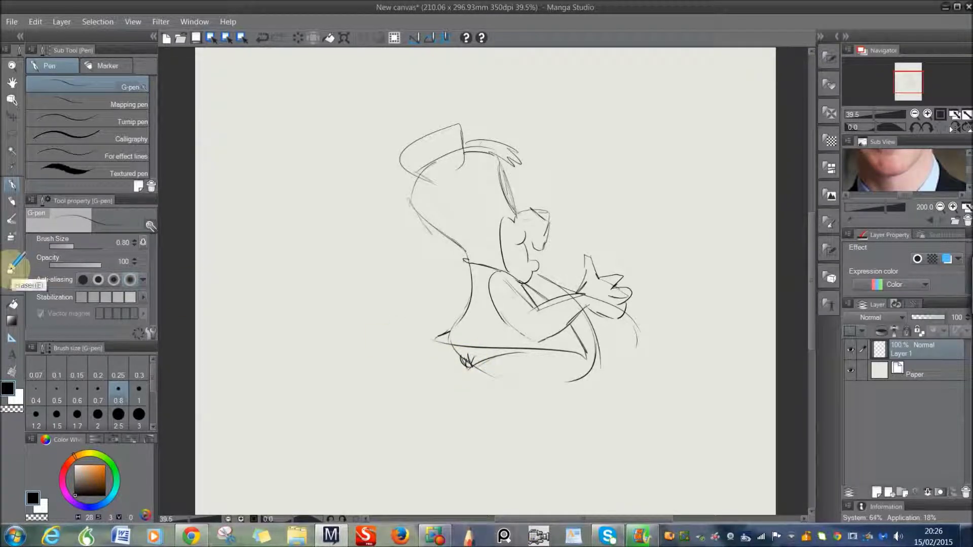
pyautogui.click(12, 269)
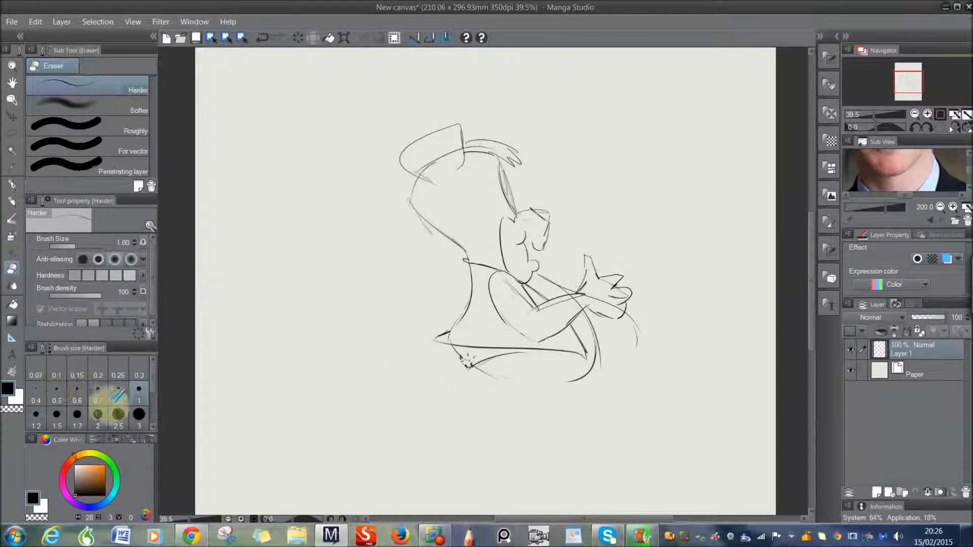
# Step: Try eraser sizes 1.7 and 1, then return to the G-pen for a short lower-body stroke
pyautogui.click(77, 414)
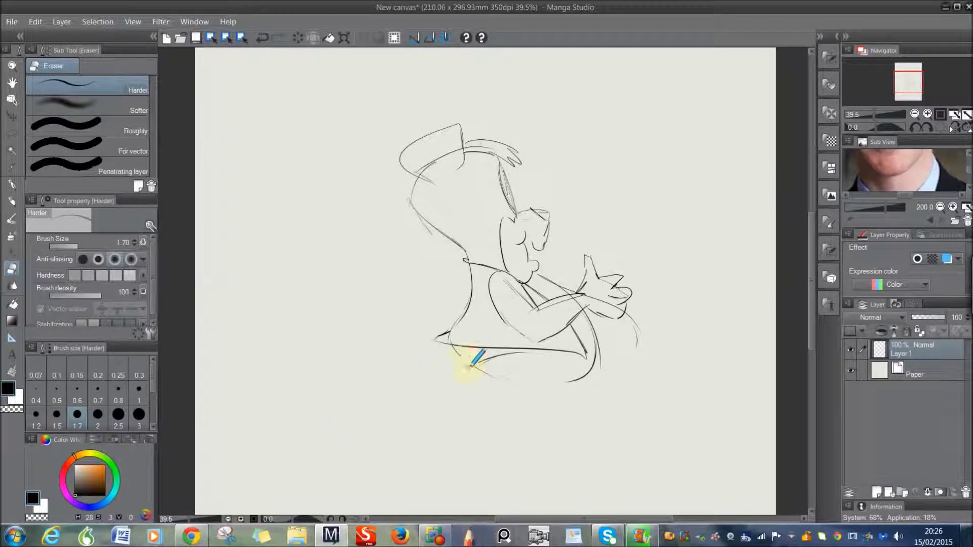
pyautogui.click(139, 389)
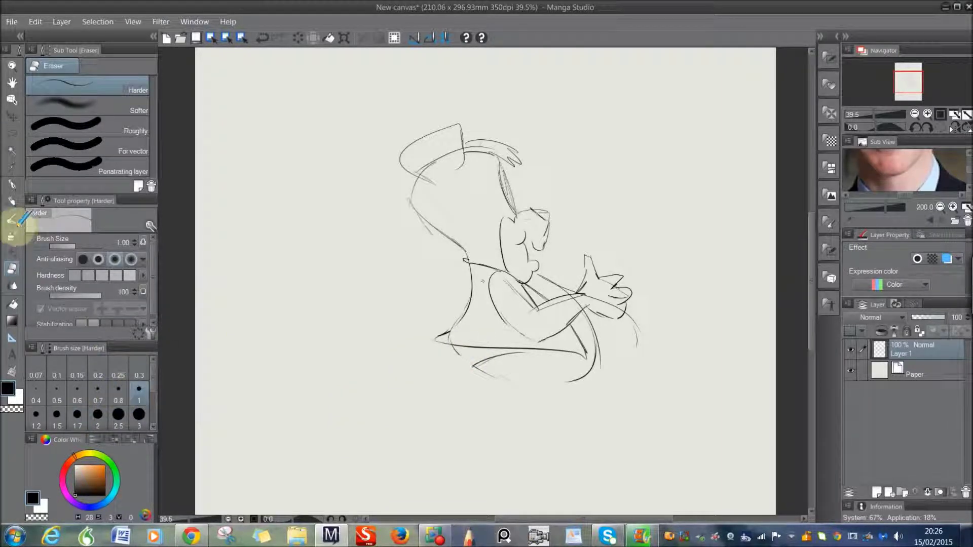
pyautogui.click(11, 184)
pyautogui.moveTo(457, 355); pyautogui.dragTo(468, 371)
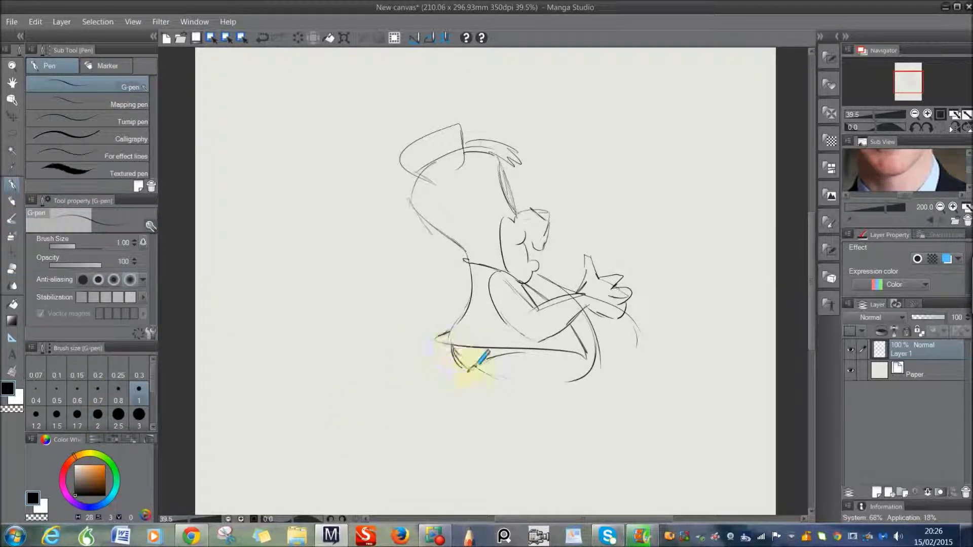
# Step: Sketch the belly curves, bent lower legs and rounded feet, and add a new empty layer
pyautogui.moveTo(548, 377)
pyautogui.mouseDown()
pyautogui.moveTo(575, 384)
pyautogui.moveTo(566, 444)
pyautogui.moveTo(559, 437)
pyautogui.moveTo(572, 433)
pyautogui.moveTo(564, 463)
pyautogui.moveTo(570, 440)
pyautogui.moveTo(524, 421)
pyautogui.moveTo(562, 466)
pyautogui.moveTo(518, 450)
pyautogui.moveTo(544, 397)
pyautogui.moveTo(496, 402)
pyautogui.moveTo(472, 389)
pyautogui.moveTo(521, 352)
pyautogui.moveTo(461, 366)
pyautogui.moveTo(479, 397)
pyautogui.mouseUp()
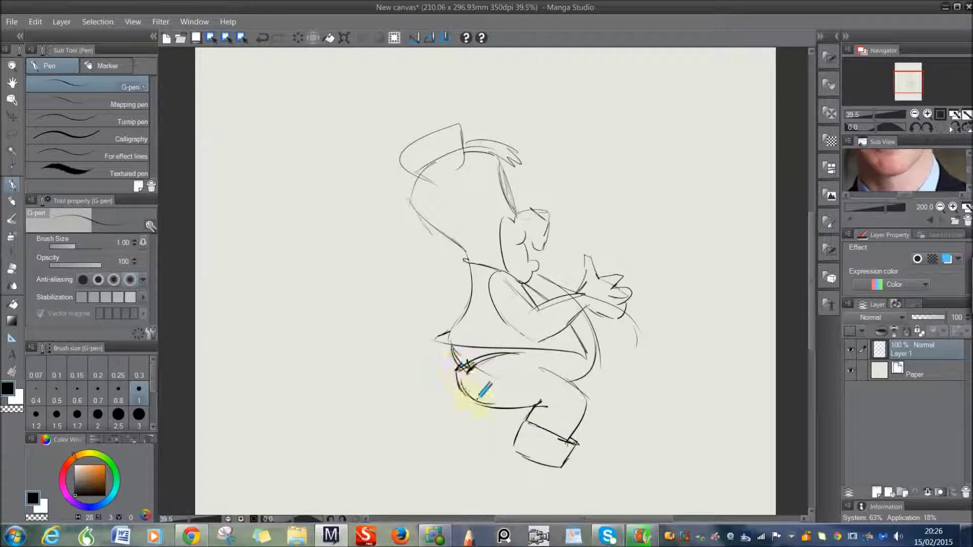
pyautogui.moveTo(592, 364); pyautogui.dragTo(569, 380)
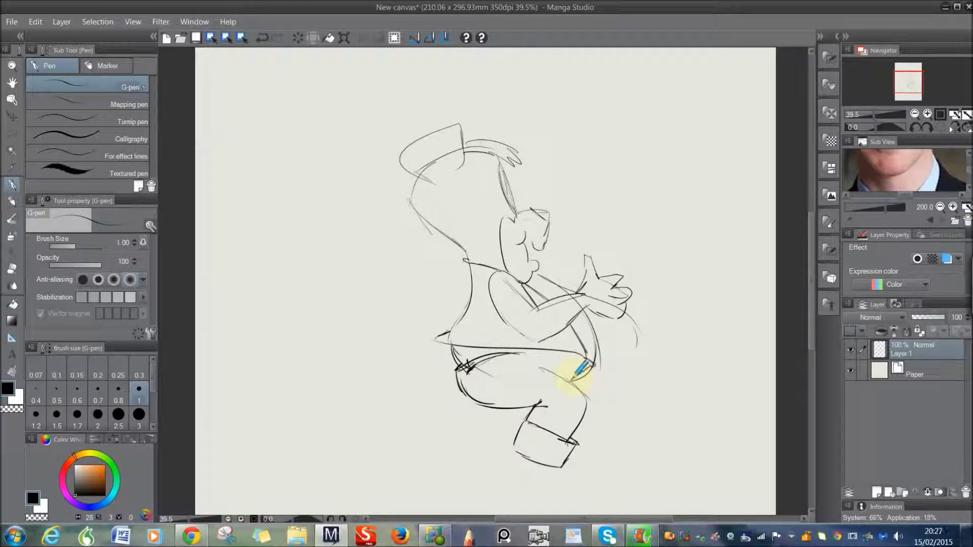
pyautogui.moveTo(527, 405)
pyautogui.mouseDown()
pyautogui.moveTo(488, 441)
pyautogui.moveTo(504, 430)
pyautogui.moveTo(479, 407)
pyautogui.moveTo(471, 444)
pyautogui.mouseUp()
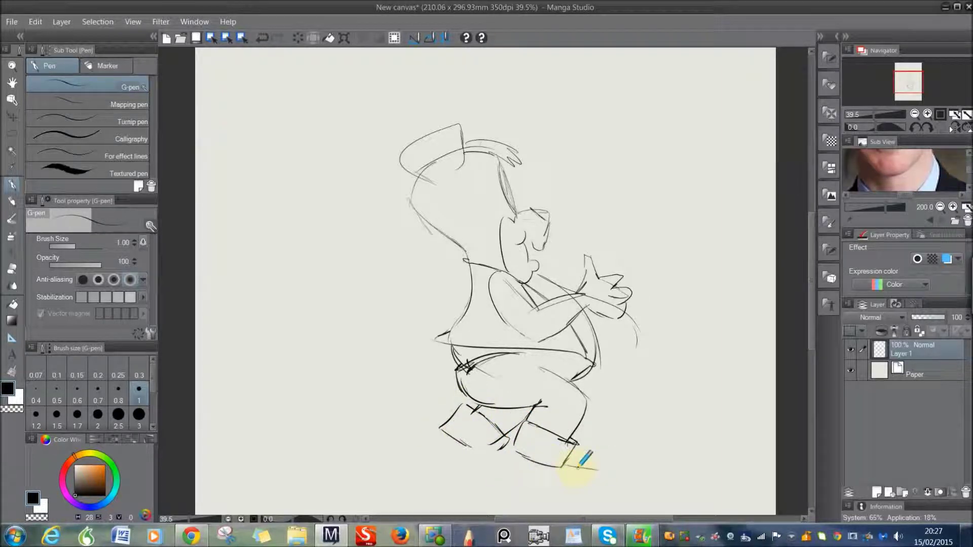
pyautogui.moveTo(603, 494)
pyautogui.mouseDown()
pyautogui.moveTo(570, 497)
pyautogui.moveTo(505, 455)
pyautogui.moveTo(476, 455)
pyautogui.moveTo(502, 446)
pyautogui.moveTo(488, 454)
pyautogui.moveTo(470, 442)
pyautogui.moveTo(490, 461)
pyautogui.moveTo(447, 433)
pyautogui.moveTo(443, 461)
pyautogui.moveTo(500, 465)
pyautogui.moveTo(509, 445)
pyautogui.moveTo(573, 454)
pyautogui.moveTo(567, 494)
pyautogui.mouseUp()
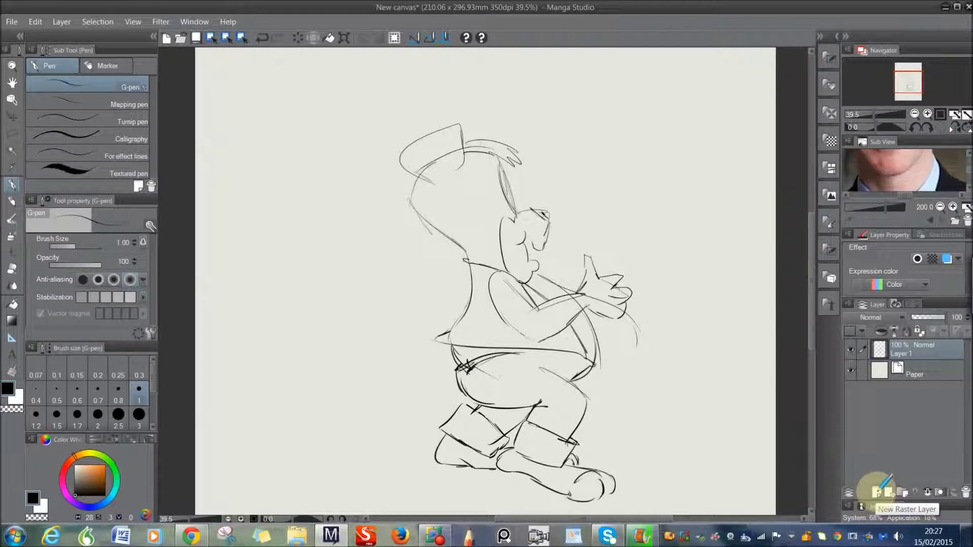
pyautogui.click(876, 491)
# Step: Fade the sketch Layer 1 to 56% opacity, keeping the new Layer 2 at 100%
pyautogui.click(881, 370)
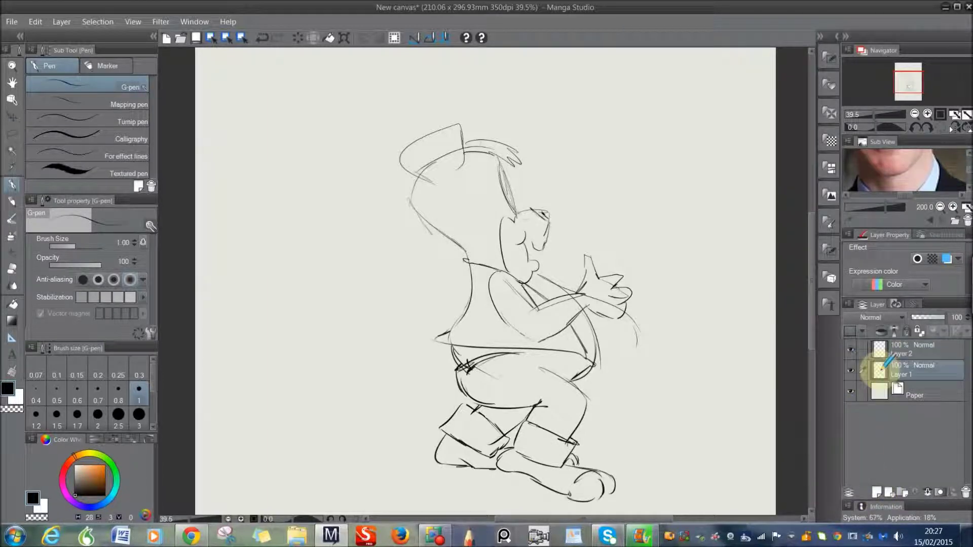
pyautogui.click(862, 348)
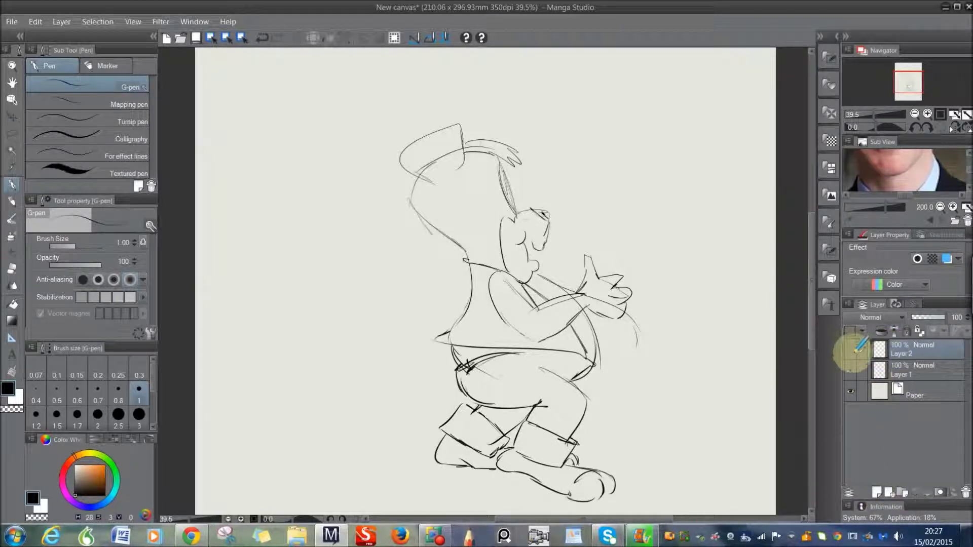
pyautogui.click(851, 370)
pyautogui.click(851, 370)
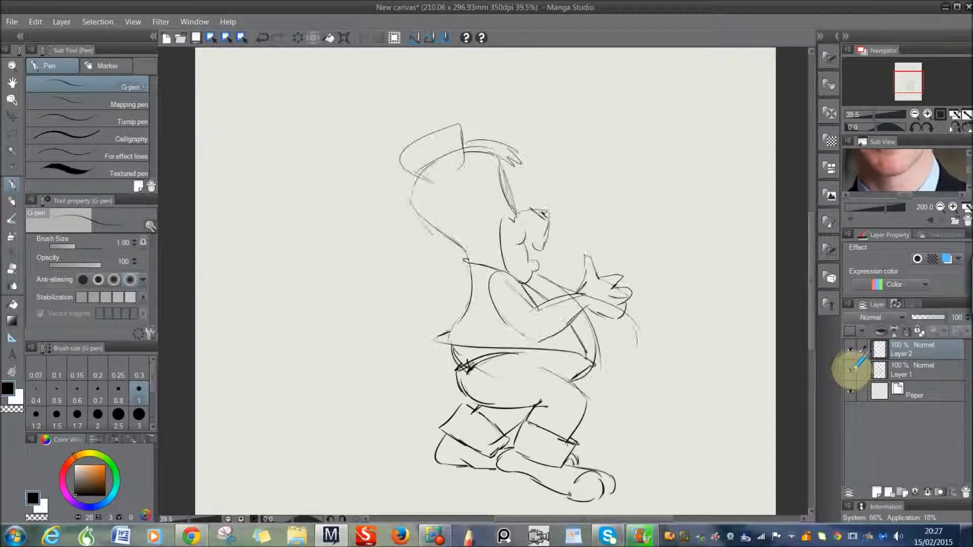
pyautogui.moveTo(938, 318); pyautogui.dragTo(929, 318)
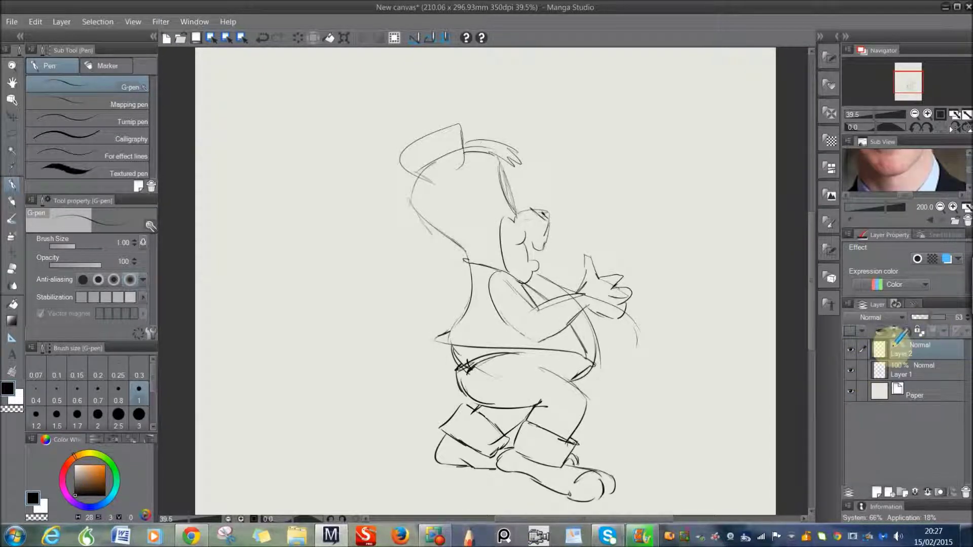
pyautogui.click(880, 370)
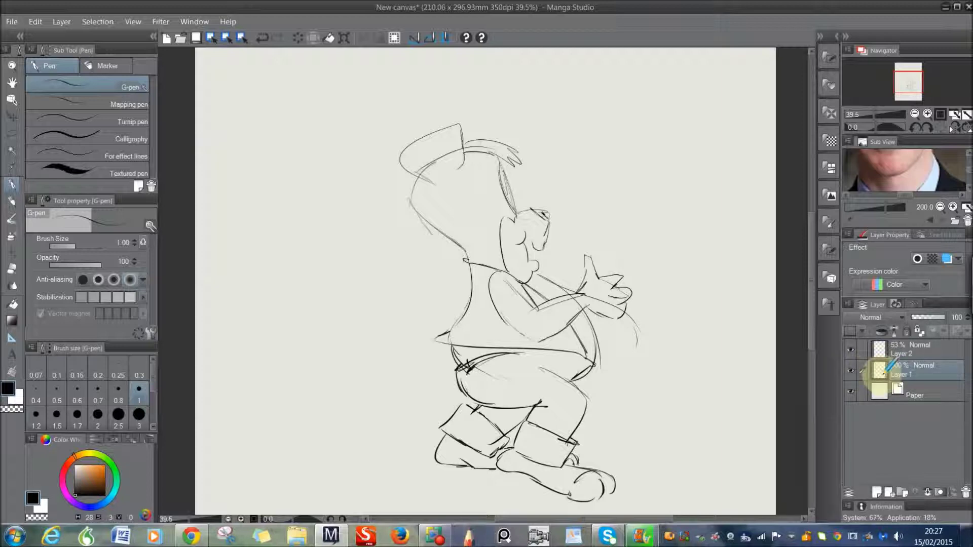
pyautogui.moveTo(935, 317)
pyautogui.mouseDown()
pyautogui.moveTo(921, 317)
pyautogui.moveTo(935, 317)
pyautogui.mouseUp()
pyautogui.click(907, 349)
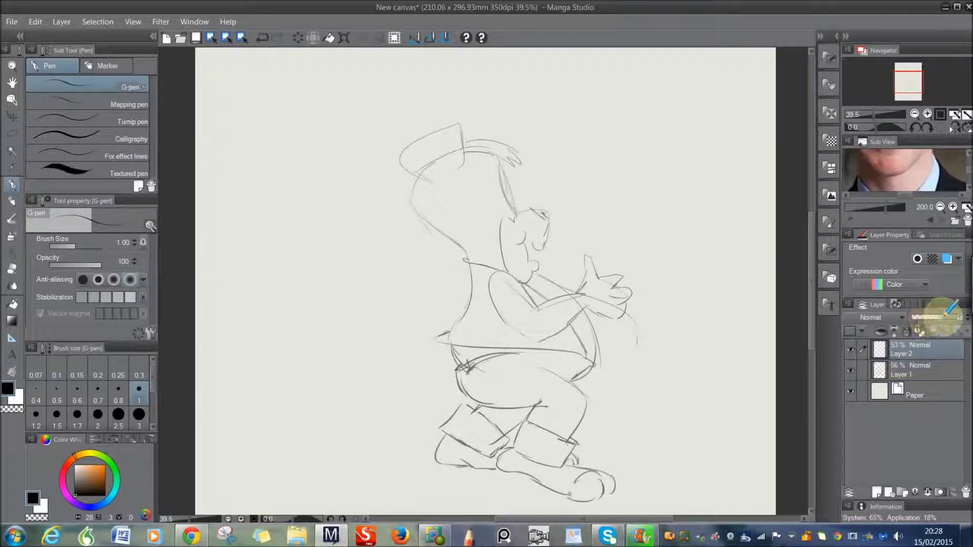
pyautogui.click(945, 315)
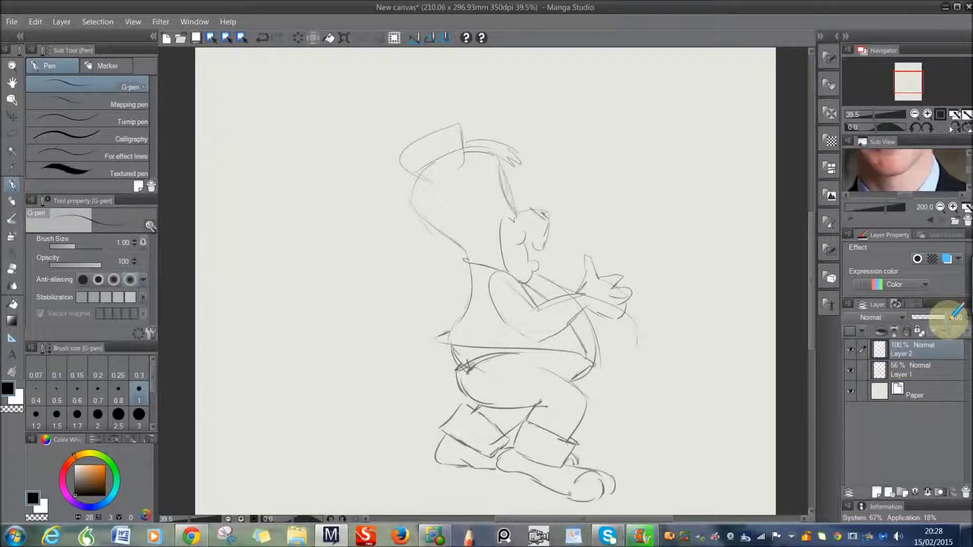
# Step: On Layer 2, ink the eye, head top with fur tufts, upper arm, neckline and shirt hem
pyautogui.click(852, 349)
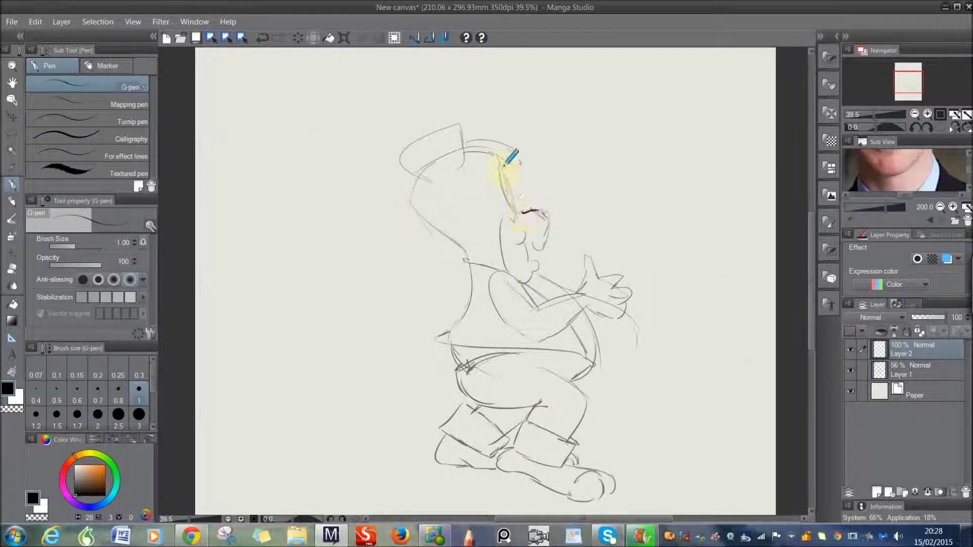
pyautogui.moveTo(516, 182)
pyautogui.mouseDown()
pyautogui.moveTo(507, 203)
pyautogui.moveTo(512, 174)
pyautogui.moveTo(516, 194)
pyautogui.mouseUp()
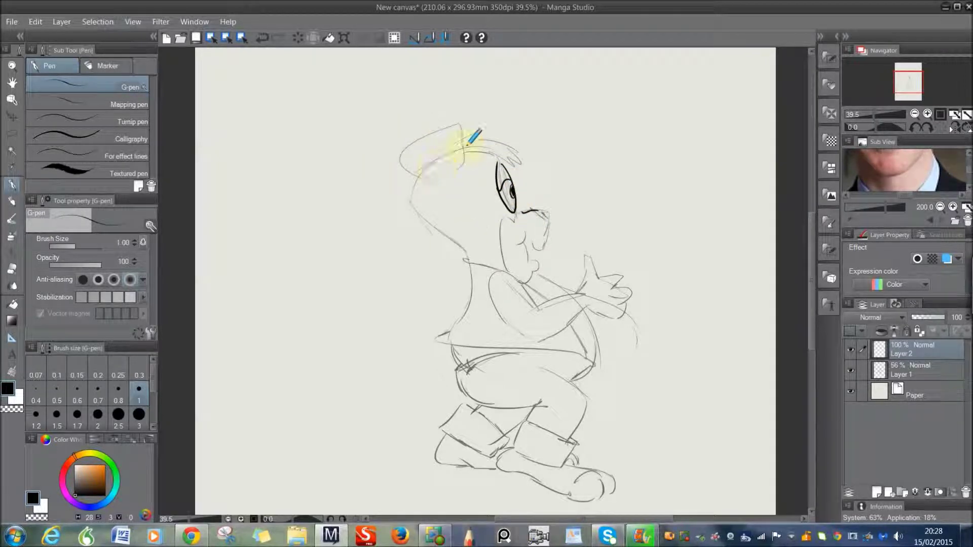
pyautogui.moveTo(480, 143)
pyautogui.mouseDown()
pyautogui.moveTo(512, 161)
pyautogui.moveTo(471, 155)
pyautogui.moveTo(479, 147)
pyautogui.moveTo(417, 181)
pyautogui.moveTo(437, 170)
pyautogui.moveTo(452, 136)
pyautogui.moveTo(418, 145)
pyautogui.moveTo(462, 165)
pyautogui.moveTo(457, 187)
pyautogui.moveTo(456, 166)
pyautogui.moveTo(420, 193)
pyautogui.moveTo(472, 257)
pyautogui.moveTo(525, 281)
pyautogui.moveTo(513, 266)
pyautogui.moveTo(495, 277)
pyautogui.moveTo(505, 315)
pyautogui.moveTo(535, 338)
pyautogui.mouseUp()
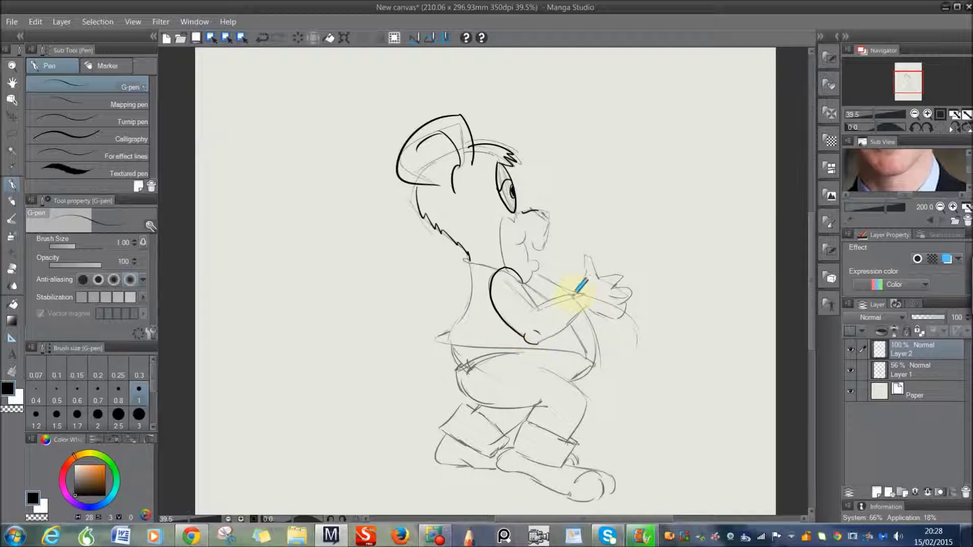
pyautogui.moveTo(518, 276); pyautogui.dragTo(536, 307)
pyautogui.moveTo(507, 267); pyautogui.dragTo(461, 256)
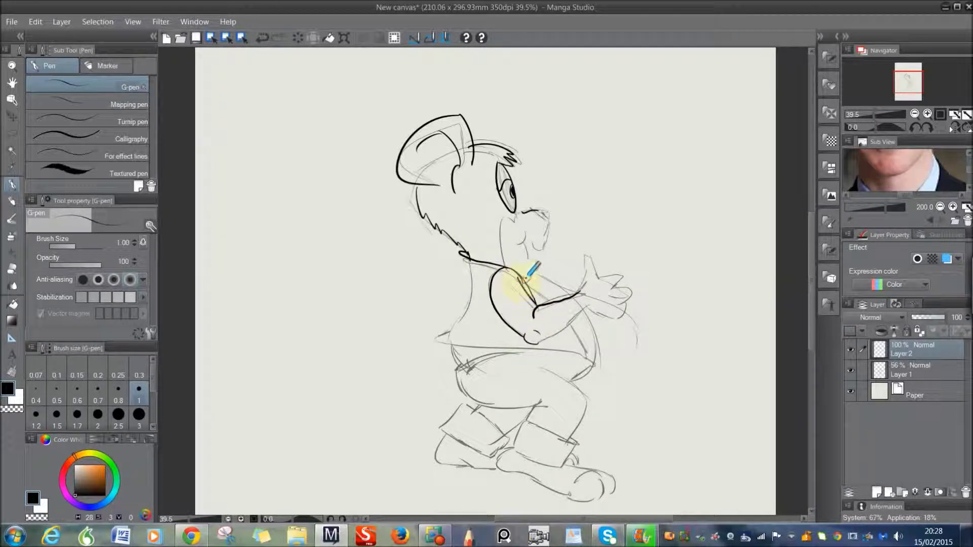
pyautogui.moveTo(577, 318)
pyautogui.mouseDown()
pyautogui.moveTo(591, 349)
pyautogui.moveTo(500, 350)
pyautogui.moveTo(441, 335)
pyautogui.moveTo(474, 288)
pyautogui.moveTo(462, 256)
pyautogui.mouseUp()
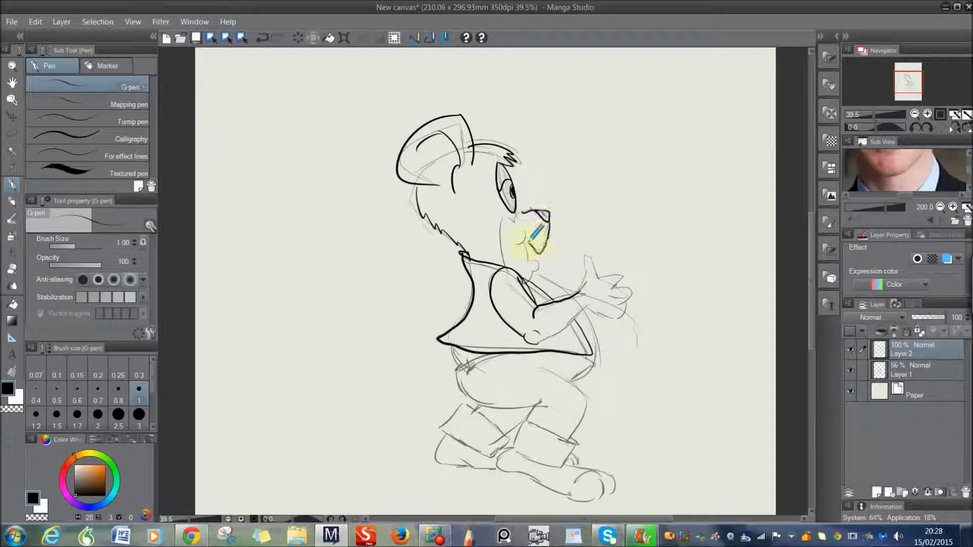
# Step: Ink the jaw, muzzle and chin, outline the raised hand, fill the bow tie black and re-ink the belly
pyautogui.moveTo(538, 256); pyautogui.dragTo(532, 279)
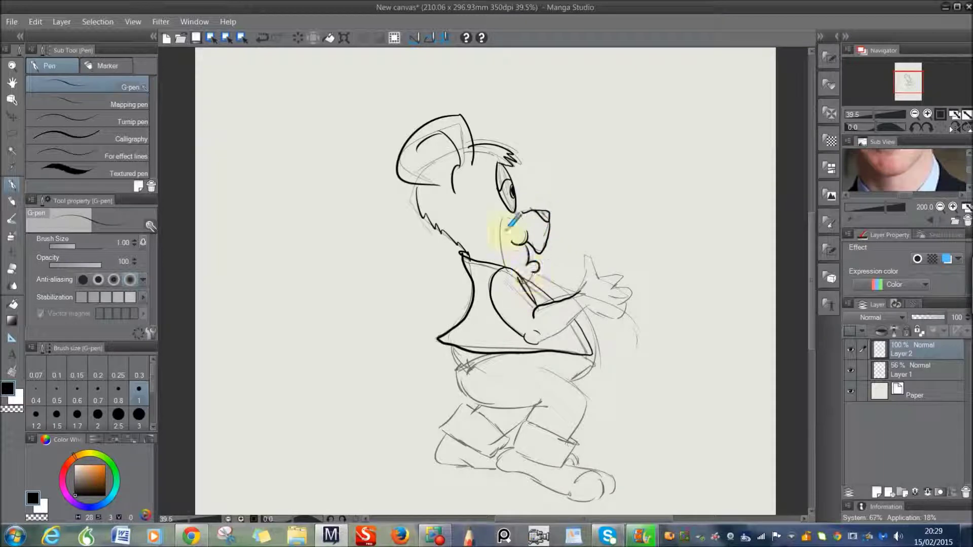
pyautogui.moveTo(515, 212)
pyautogui.mouseDown()
pyautogui.moveTo(507, 255)
pyautogui.moveTo(536, 269)
pyautogui.moveTo(510, 261)
pyautogui.mouseUp()
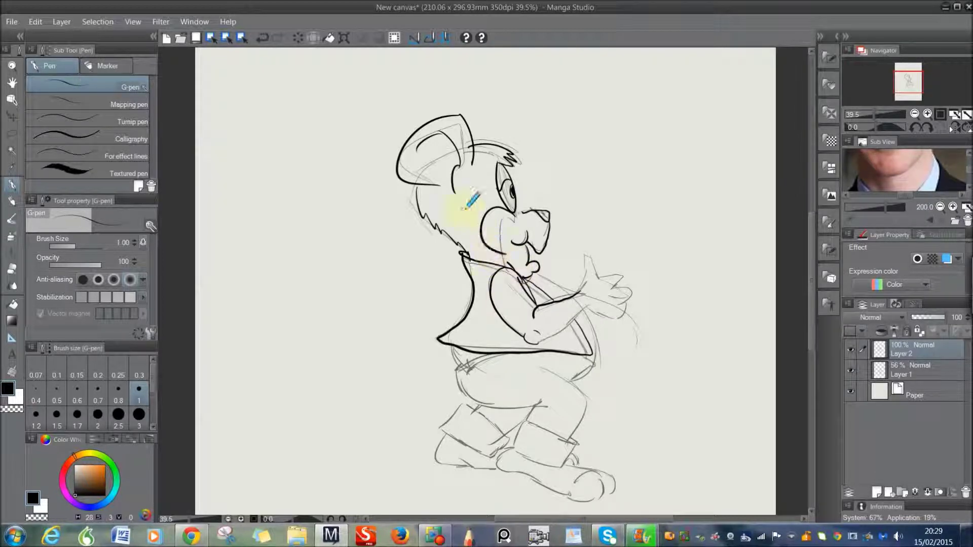
pyautogui.moveTo(505, 257); pyautogui.dragTo(514, 276)
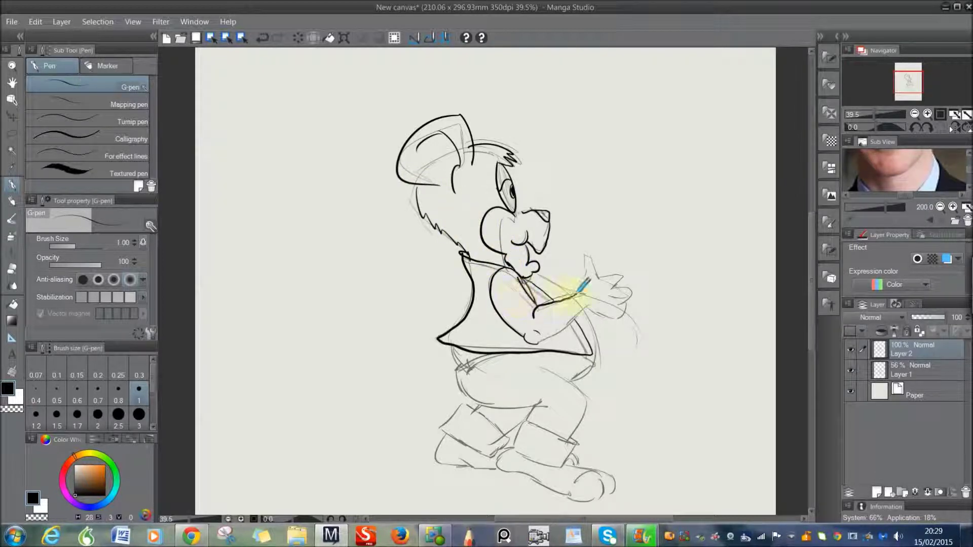
pyautogui.moveTo(578, 293)
pyautogui.mouseDown()
pyautogui.moveTo(590, 253)
pyautogui.moveTo(601, 273)
pyautogui.moveTo(619, 266)
pyautogui.moveTo(628, 278)
pyautogui.moveTo(614, 287)
pyautogui.moveTo(635, 283)
pyautogui.moveTo(644, 295)
pyautogui.moveTo(628, 308)
pyautogui.moveTo(630, 326)
pyautogui.moveTo(581, 319)
pyautogui.moveTo(540, 341)
pyautogui.moveTo(529, 336)
pyautogui.moveTo(538, 324)
pyautogui.moveTo(543, 337)
pyautogui.moveTo(531, 282)
pyautogui.mouseUp()
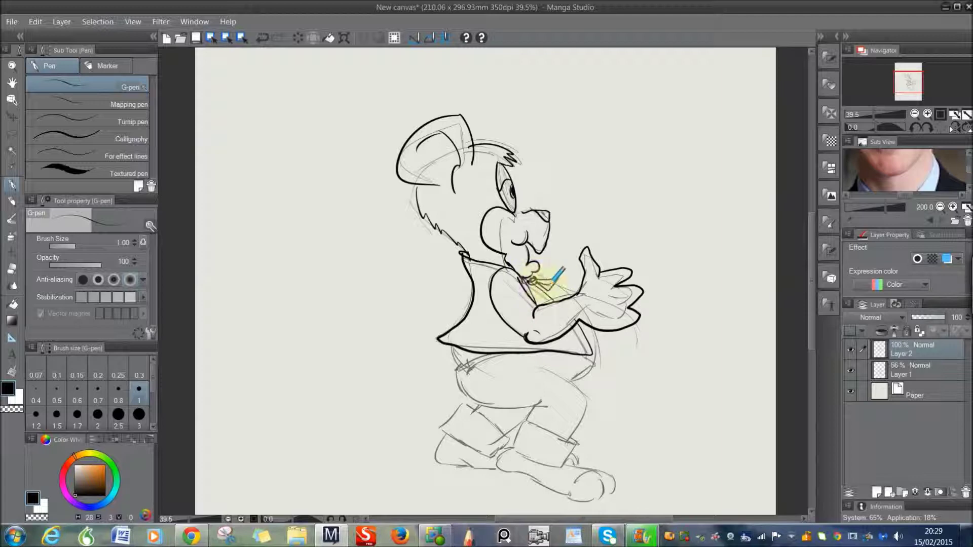
pyautogui.moveTo(554, 279); pyautogui.dragTo(542, 285)
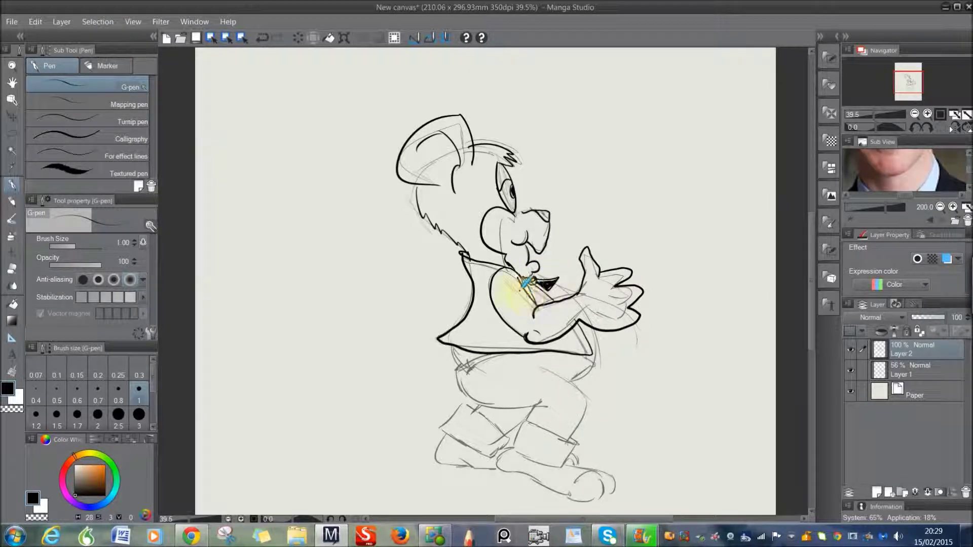
pyautogui.moveTo(578, 321)
pyautogui.mouseDown()
pyautogui.moveTo(595, 352)
pyautogui.moveTo(593, 327)
pyautogui.moveTo(605, 347)
pyautogui.moveTo(592, 382)
pyautogui.moveTo(549, 369)
pyautogui.mouseUp()
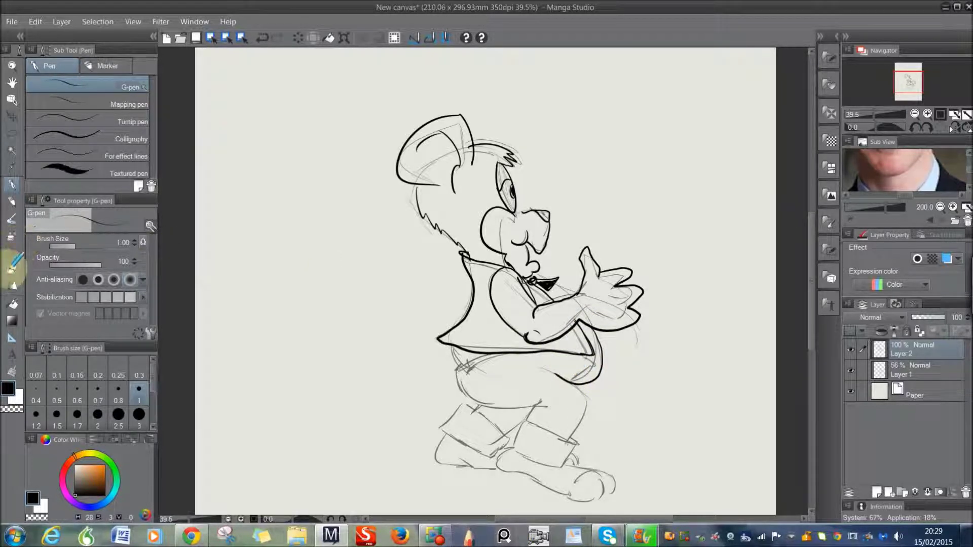
# Step: Erase the stray belly stroke, then ink the belly fold, leg bottom and rear foot outline
pyautogui.click(12, 269)
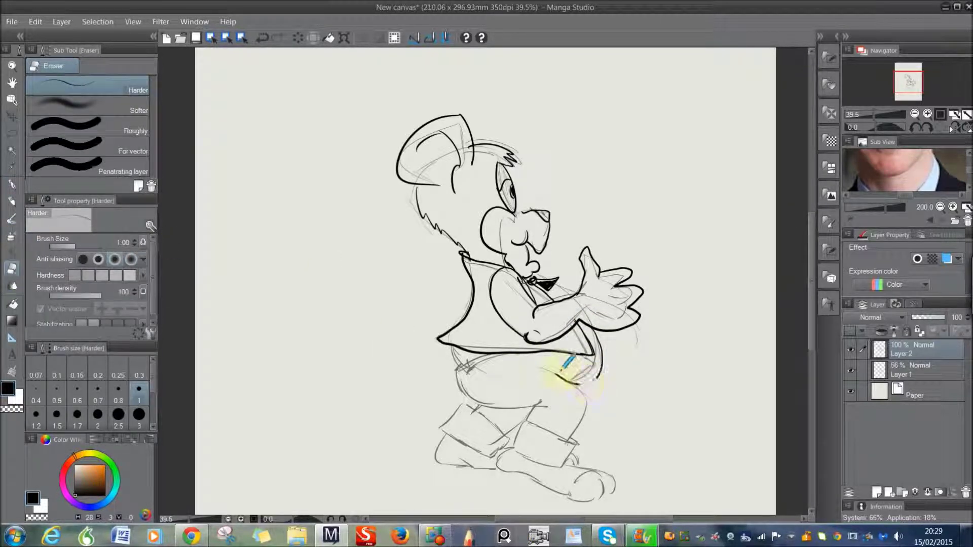
pyautogui.moveTo(562, 369); pyautogui.dragTo(569, 376)
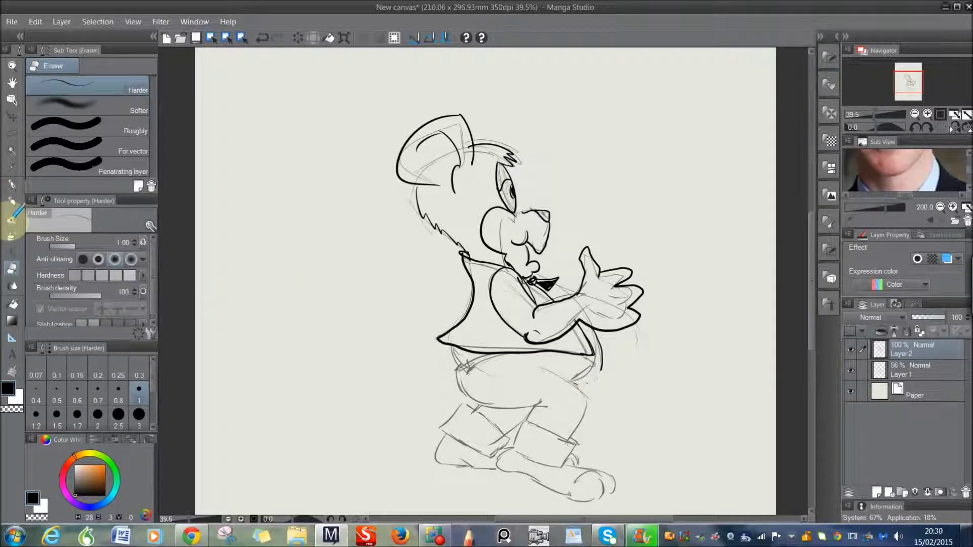
pyautogui.click(12, 183)
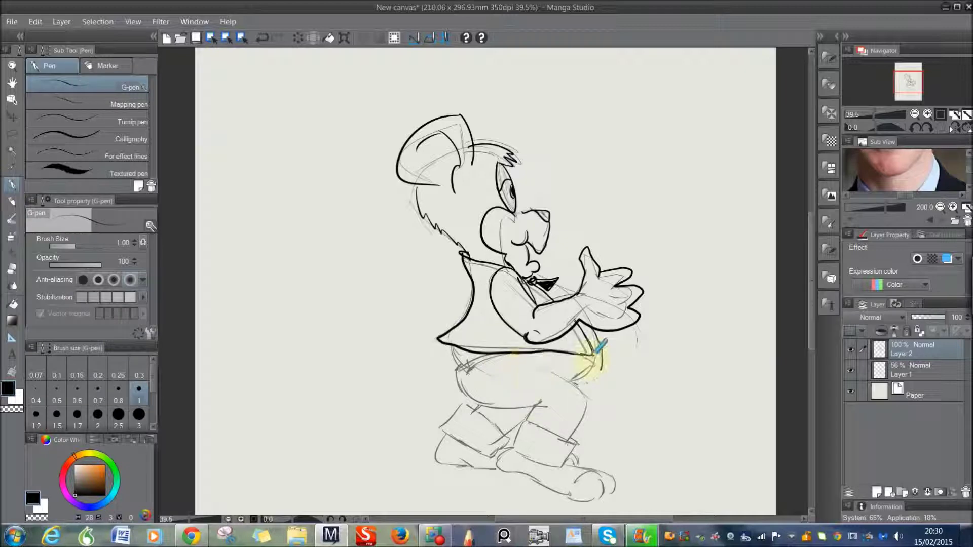
pyautogui.moveTo(594, 356)
pyautogui.mouseDown()
pyautogui.moveTo(577, 381)
pyautogui.moveTo(562, 369)
pyautogui.moveTo(592, 395)
pyautogui.moveTo(574, 433)
pyautogui.moveTo(584, 439)
pyautogui.moveTo(524, 418)
pyautogui.mouseUp()
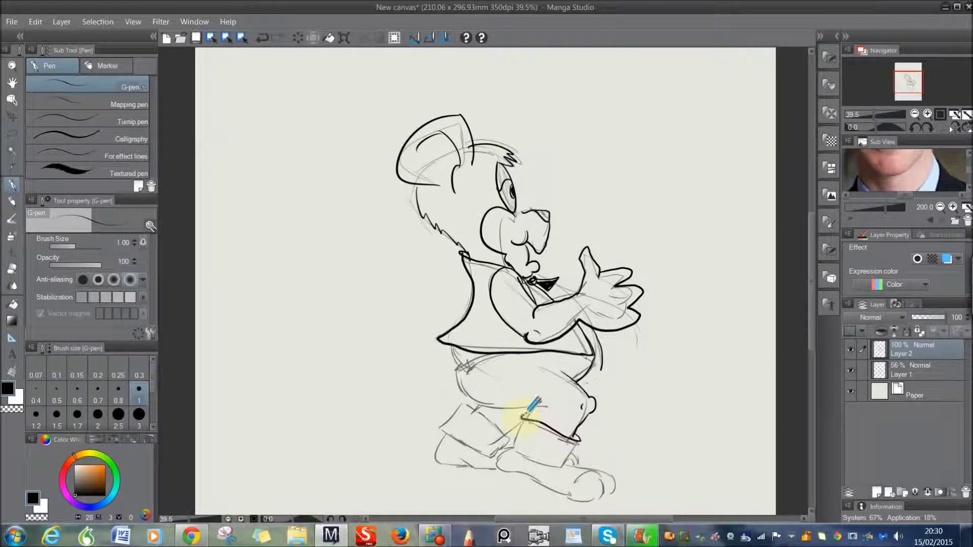
pyautogui.moveTo(577, 436)
pyautogui.mouseDown()
pyautogui.moveTo(532, 463)
pyautogui.moveTo(512, 446)
pyautogui.moveTo(529, 417)
pyautogui.moveTo(515, 442)
pyautogui.moveTo(572, 453)
pyautogui.moveTo(560, 443)
pyautogui.moveTo(574, 468)
pyautogui.moveTo(581, 455)
pyautogui.moveTo(610, 465)
pyautogui.moveTo(614, 495)
pyautogui.moveTo(602, 470)
pyautogui.moveTo(601, 494)
pyautogui.moveTo(609, 463)
pyautogui.moveTo(576, 481)
pyautogui.moveTo(573, 494)
pyautogui.moveTo(593, 496)
pyautogui.moveTo(555, 487)
pyautogui.moveTo(503, 450)
pyautogui.mouseUp()
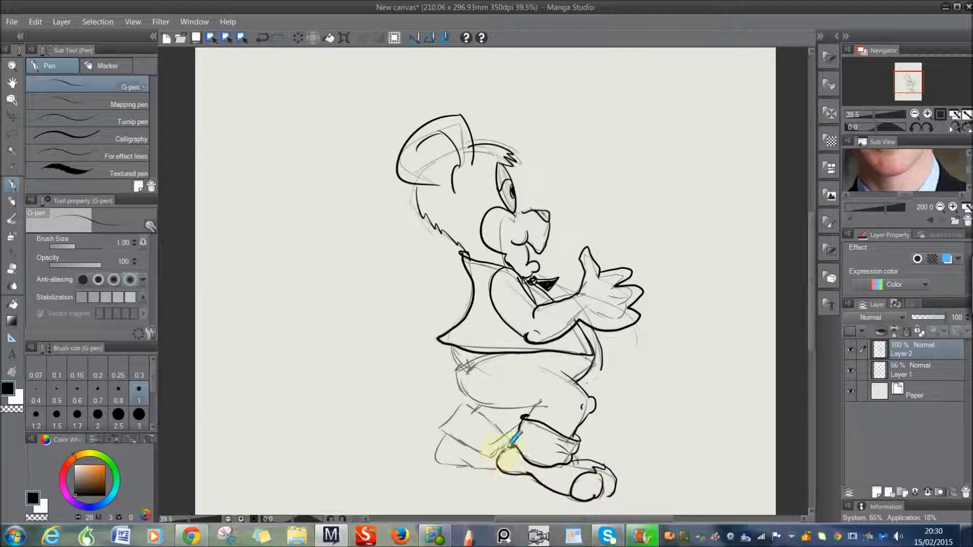
pyautogui.moveTo(451, 434)
pyautogui.mouseDown()
pyautogui.moveTo(453, 458)
pyautogui.moveTo(498, 463)
pyautogui.moveTo(461, 464)
pyautogui.moveTo(481, 437)
pyautogui.moveTo(512, 438)
pyautogui.moveTo(502, 423)
pyautogui.moveTo(480, 405)
pyautogui.moveTo(455, 424)
pyautogui.moveTo(501, 455)
pyautogui.moveTo(480, 437)
pyautogui.moveTo(474, 408)
pyautogui.moveTo(539, 401)
pyautogui.mouseUp()
# Step: Ink the front cuff along the thigh, then delete the rough sketch Layer 1
pyautogui.moveTo(540, 405)
pyautogui.mouseDown()
pyautogui.moveTo(469, 396)
pyautogui.moveTo(457, 368)
pyautogui.moveTo(464, 390)
pyautogui.moveTo(491, 392)
pyautogui.moveTo(474, 363)
pyautogui.moveTo(490, 355)
pyautogui.moveTo(460, 370)
pyautogui.moveTo(467, 364)
pyautogui.moveTo(456, 344)
pyautogui.moveTo(461, 369)
pyautogui.mouseUp()
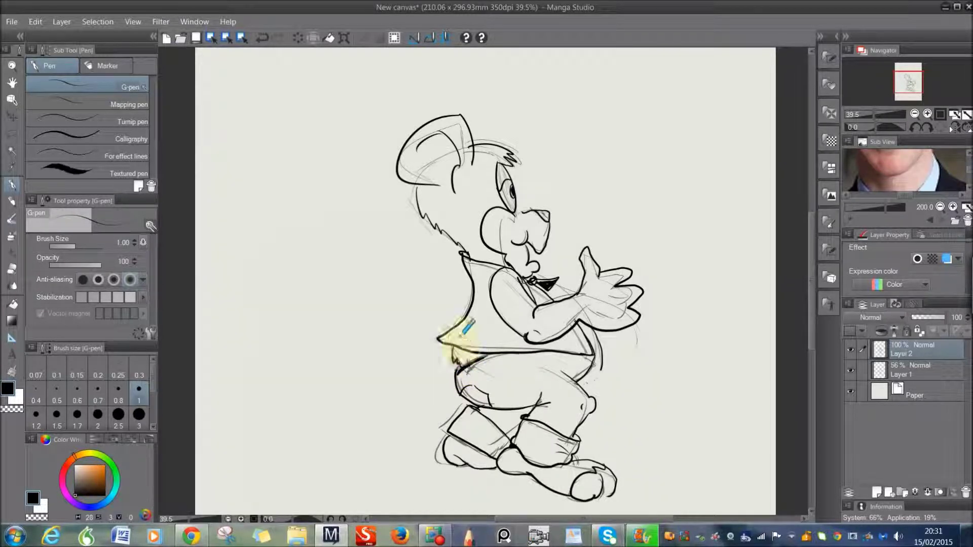
pyautogui.click(877, 373)
pyautogui.click(851, 370)
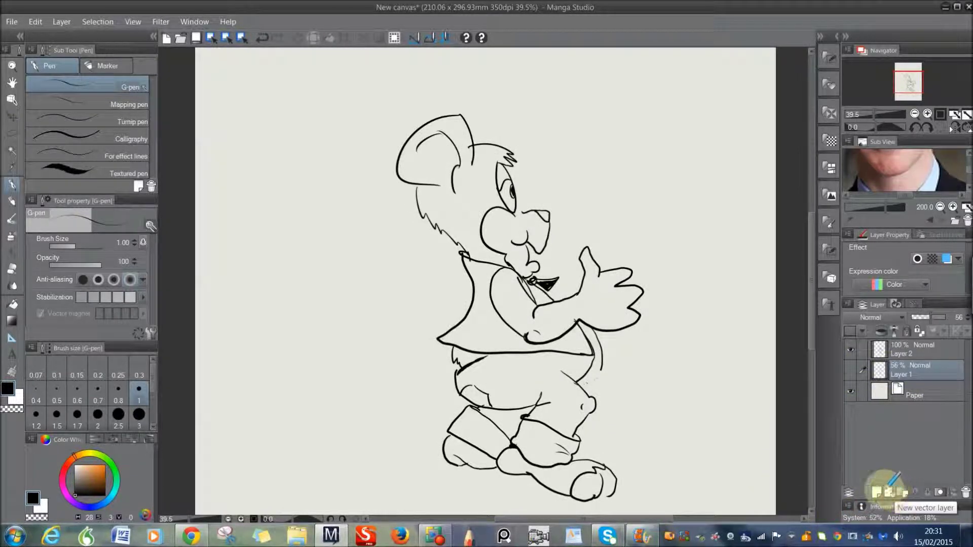
pyautogui.click(965, 492)
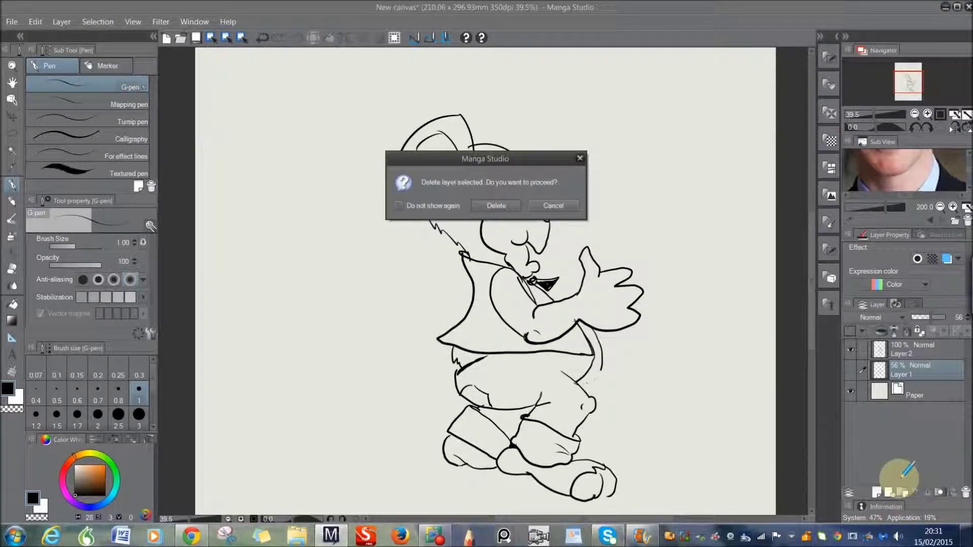
pyautogui.click(496, 205)
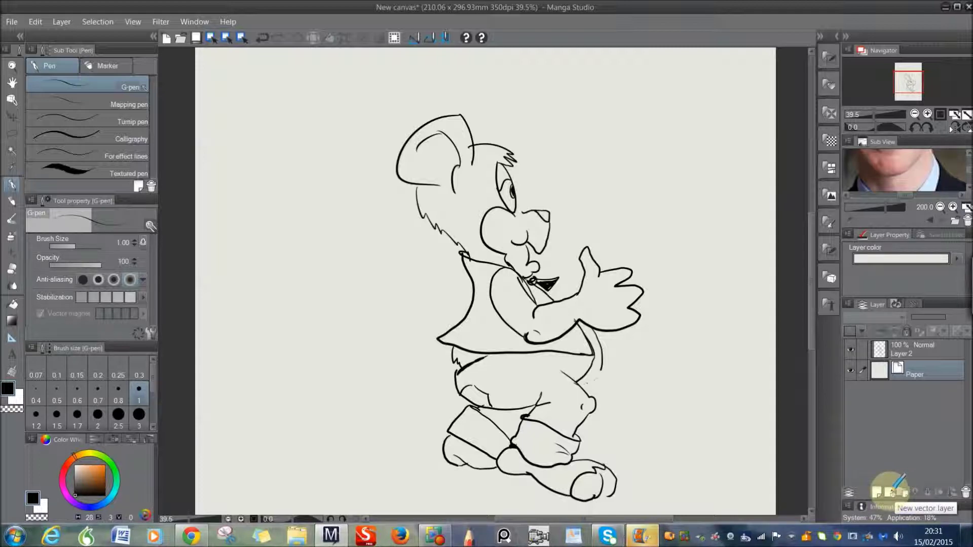
# Step: Add a new vector layer above Layer 2 and fade Layer 2 to 29% opacity
pyautogui.click(890, 492)
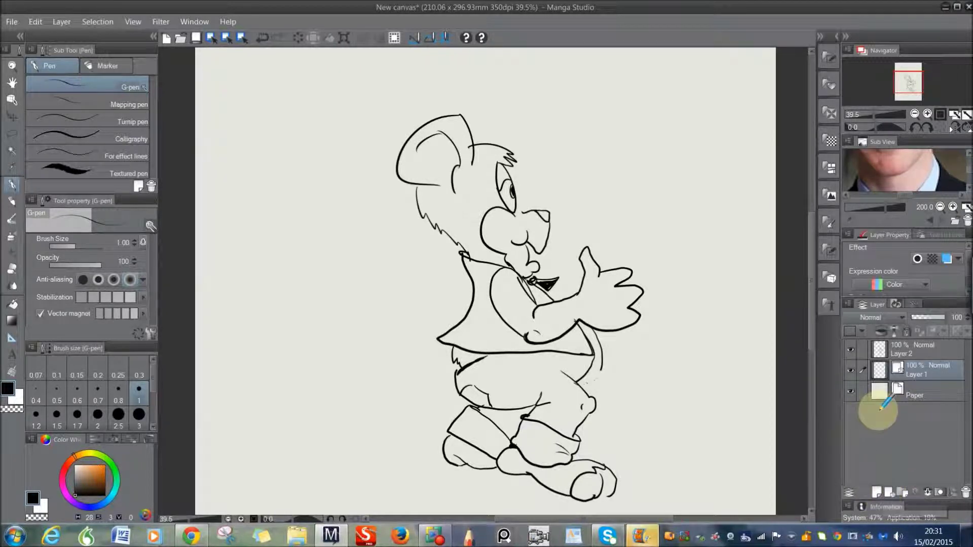
pyautogui.click(851, 371)
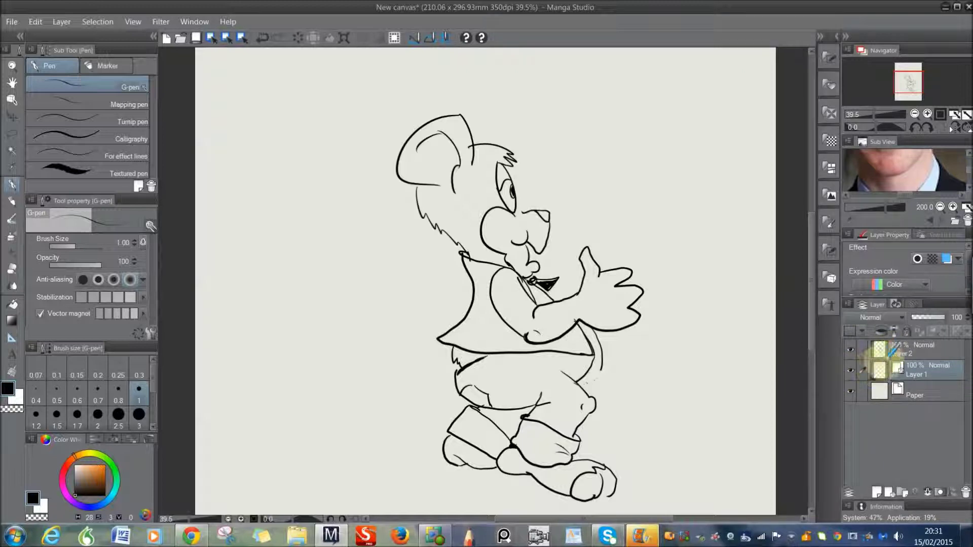
pyautogui.moveTo(893, 349); pyautogui.dragTo(917, 366)
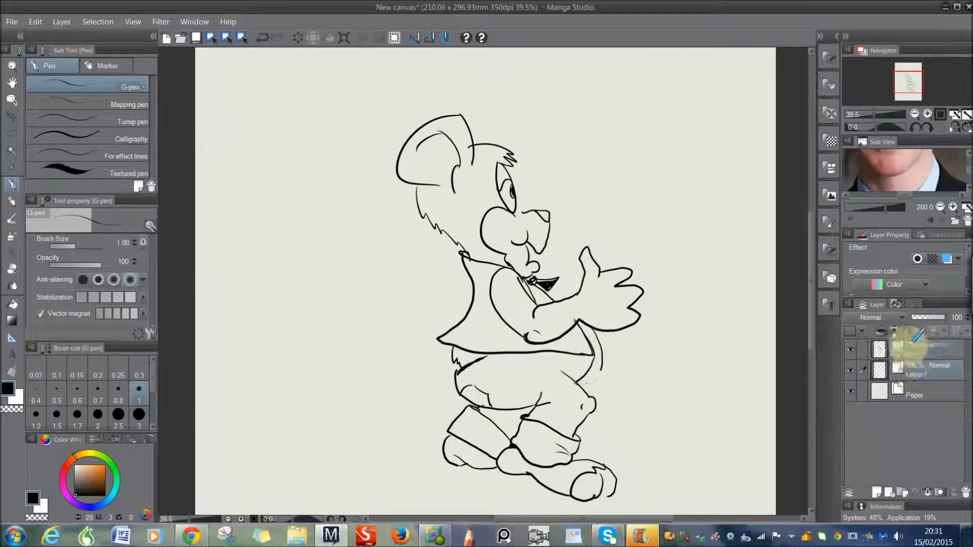
pyautogui.click(912, 374)
pyautogui.click(851, 371)
pyautogui.click(851, 371)
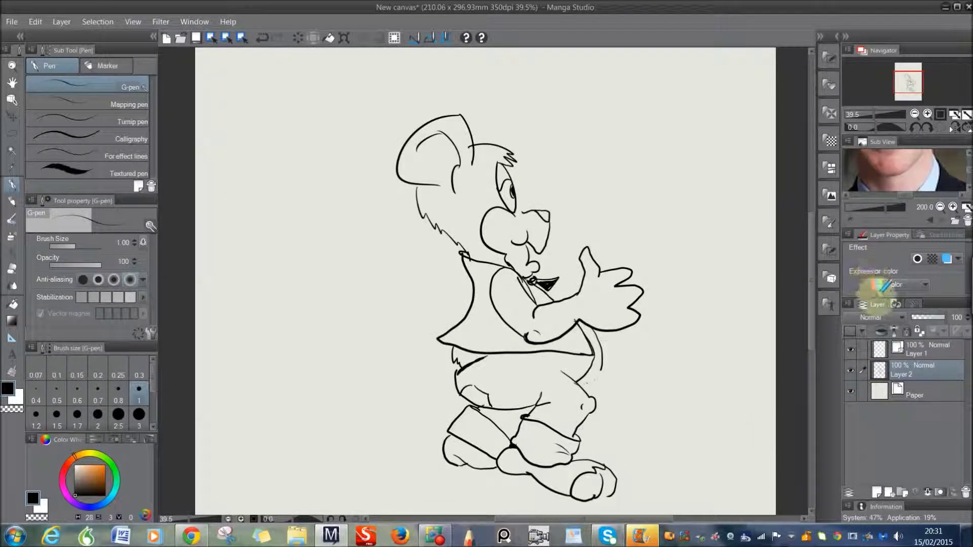
pyautogui.moveTo(944, 317); pyautogui.dragTo(921, 317)
pyautogui.click(881, 349)
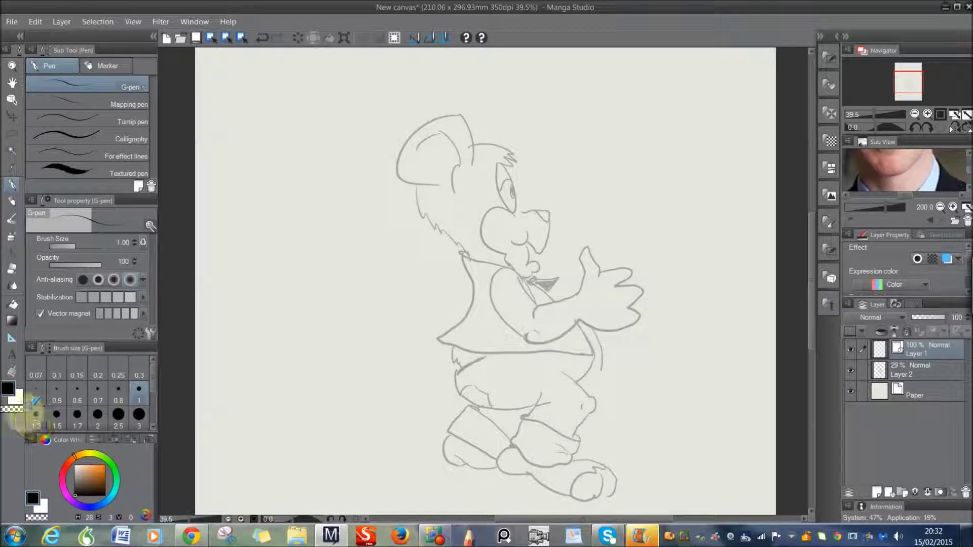
# Step: Set the G-pen size to 1.2 and ink the hair tuft, ear, arm edge and vest's left edge
pyautogui.click(34, 413)
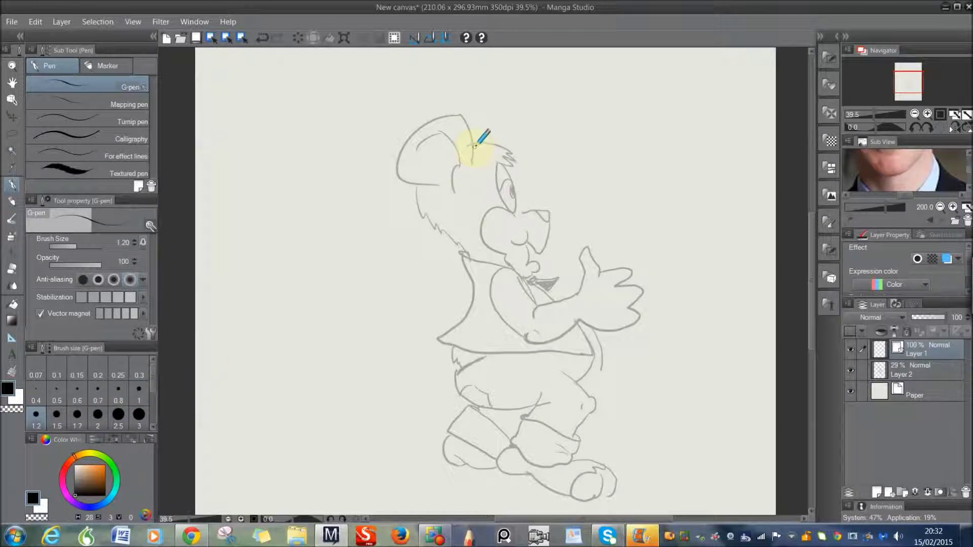
pyautogui.moveTo(500, 144)
pyautogui.mouseDown()
pyautogui.moveTo(512, 161)
pyautogui.moveTo(485, 161)
pyautogui.moveTo(470, 118)
pyautogui.moveTo(448, 107)
pyautogui.moveTo(417, 116)
pyautogui.moveTo(399, 180)
pyautogui.moveTo(424, 184)
pyautogui.moveTo(419, 147)
pyautogui.moveTo(444, 193)
pyautogui.moveTo(414, 177)
pyautogui.moveTo(422, 196)
pyautogui.moveTo(441, 193)
pyautogui.moveTo(421, 201)
pyautogui.moveTo(445, 187)
pyautogui.moveTo(419, 187)
pyautogui.moveTo(417, 208)
pyautogui.moveTo(469, 256)
pyautogui.mouseUp()
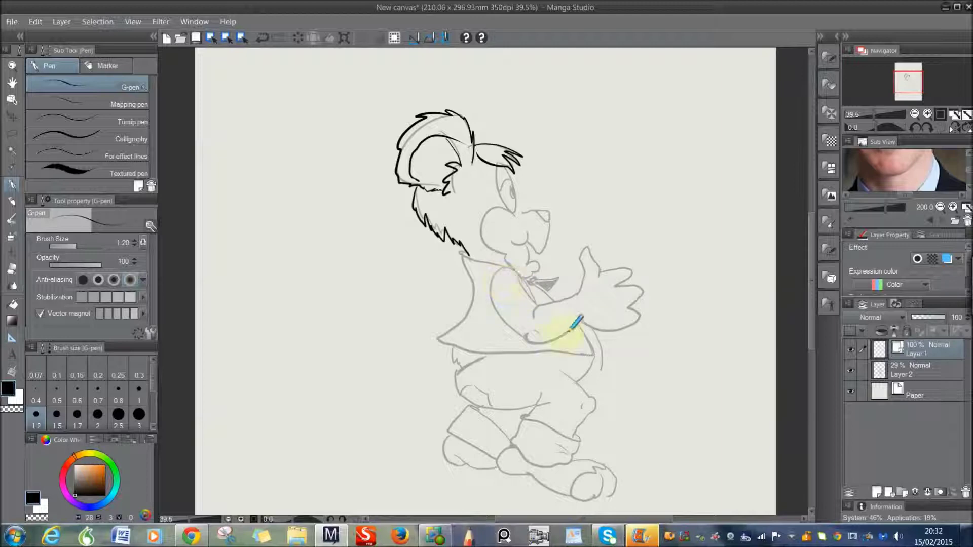
pyautogui.moveTo(589, 335); pyautogui.dragTo(595, 355)
pyautogui.moveTo(555, 302)
pyautogui.mouseDown()
pyautogui.moveTo(541, 282)
pyautogui.moveTo(464, 249)
pyautogui.moveTo(508, 268)
pyautogui.moveTo(495, 305)
pyautogui.moveTo(511, 337)
pyautogui.mouseUp()
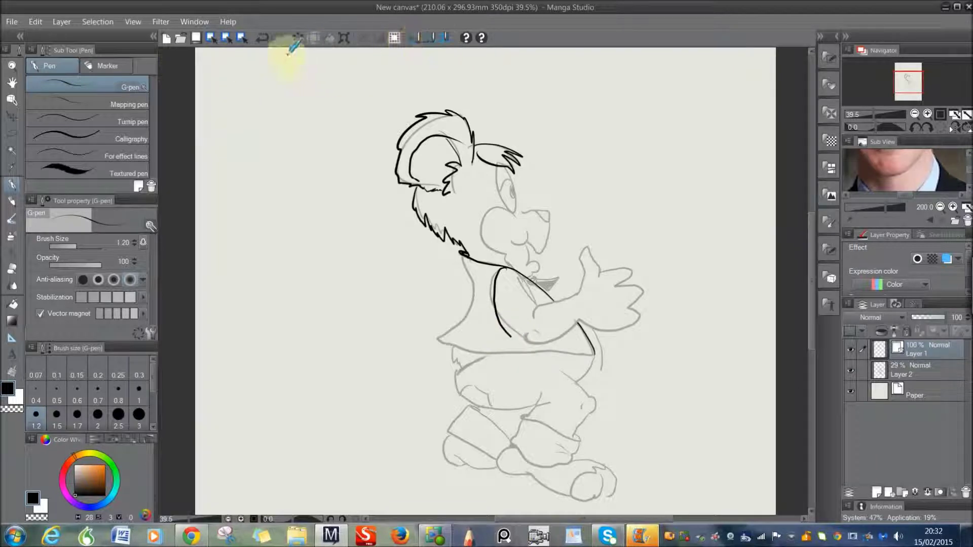
pyautogui.click(262, 38)
pyautogui.moveTo(499, 267)
pyautogui.mouseDown()
pyautogui.moveTo(506, 325)
pyautogui.moveTo(494, 306)
pyautogui.mouseUp()
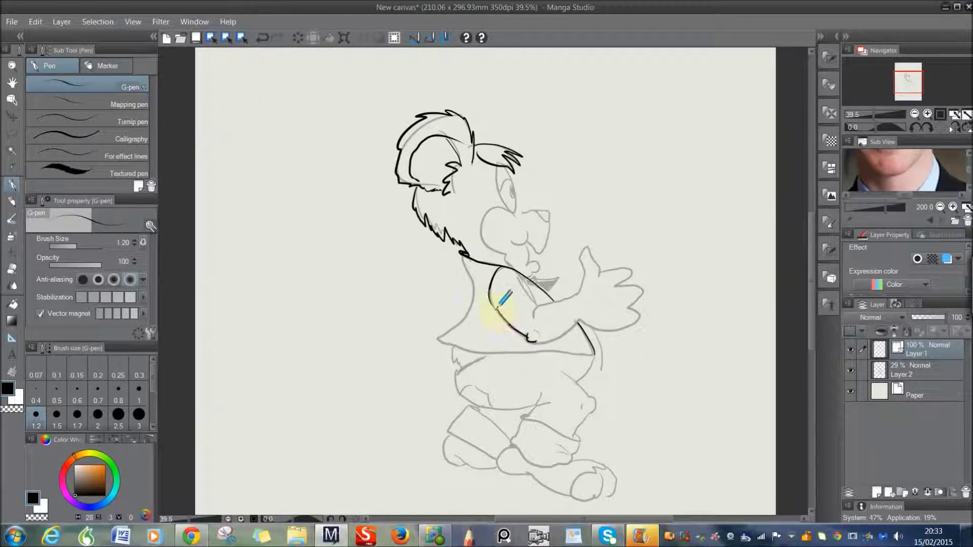
# Step: Ink the elbow line, vest bottom and collar edge, trouser hatch marks, trouser edge and right hip
pyautogui.moveTo(521, 277)
pyautogui.mouseDown()
pyautogui.moveTo(542, 303)
pyautogui.moveTo(493, 301)
pyautogui.moveTo(511, 327)
pyautogui.mouseUp()
pyautogui.moveTo(598, 359)
pyautogui.mouseDown()
pyautogui.moveTo(570, 349)
pyautogui.moveTo(494, 352)
pyautogui.moveTo(442, 341)
pyautogui.mouseUp()
pyautogui.moveTo(463, 256)
pyautogui.mouseDown()
pyautogui.moveTo(476, 303)
pyautogui.moveTo(441, 339)
pyautogui.moveTo(470, 313)
pyautogui.moveTo(449, 361)
pyautogui.moveTo(451, 347)
pyautogui.moveTo(449, 385)
pyautogui.moveTo(489, 354)
pyautogui.moveTo(447, 374)
pyautogui.mouseUp()
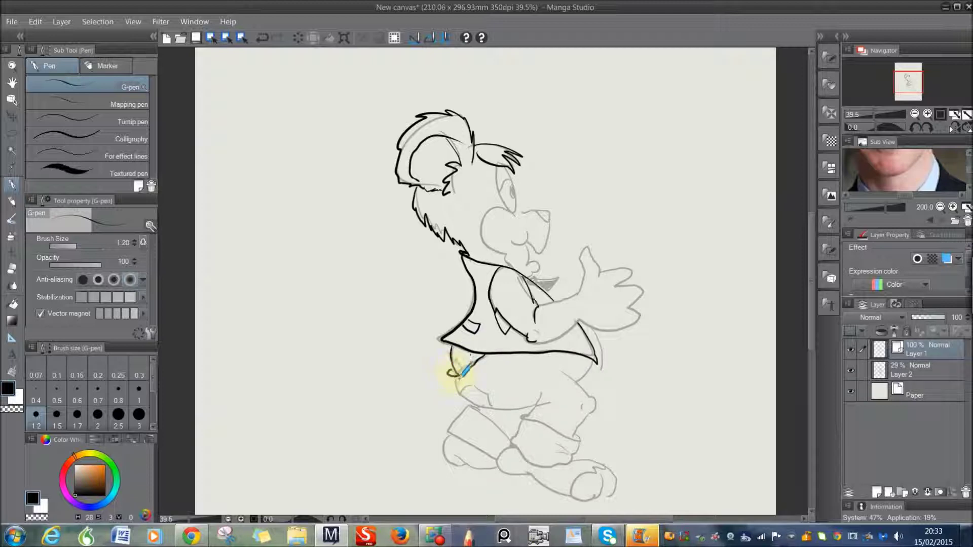
pyautogui.moveTo(476, 374); pyautogui.dragTo(506, 362)
pyautogui.moveTo(497, 359); pyautogui.dragTo(502, 364)
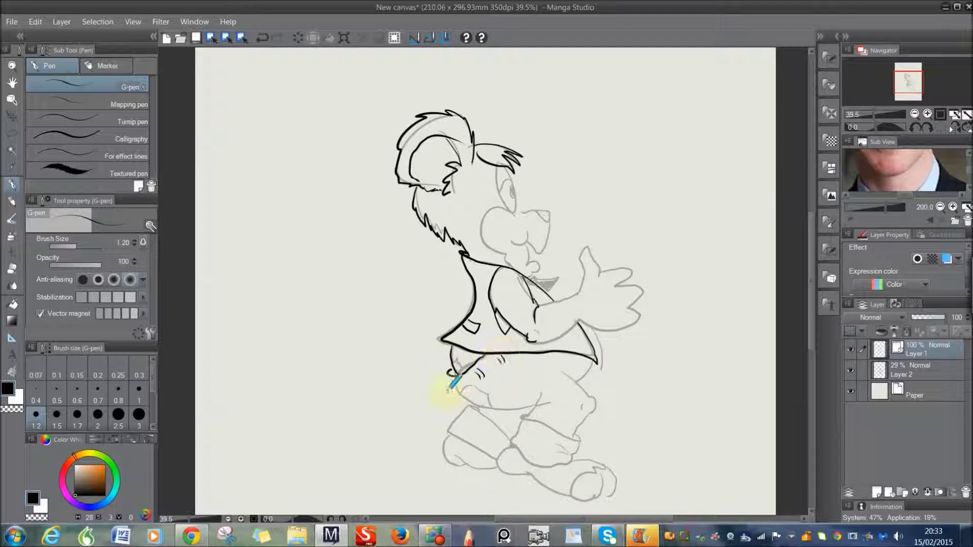
pyautogui.moveTo(461, 393)
pyautogui.mouseDown()
pyautogui.moveTo(488, 407)
pyautogui.moveTo(456, 396)
pyautogui.moveTo(477, 377)
pyautogui.moveTo(492, 403)
pyautogui.moveTo(493, 390)
pyautogui.moveTo(557, 405)
pyautogui.moveTo(475, 404)
pyautogui.mouseUp()
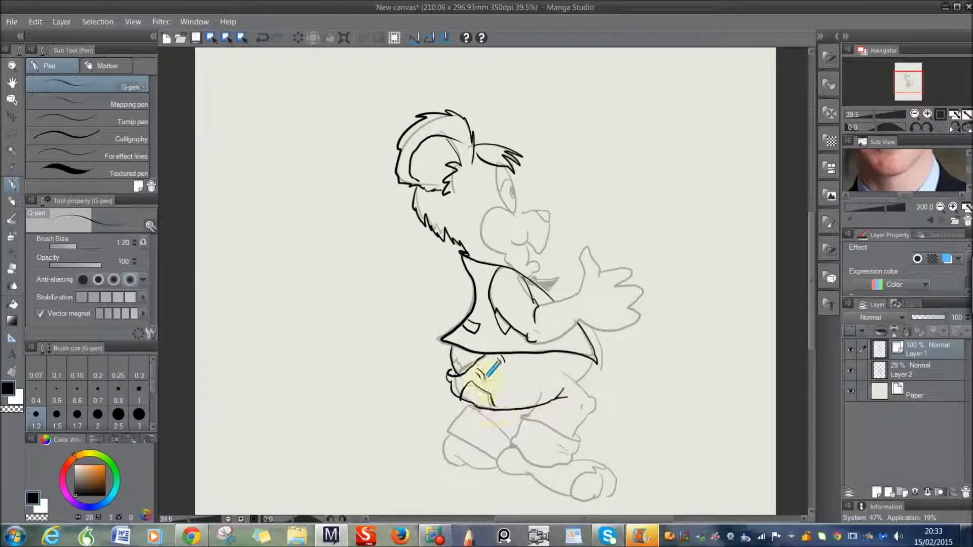
pyautogui.moveTo(591, 396)
pyautogui.mouseDown()
pyautogui.moveTo(564, 365)
pyautogui.moveTo(553, 369)
pyautogui.moveTo(562, 405)
pyautogui.moveTo(592, 398)
pyautogui.moveTo(593, 407)
pyautogui.moveTo(522, 406)
pyautogui.moveTo(575, 401)
pyautogui.moveTo(562, 432)
pyautogui.moveTo(592, 410)
pyautogui.moveTo(571, 439)
pyautogui.moveTo(582, 435)
pyautogui.moveTo(531, 413)
pyautogui.mouseUp()
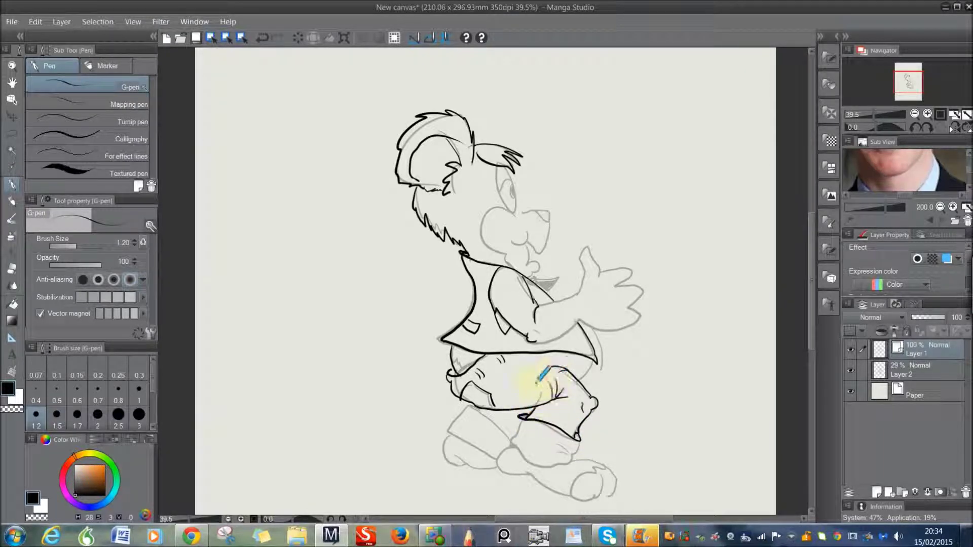
pyautogui.click(11, 269)
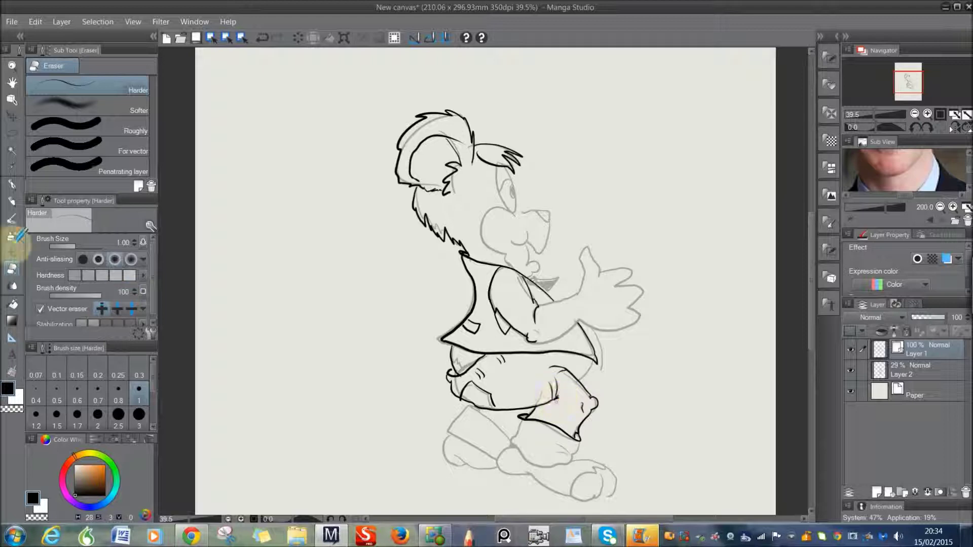
# Step: Ink the collar, arm outline, thumb and hand, and the eye with its pupil
pyautogui.click(12, 184)
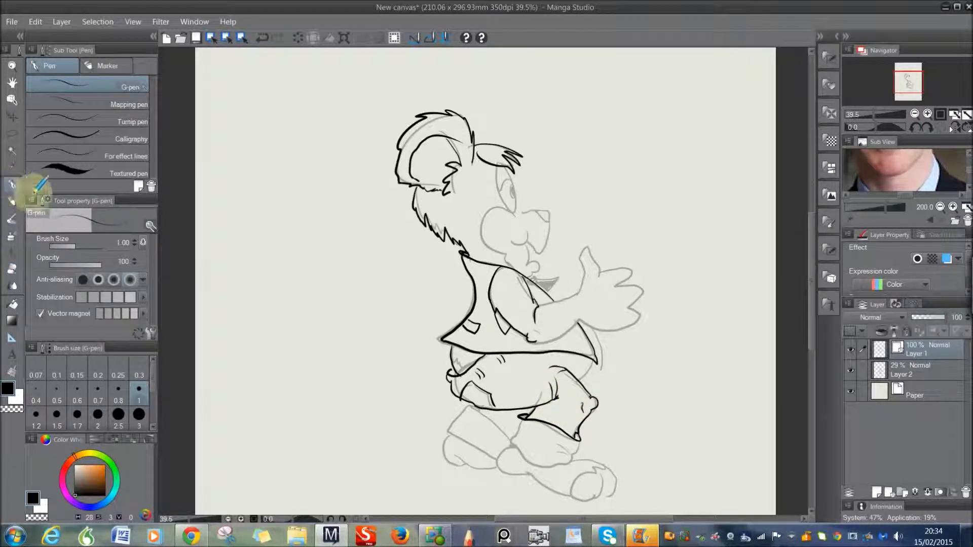
pyautogui.moveTo(536, 293)
pyautogui.mouseDown()
pyautogui.moveTo(592, 293)
pyautogui.moveTo(581, 321)
pyautogui.moveTo(595, 312)
pyautogui.moveTo(540, 343)
pyautogui.mouseUp()
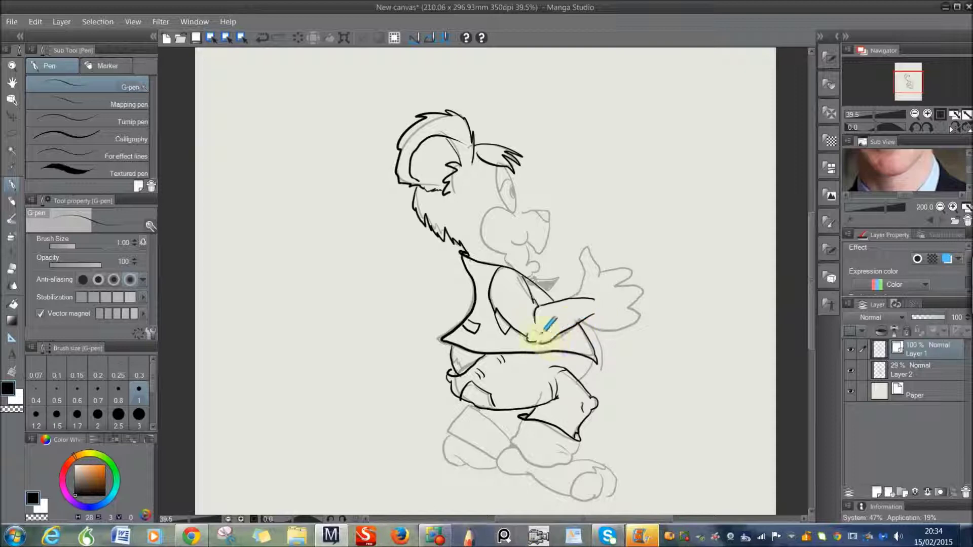
pyautogui.moveTo(609, 270)
pyautogui.mouseDown()
pyautogui.moveTo(645, 292)
pyautogui.moveTo(639, 337)
pyautogui.moveTo(583, 328)
pyautogui.mouseUp()
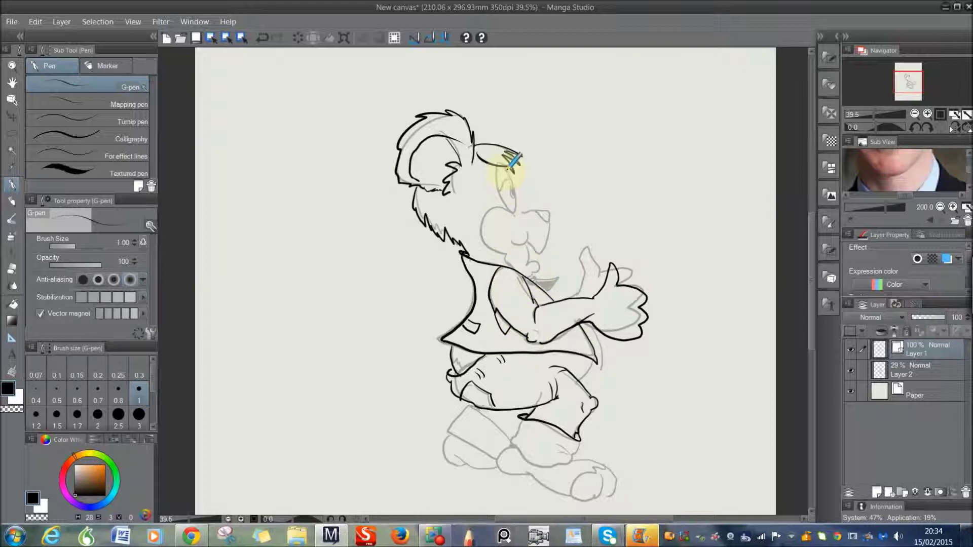
pyautogui.moveTo(521, 198)
pyautogui.mouseDown()
pyautogui.moveTo(499, 165)
pyautogui.moveTo(515, 175)
pyautogui.moveTo(513, 189)
pyautogui.mouseUp()
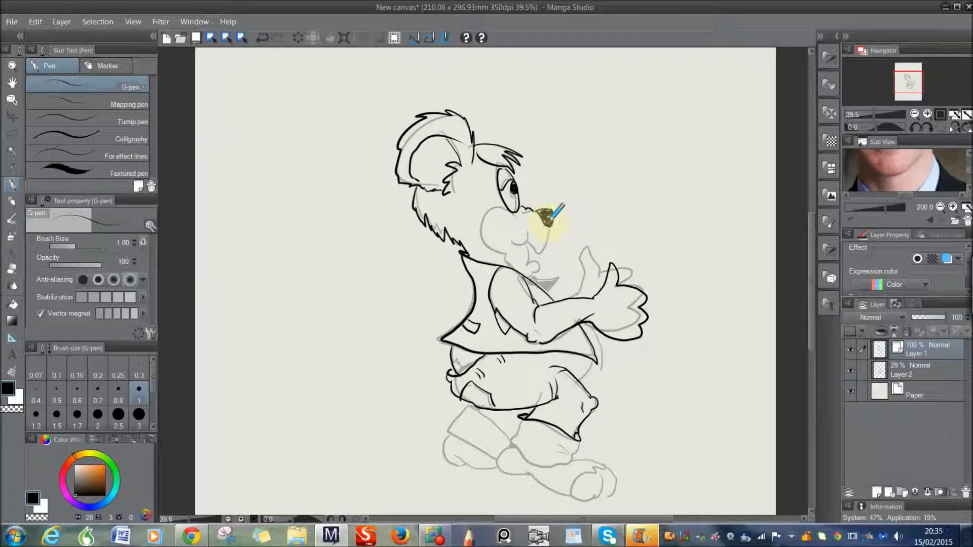
# Step: Ink the solid nose, muzzle, lower lip, chin and cheek curve with a fur tuft
pyautogui.moveTo(550, 222)
pyautogui.mouseDown()
pyautogui.moveTo(504, 247)
pyautogui.moveTo(552, 242)
pyautogui.mouseUp()
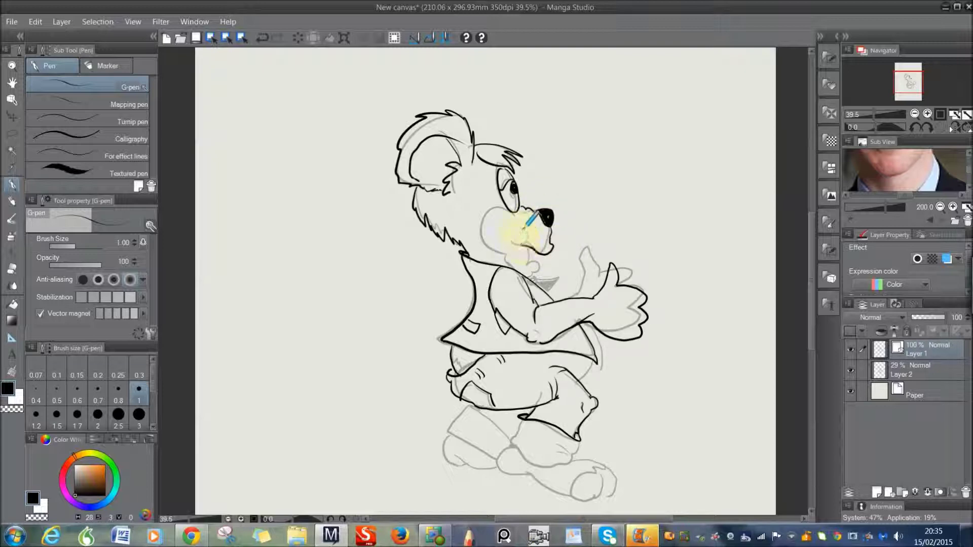
pyautogui.moveTo(529, 258); pyautogui.dragTo(526, 275)
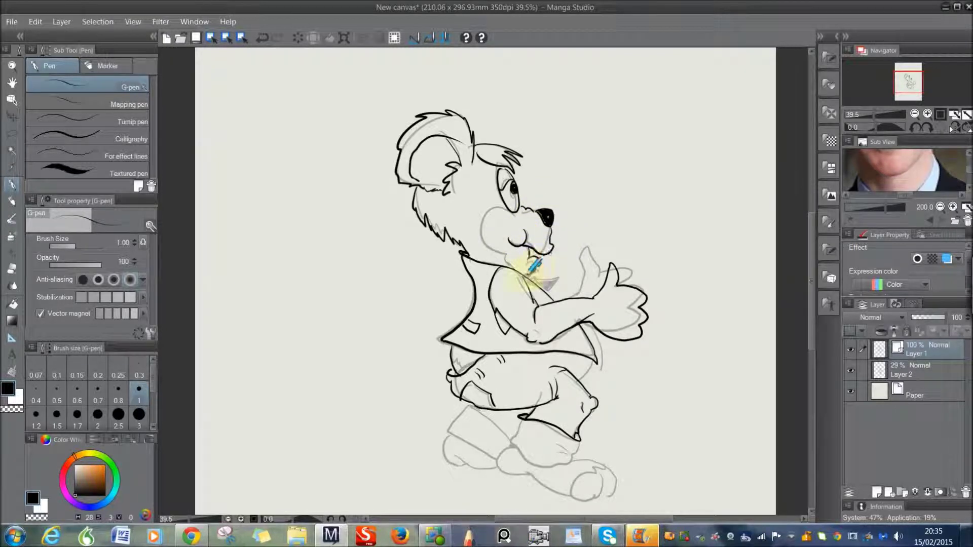
pyautogui.moveTo(508, 209)
pyautogui.mouseDown()
pyautogui.moveTo(482, 245)
pyautogui.moveTo(501, 254)
pyautogui.mouseUp()
pyautogui.moveTo(501, 255); pyautogui.dragTo(506, 265)
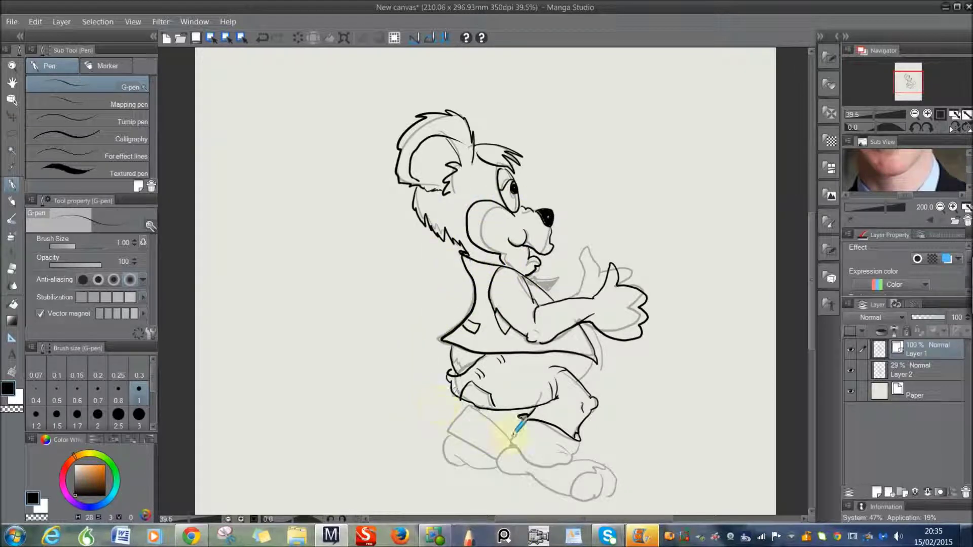
# Step: Ink the trouser leg's bottom and back edges, the top of the foot, and both shoes
pyautogui.moveTo(522, 419); pyautogui.dragTo(578, 439)
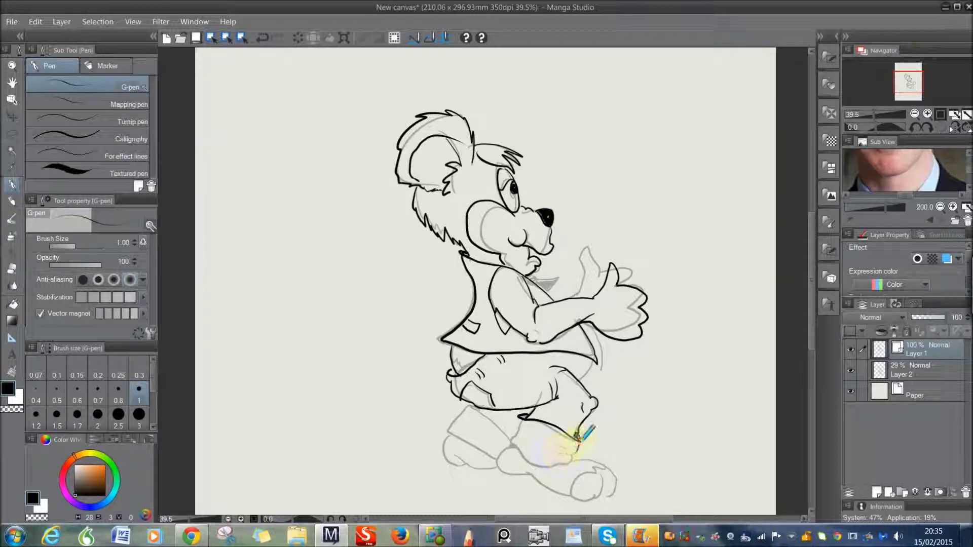
pyautogui.moveTo(552, 438)
pyautogui.mouseDown()
pyautogui.moveTo(574, 457)
pyautogui.moveTo(537, 461)
pyautogui.moveTo(518, 425)
pyautogui.mouseUp()
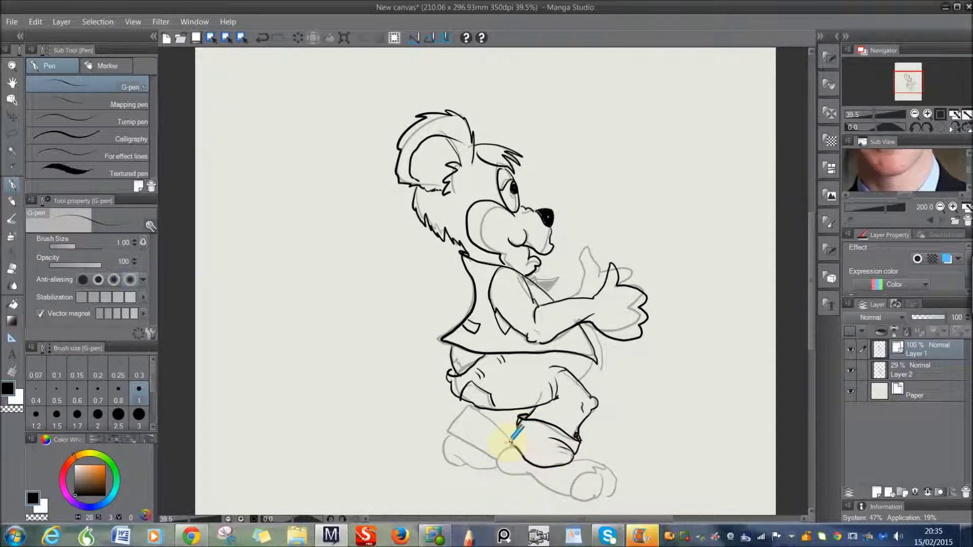
pyautogui.moveTo(512, 440)
pyautogui.mouseDown()
pyautogui.moveTo(471, 402)
pyautogui.moveTo(481, 405)
pyautogui.moveTo(457, 419)
pyautogui.moveTo(448, 433)
pyautogui.moveTo(514, 461)
pyautogui.mouseUp()
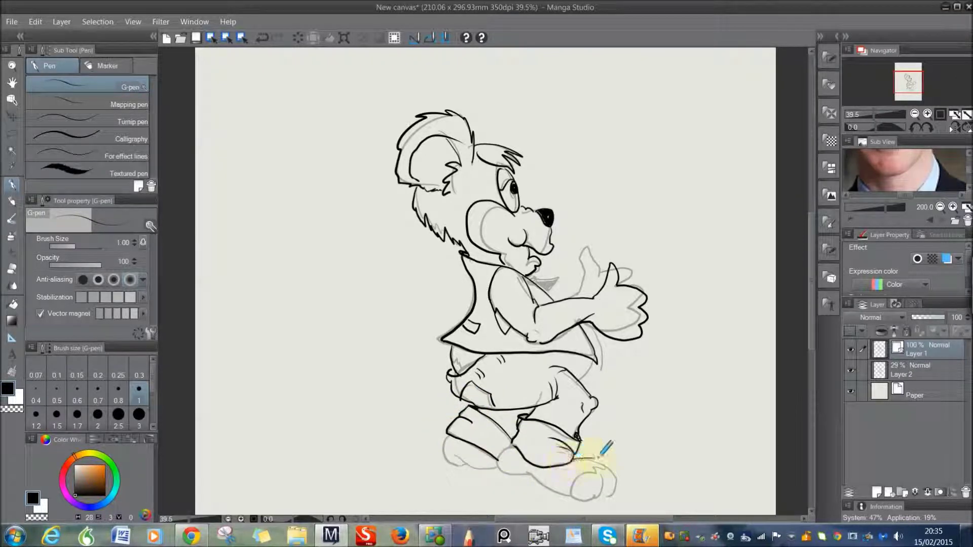
pyautogui.moveTo(591, 452)
pyautogui.mouseDown()
pyautogui.moveTo(616, 493)
pyautogui.moveTo(609, 470)
pyautogui.moveTo(603, 493)
pyautogui.moveTo(567, 491)
pyautogui.moveTo(502, 456)
pyautogui.moveTo(459, 452)
pyautogui.moveTo(450, 434)
pyautogui.moveTo(440, 453)
pyautogui.moveTo(499, 471)
pyautogui.moveTo(474, 461)
pyautogui.mouseUp()
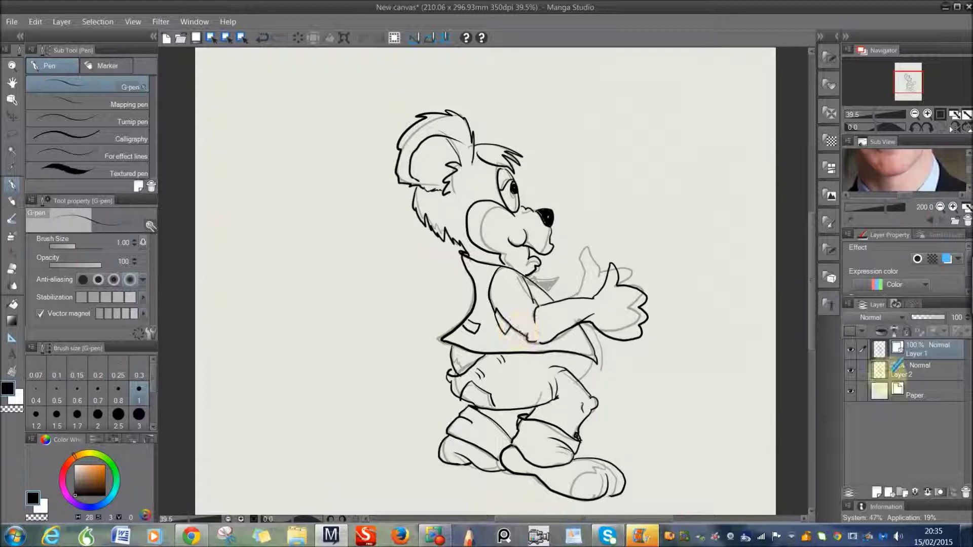
# Step: Delete the faint sketch Layer 2 and make ink Layer 1 active
pyautogui.click(912, 370)
pyautogui.click(964, 491)
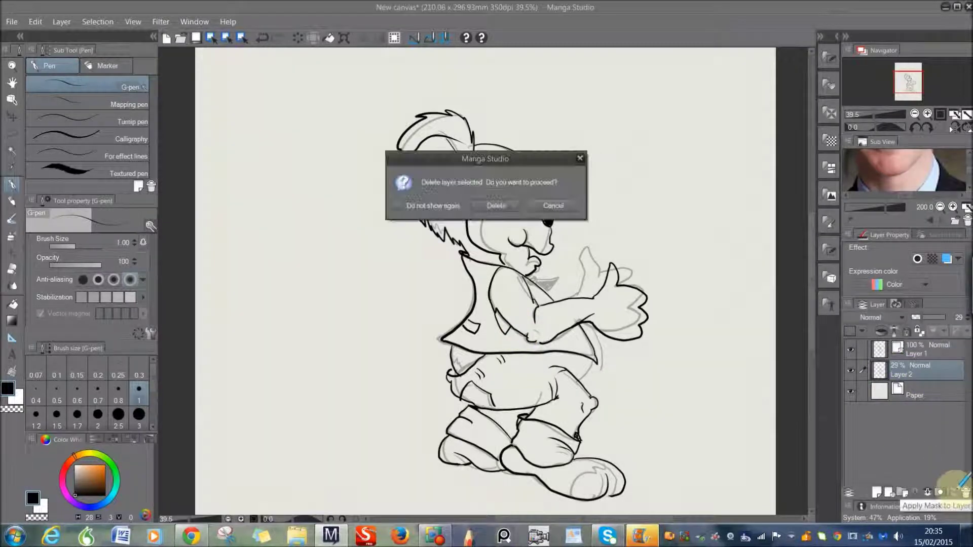
pyautogui.click(496, 205)
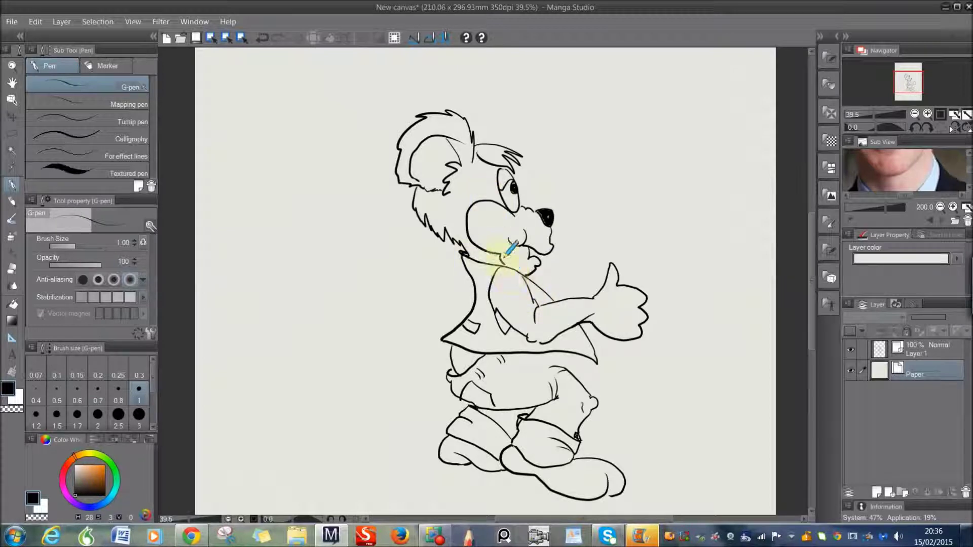
pyautogui.click(881, 349)
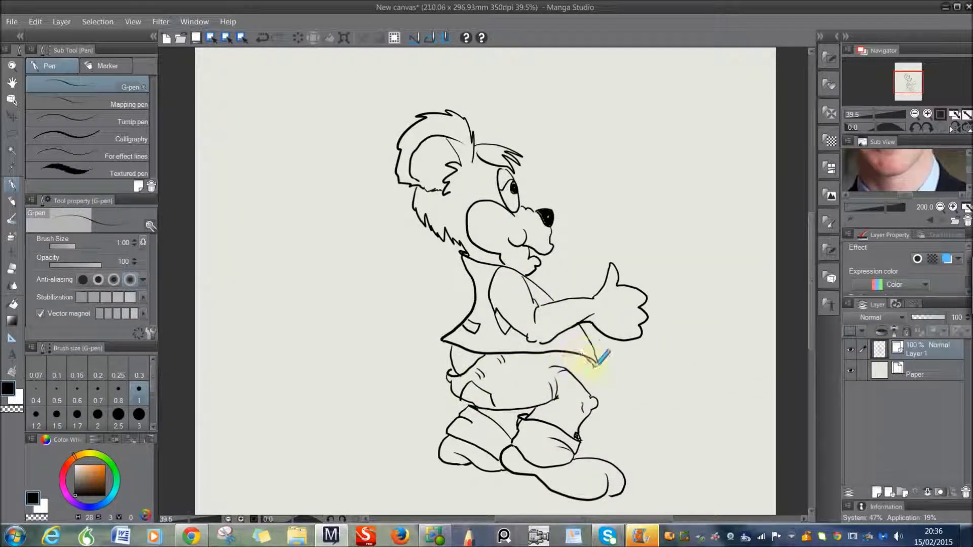
# Step: Tidy the shorts' waistline, inking it and erasing the extra and stray bits near the hip
pyautogui.moveTo(590, 364); pyautogui.dragTo(598, 361)
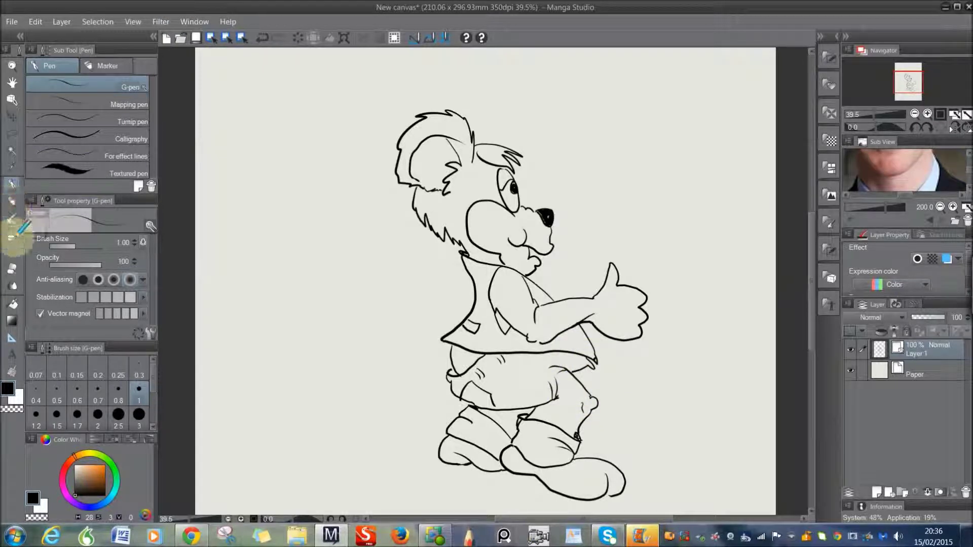
pyautogui.click(12, 269)
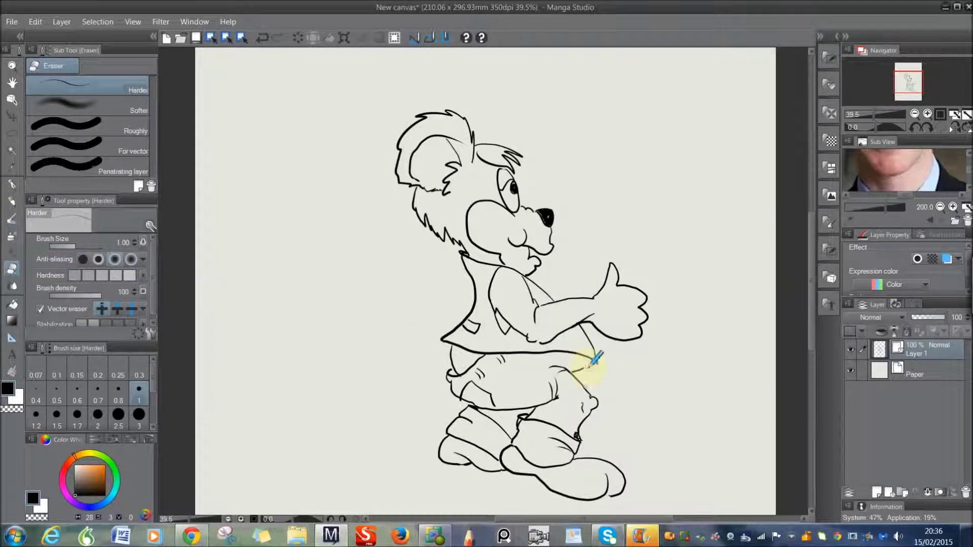
pyautogui.moveTo(590, 366); pyautogui.dragTo(576, 367)
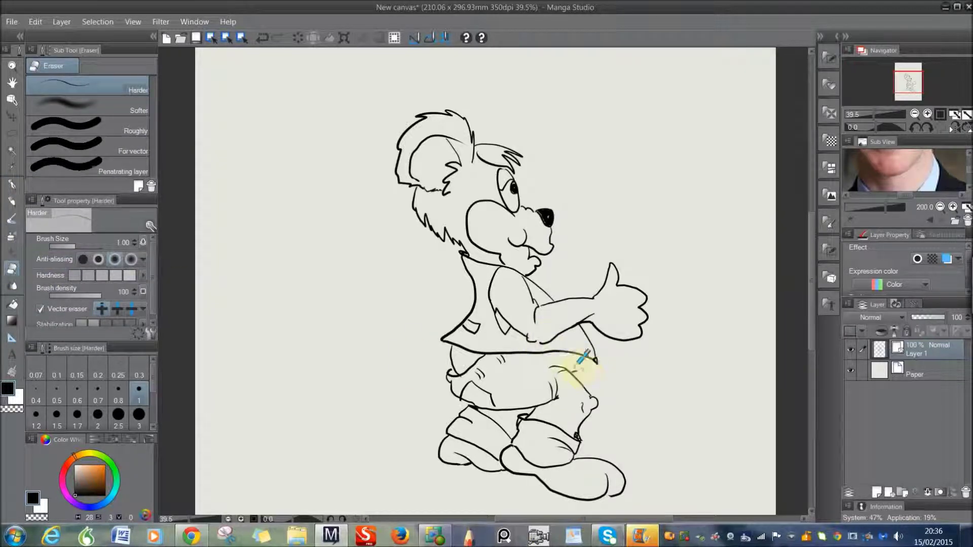
pyautogui.click(13, 184)
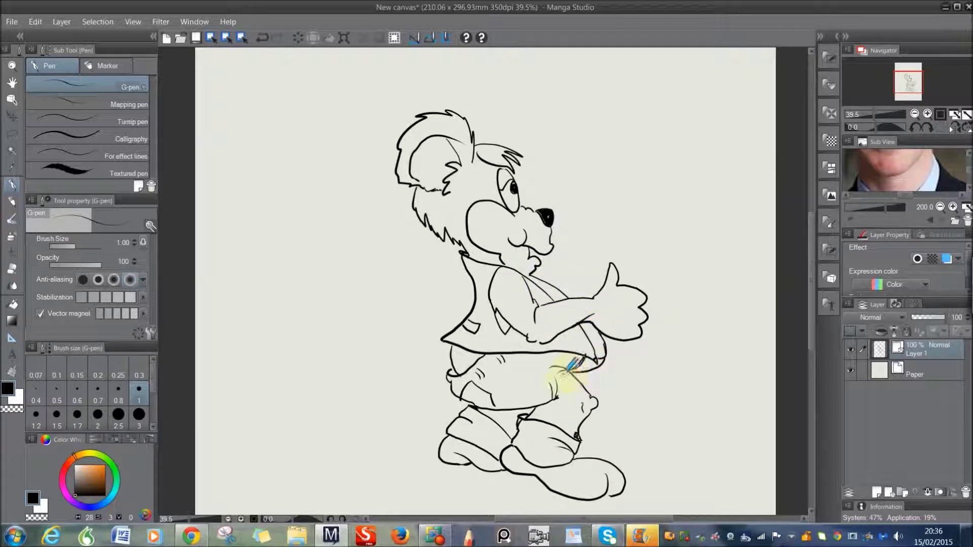
pyautogui.click(12, 268)
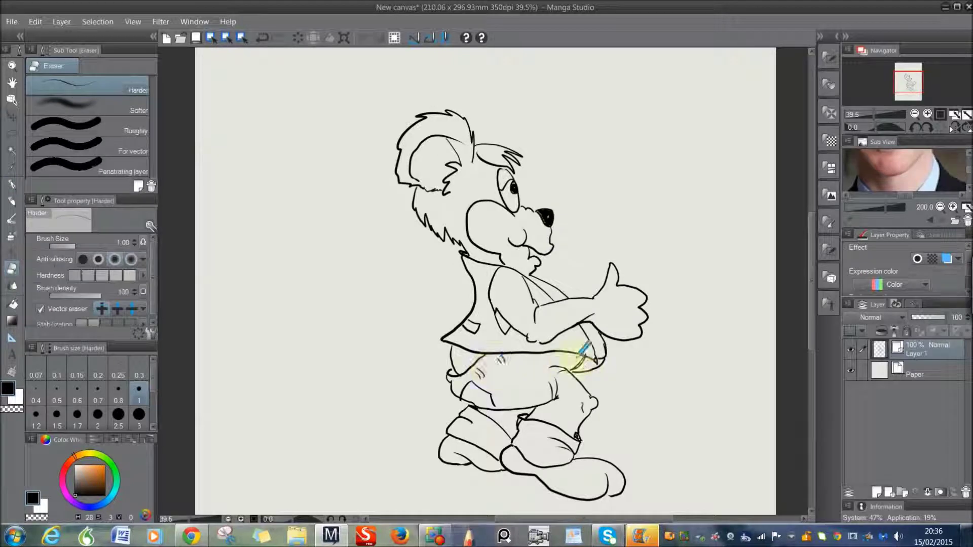
pyautogui.moveTo(580, 355); pyautogui.dragTo(587, 359)
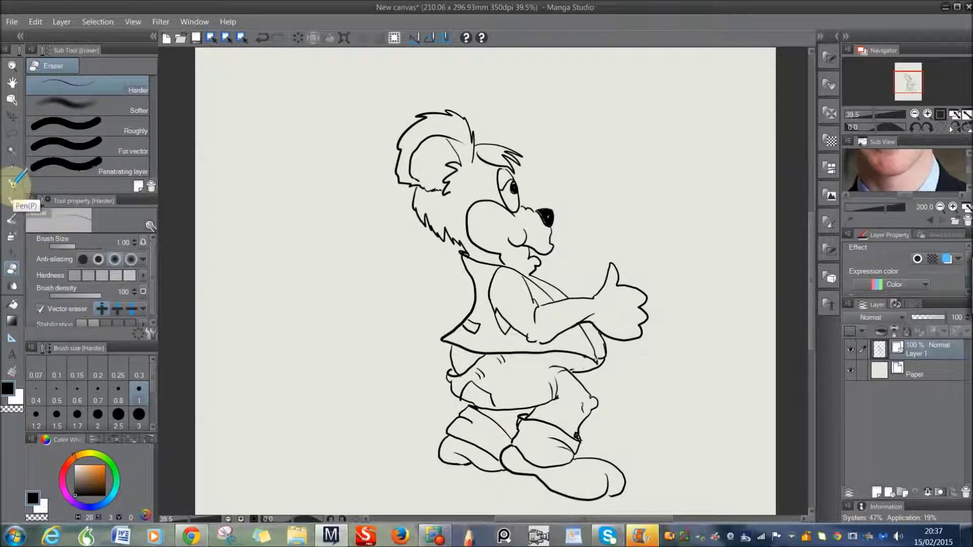
pyautogui.click(12, 184)
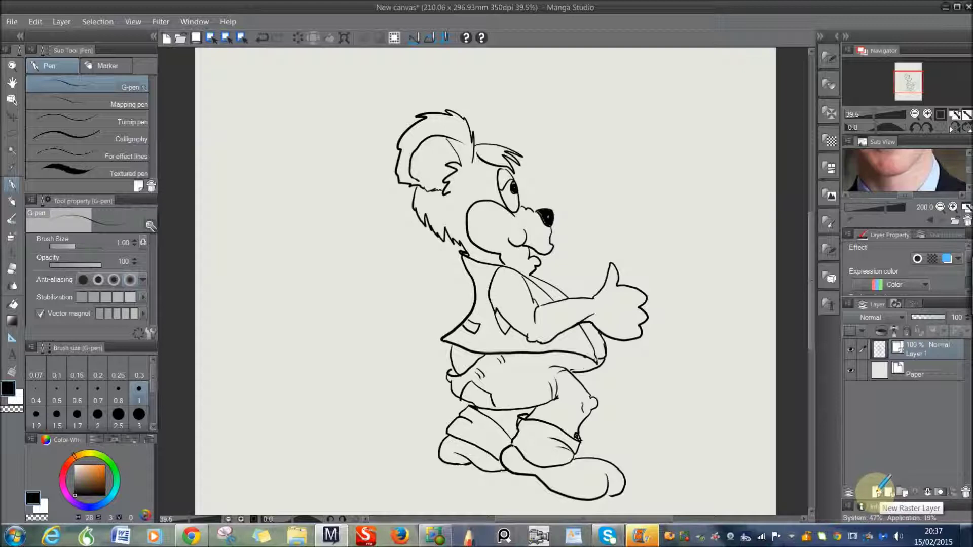
# Step: Add a new raster layer and place it beneath the ink layer
pyautogui.click(877, 490)
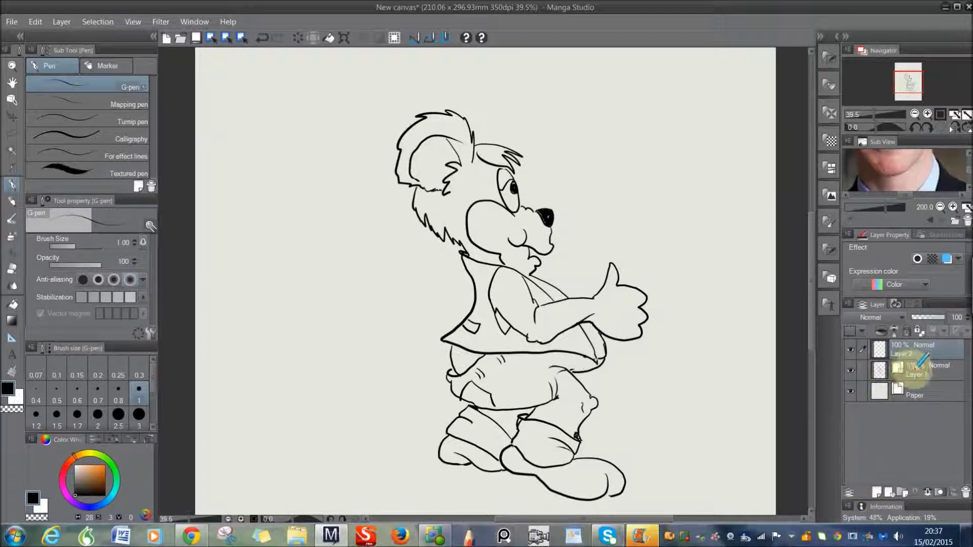
pyautogui.moveTo(912, 365); pyautogui.dragTo(856, 350)
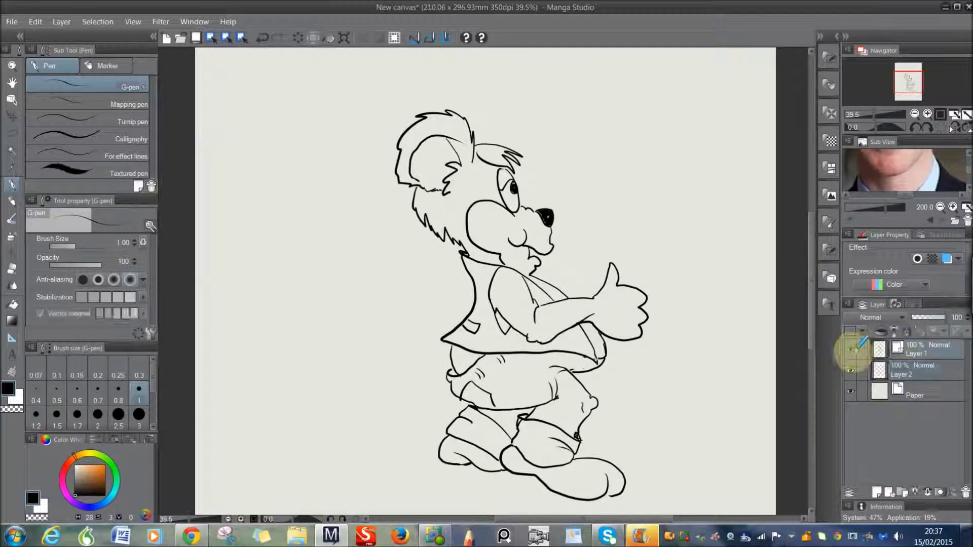
pyautogui.click(852, 350)
# Step: Select Layer 2 for colouring and try dark red and pink tones in the colour chooser
pyautogui.click(852, 349)
pyautogui.click(898, 377)
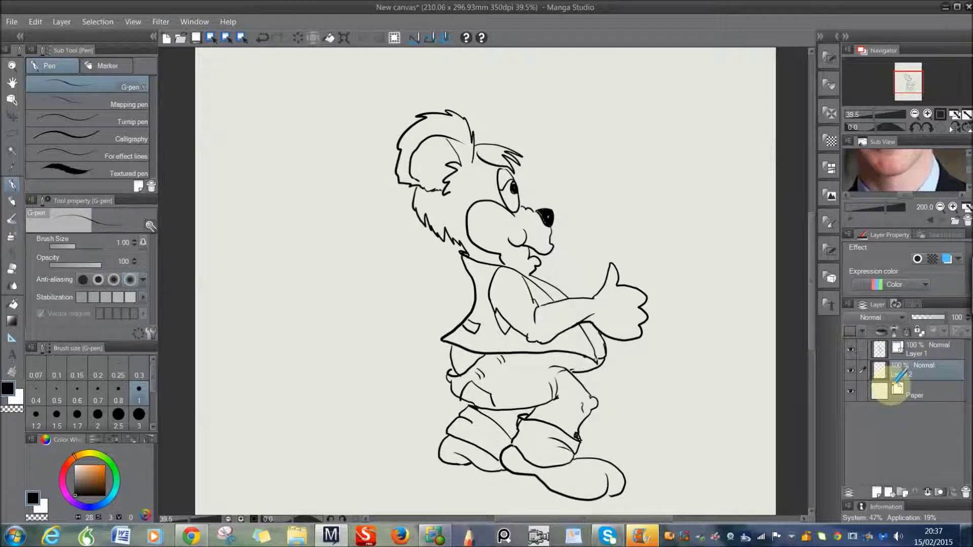
pyautogui.click(87, 469)
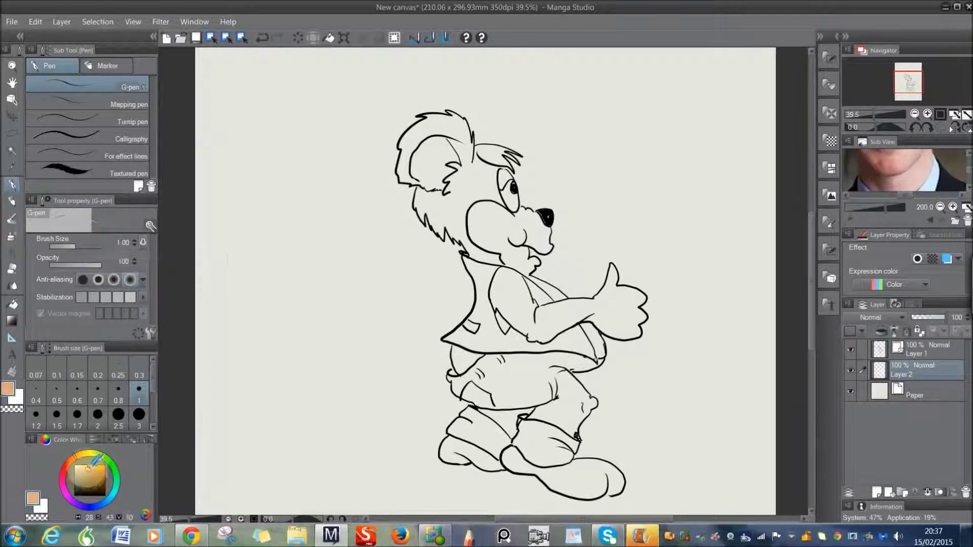
pyautogui.click(24, 395)
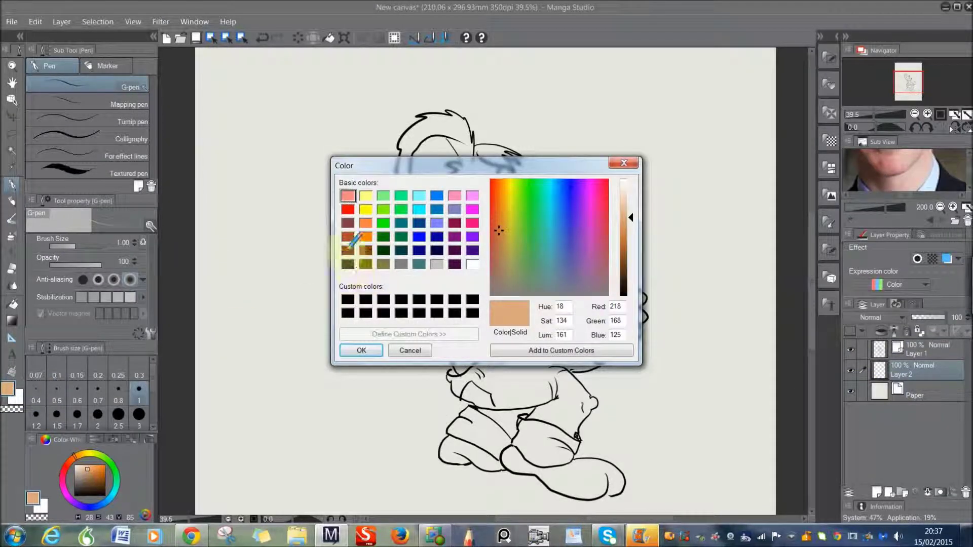
pyautogui.click(348, 223)
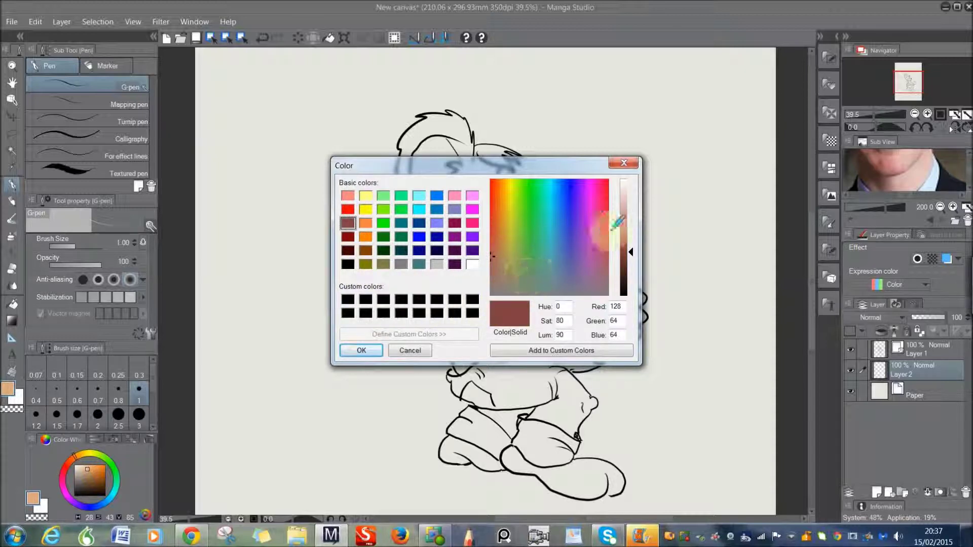
pyautogui.click(624, 219)
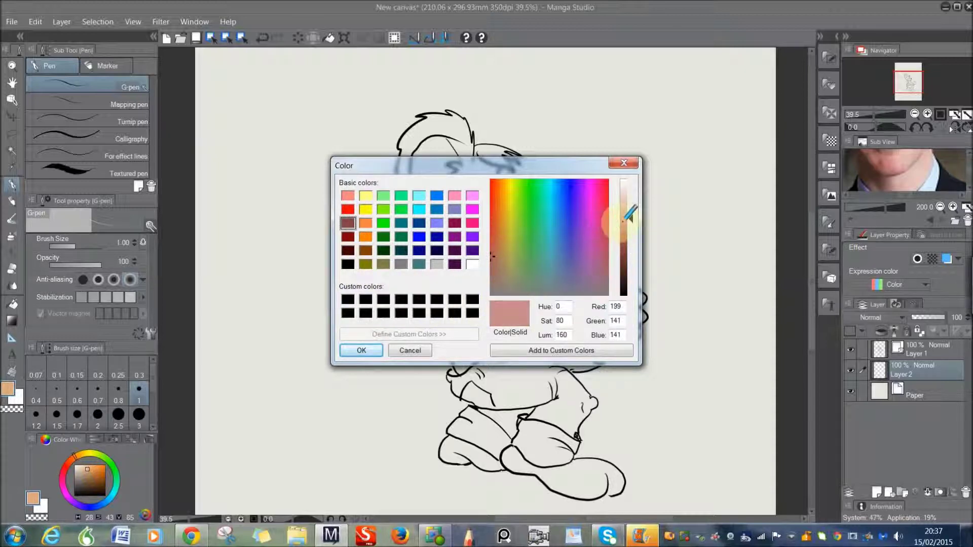
pyautogui.click(349, 223)
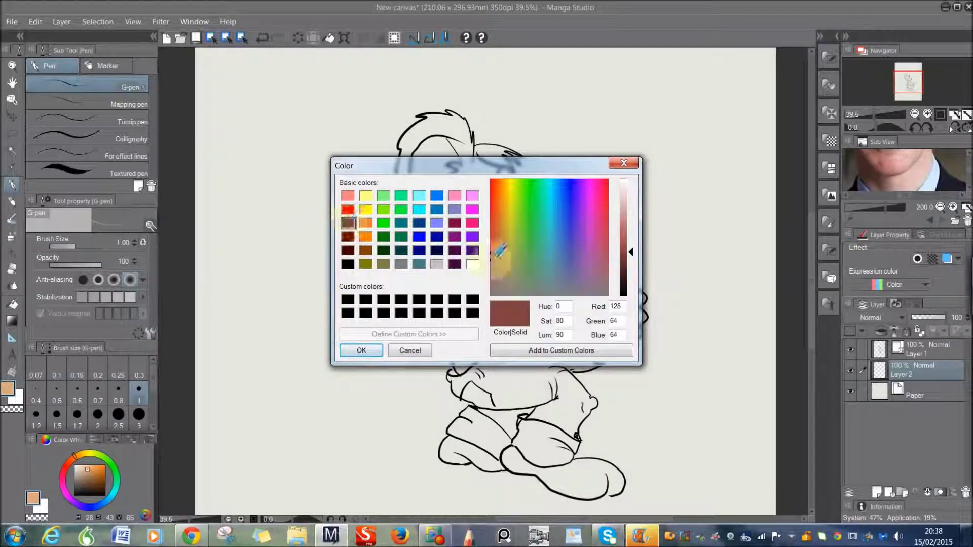
pyautogui.click(623, 219)
# Step: Settle on a saturated ochre drawing colour and set the fill to refer to the line-art layer
pyautogui.click(624, 225)
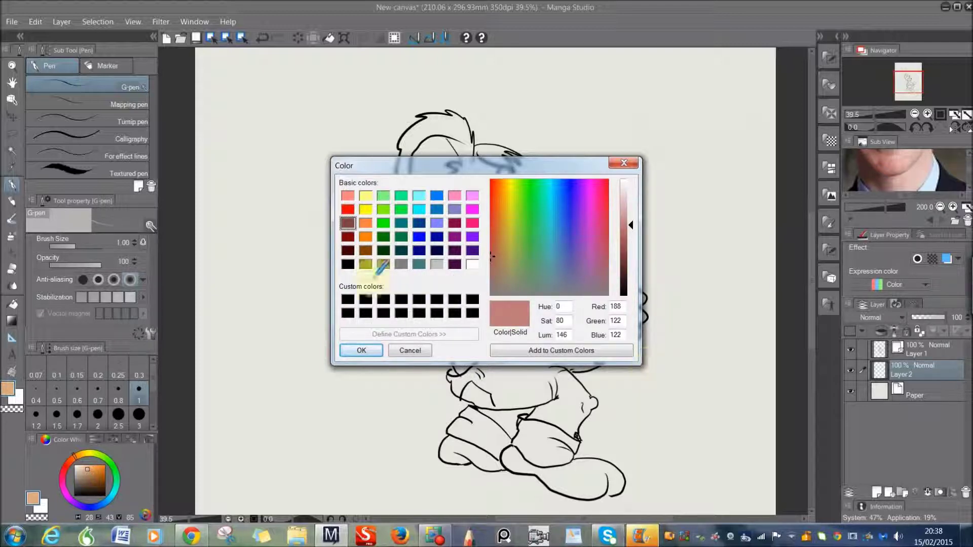
pyautogui.click(365, 223)
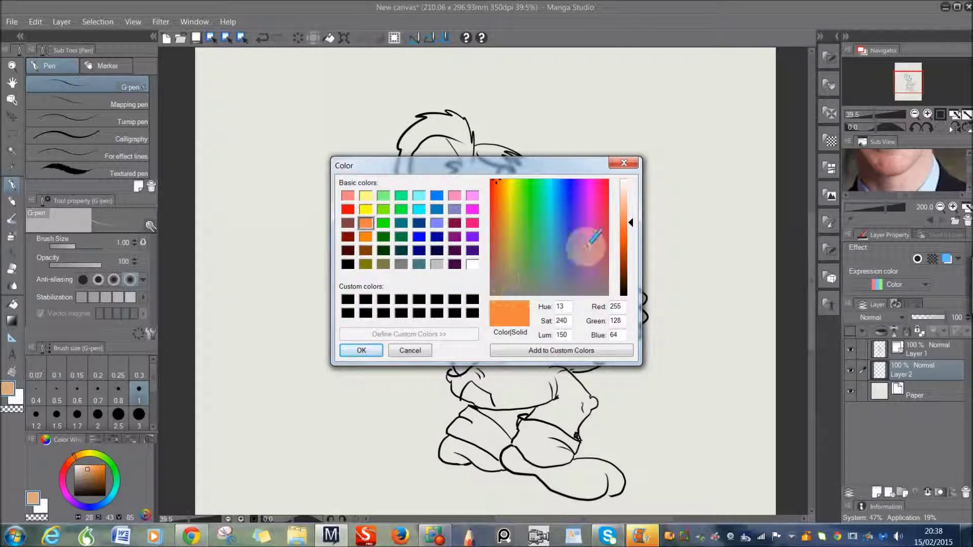
pyautogui.click(625, 196)
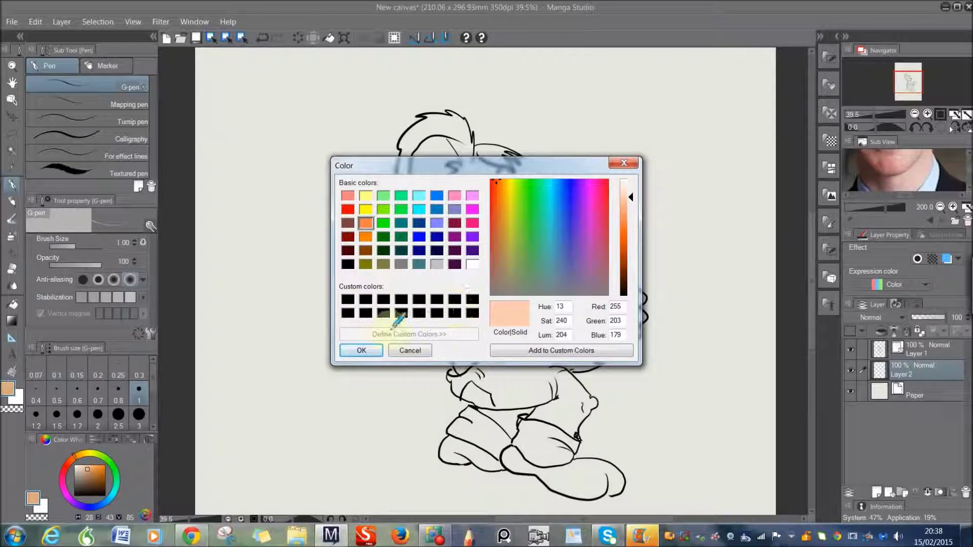
pyautogui.click(623, 161)
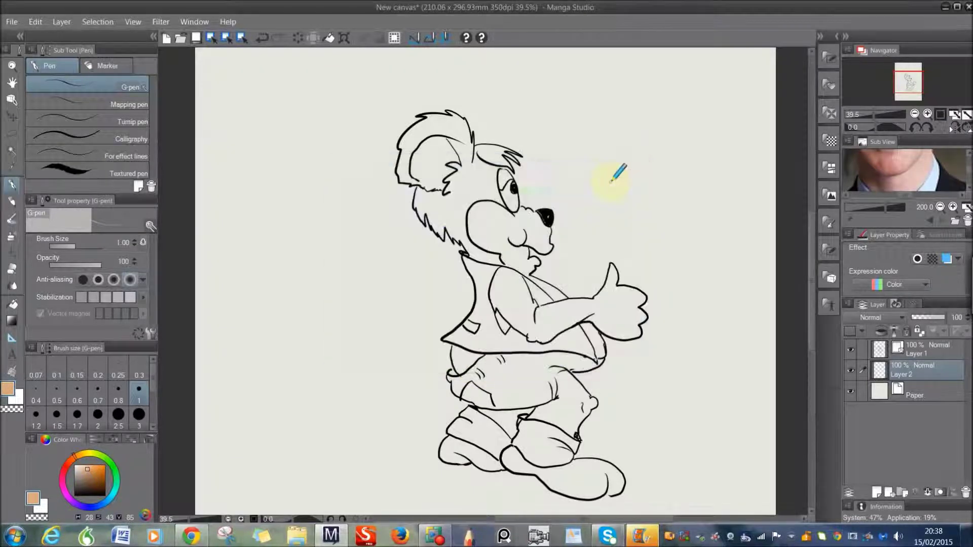
pyautogui.click(79, 455)
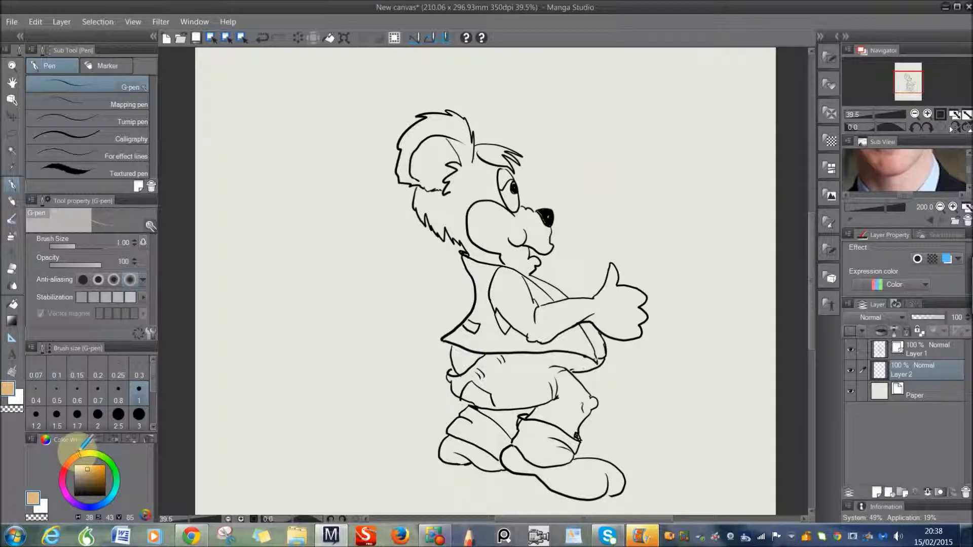
pyautogui.click(94, 471)
pyautogui.click(98, 472)
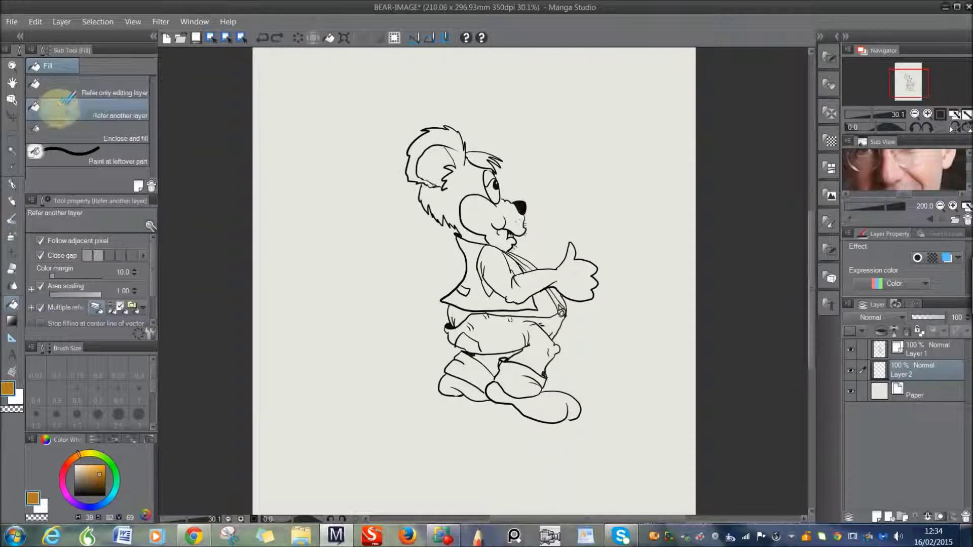
pyautogui.click(56, 108)
# Step: Bucket-fill the head fur, arm and hand, belly band, back heel and back patch brown
pyautogui.click(455, 191)
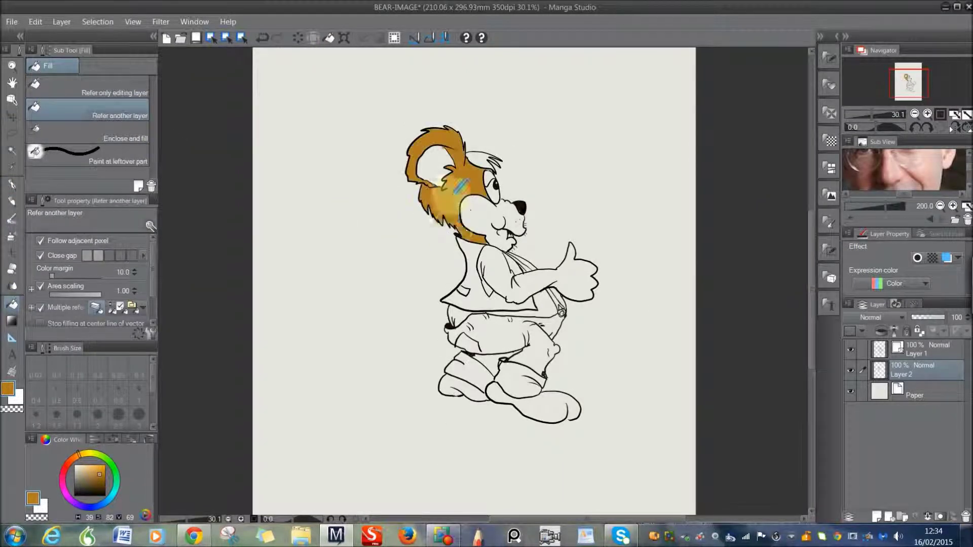
pyautogui.click(527, 269)
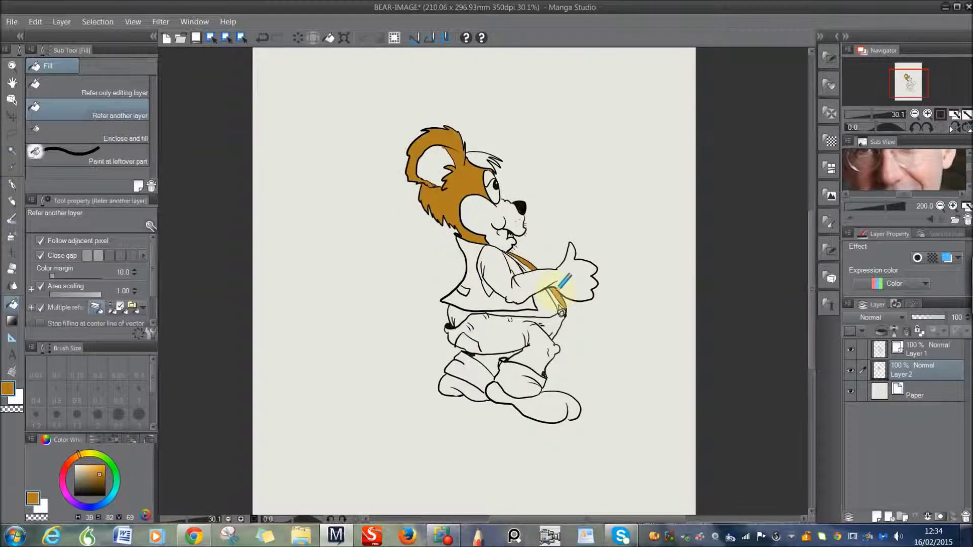
pyautogui.click(559, 288)
pyautogui.click(517, 316)
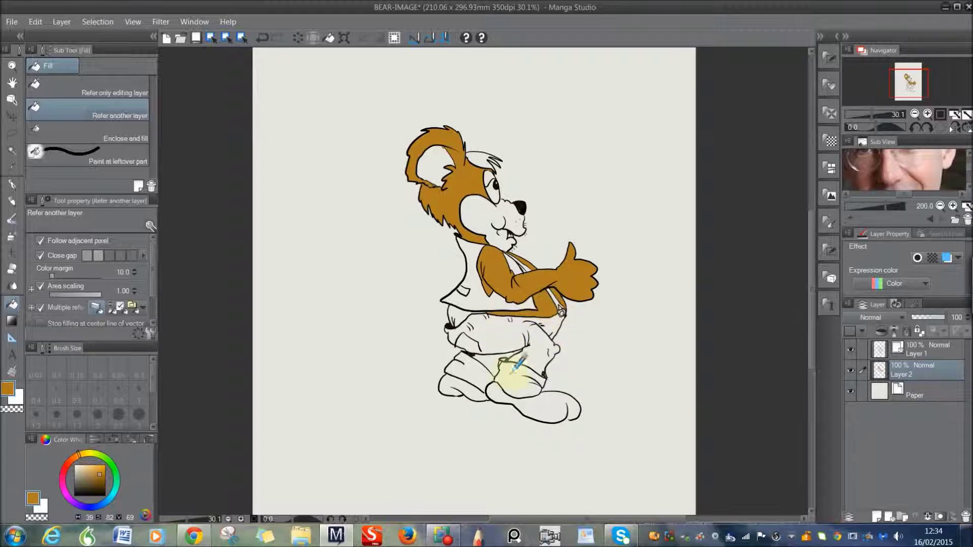
pyautogui.click(451, 385)
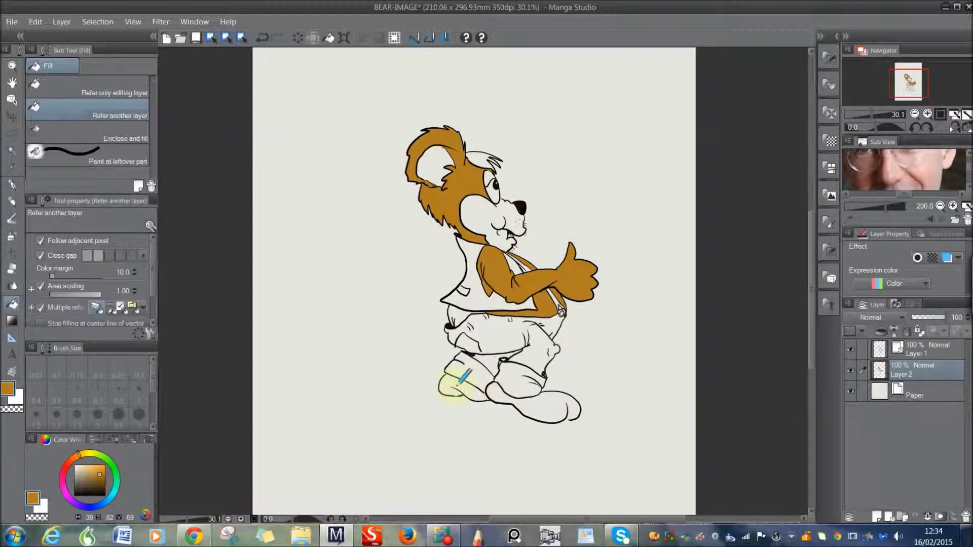
pyautogui.click(456, 319)
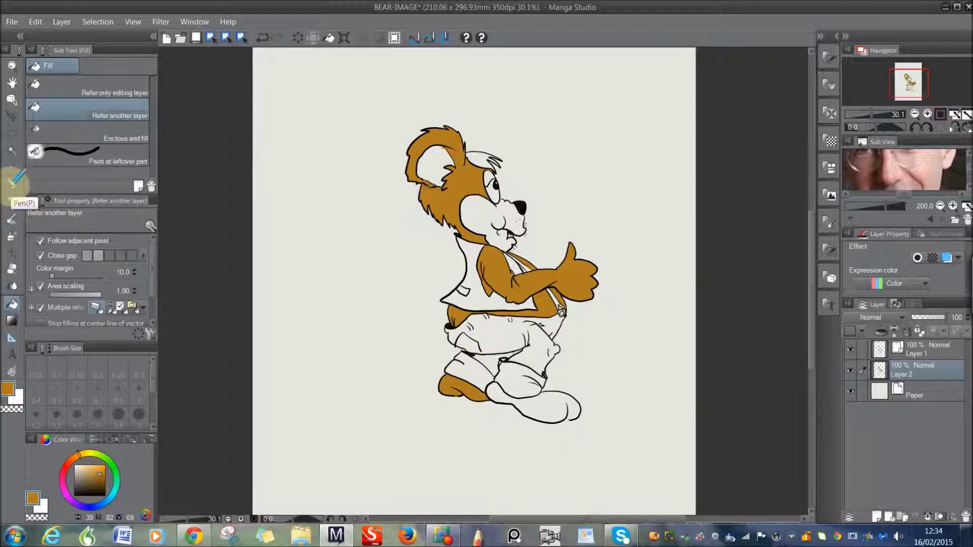
# Step: Ink black fur tufts on the front foot, then re-sample the brown and fill that foot
pyautogui.click(12, 183)
pyautogui.click(104, 493)
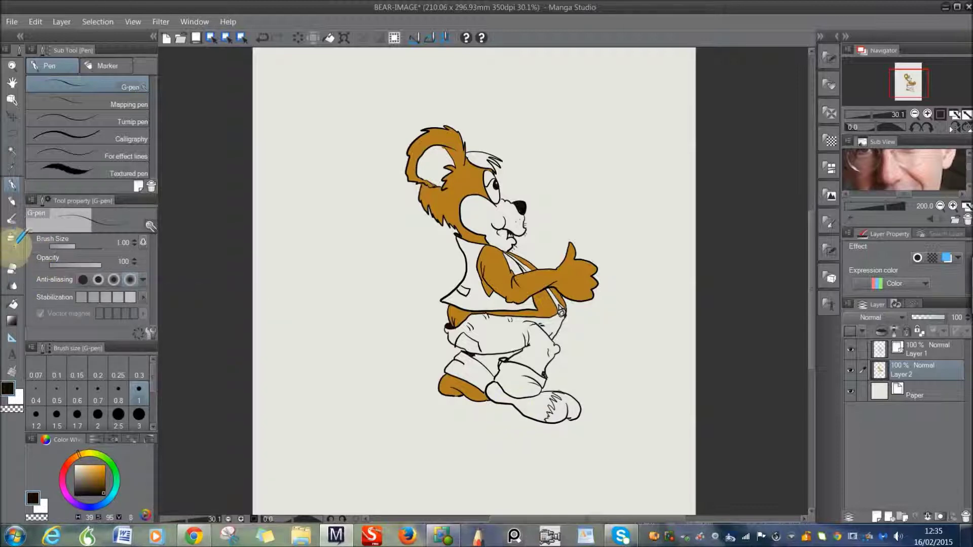
pyautogui.click(14, 160)
pyautogui.click(429, 184)
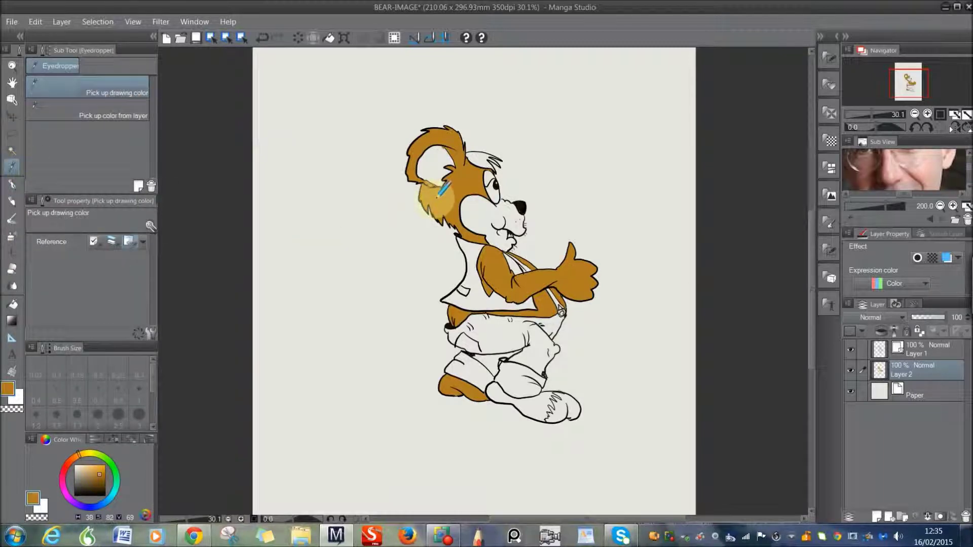
pyautogui.click(12, 305)
pyautogui.click(496, 391)
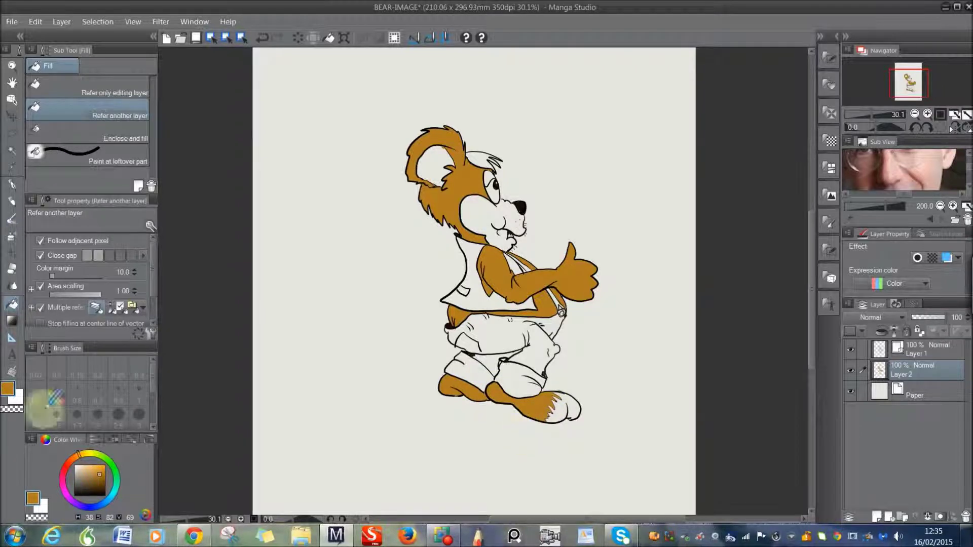
pyautogui.click(85, 507)
# Step: Fill the bear's shorts light blue and both socks a paler blue
pyautogui.click(107, 499)
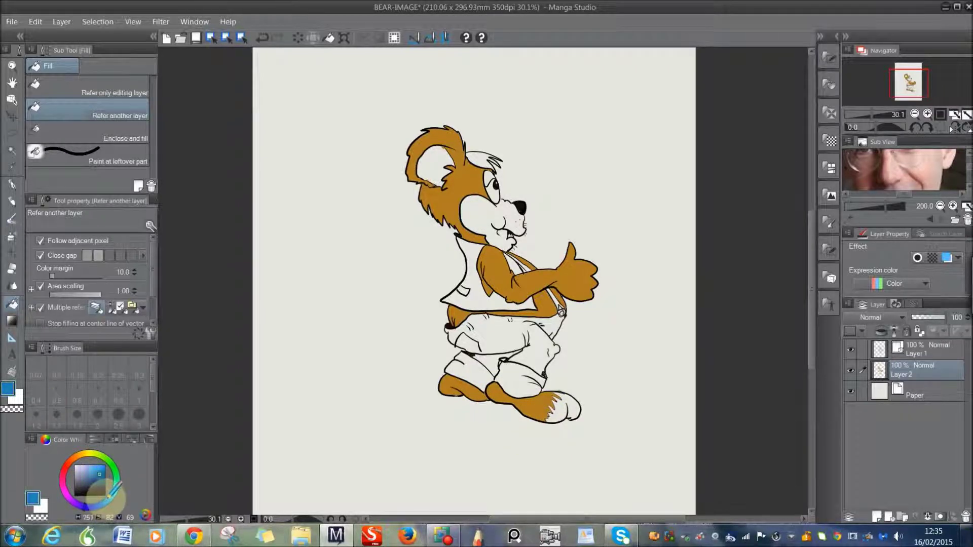
pyautogui.click(91, 469)
pyautogui.click(541, 349)
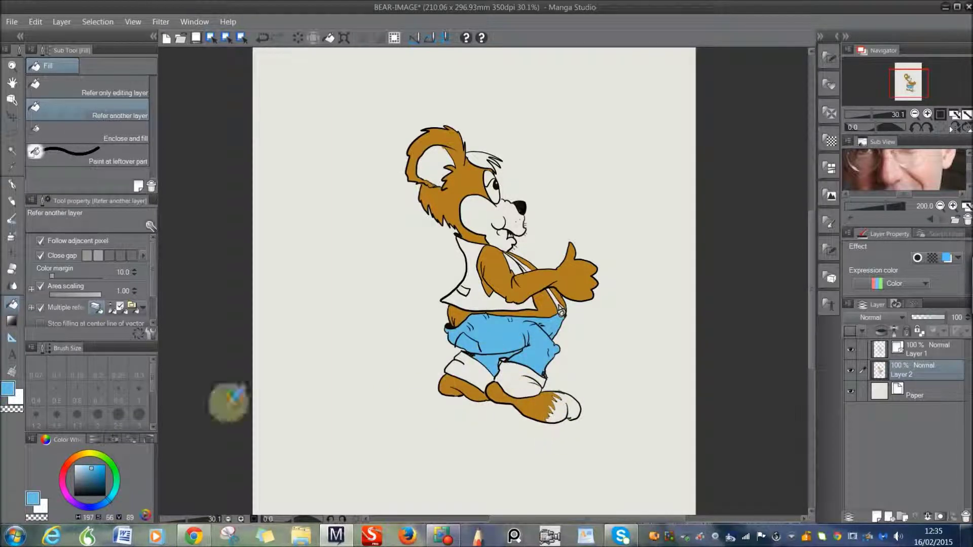
pyautogui.click(84, 465)
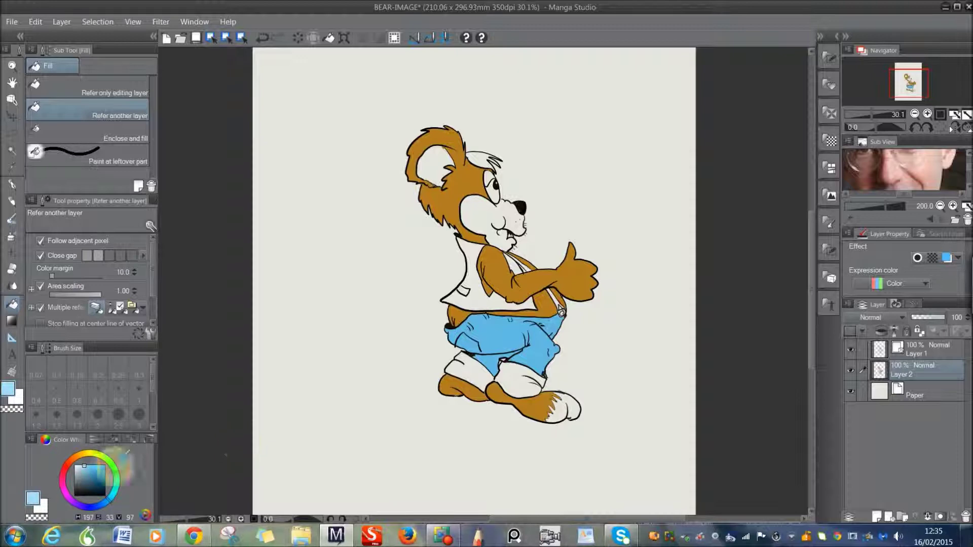
pyautogui.click(83, 466)
pyautogui.click(464, 363)
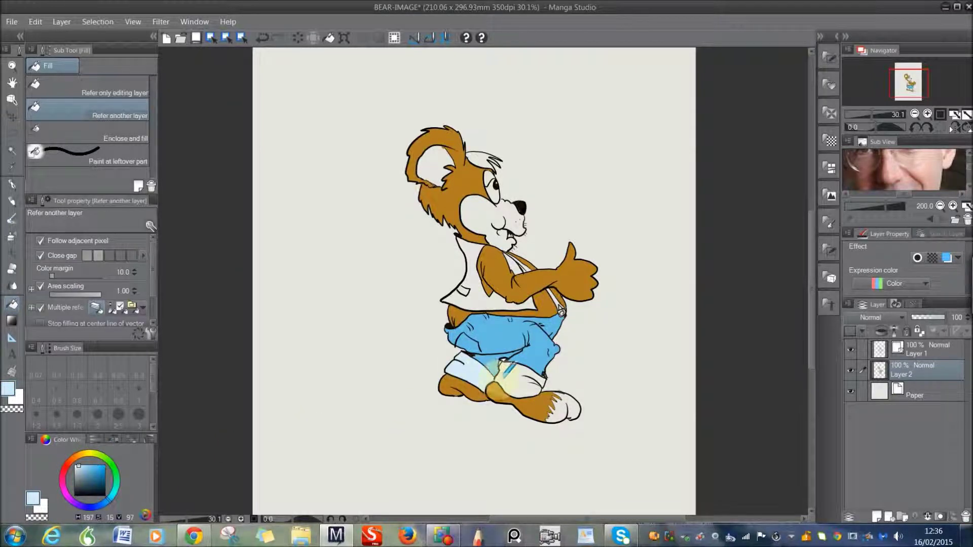
pyautogui.click(532, 396)
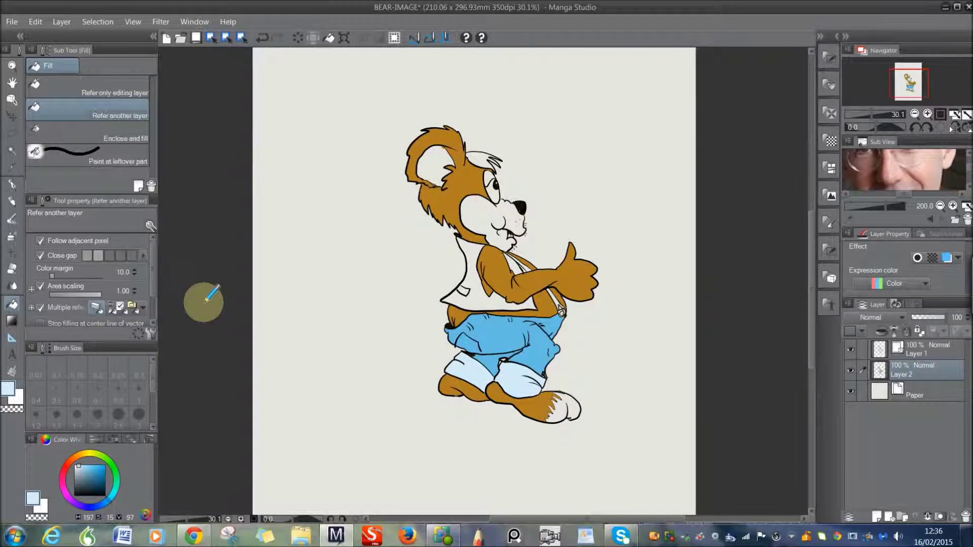
# Step: Fill the vest mid green and zoom in to 83% on the torso
pyautogui.click(115, 470)
pyautogui.click(98, 472)
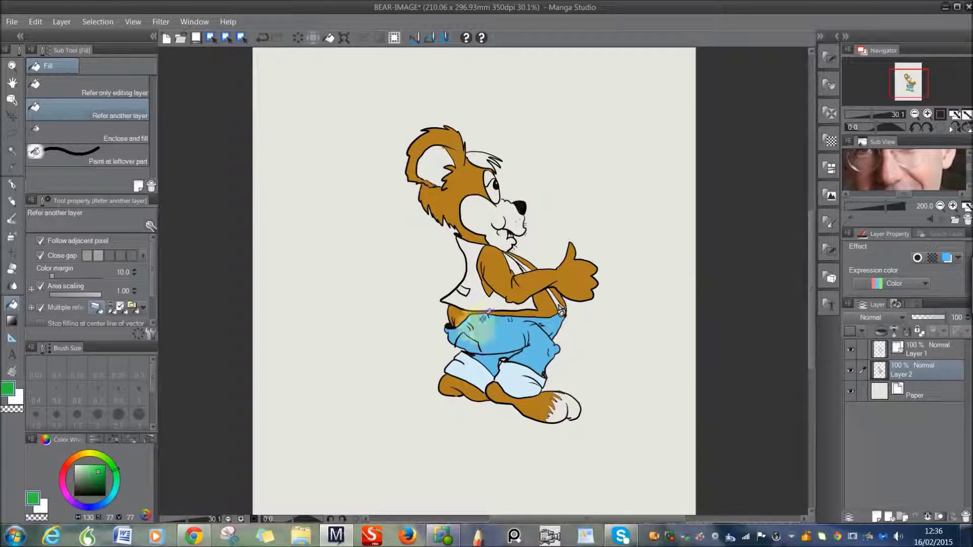
pyautogui.click(479, 288)
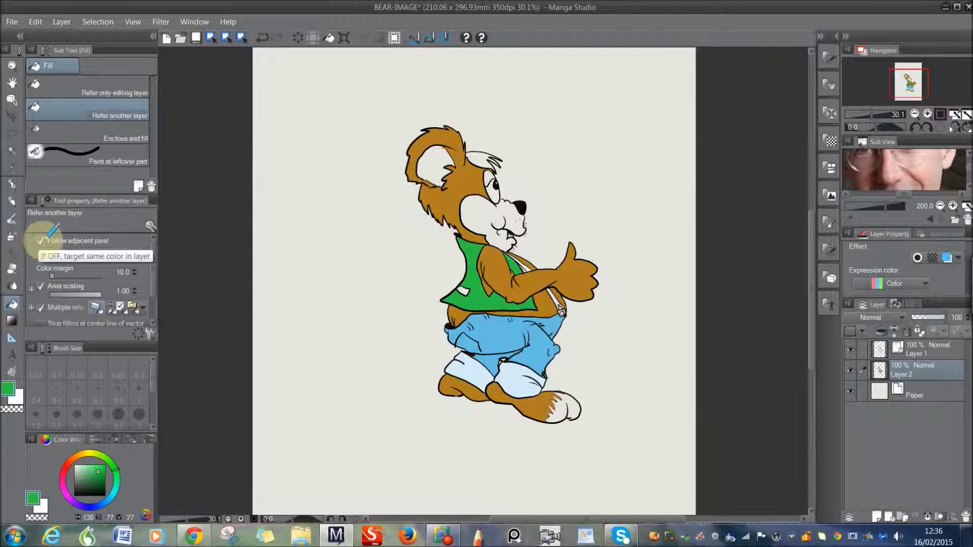
pyautogui.moveTo(187, 518); pyautogui.dragTo(195, 514)
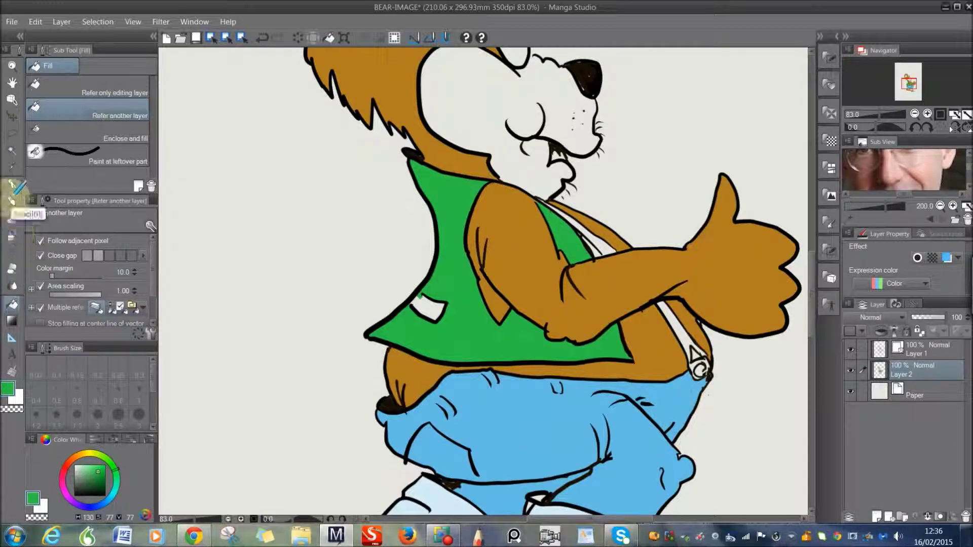
# Step: Fill the suspender strap bright red
pyautogui.click(13, 167)
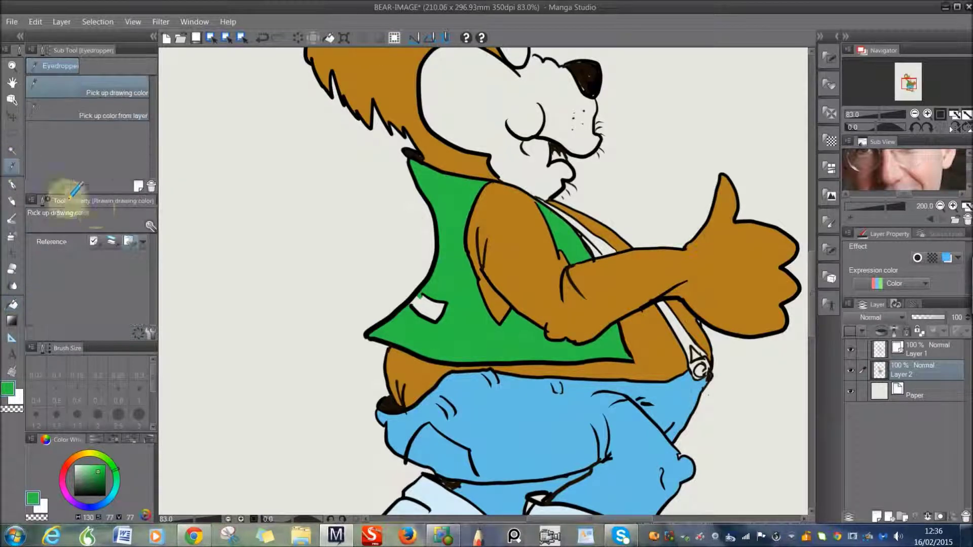
pyautogui.click(583, 238)
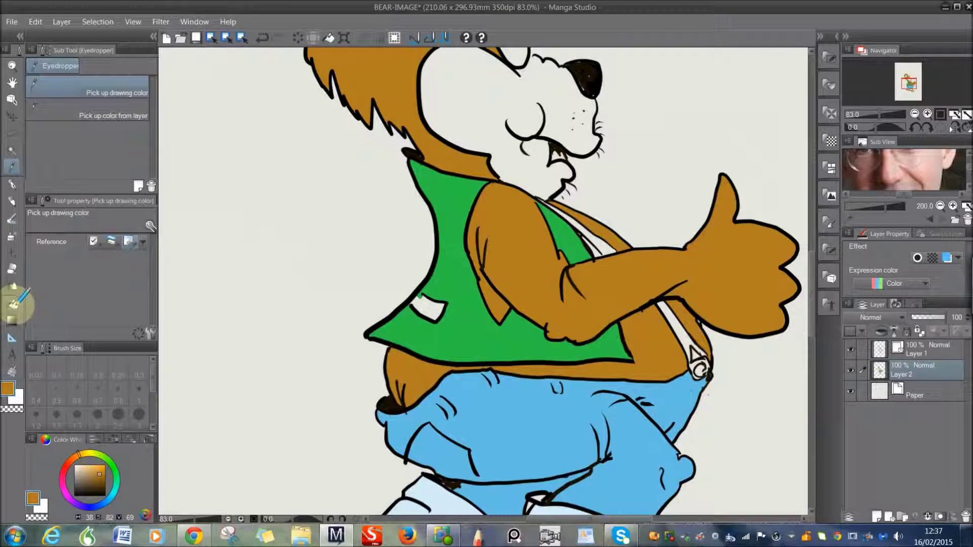
pyautogui.click(12, 304)
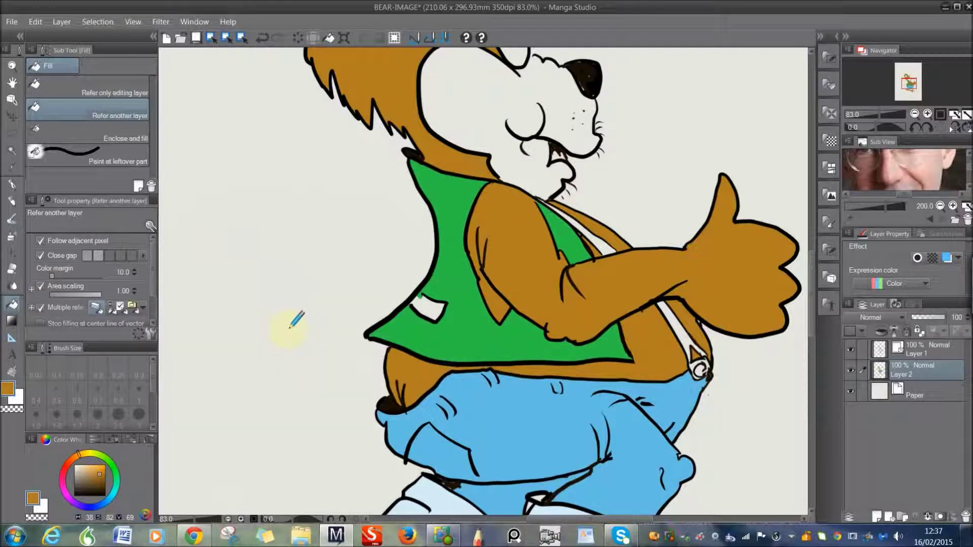
pyautogui.click(65, 465)
pyautogui.click(103, 466)
pyautogui.moveTo(582, 239)
pyautogui.mouseDown()
pyautogui.moveTo(669, 325)
pyautogui.moveTo(709, 348)
pyautogui.mouseUp()
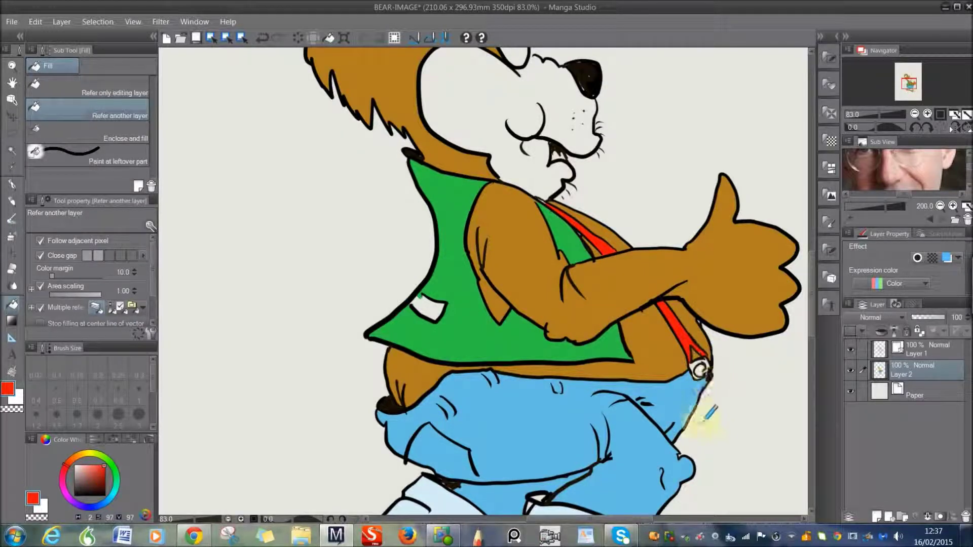
# Step: Fill the suspender clasp light grey, then recolour it pale yellow
pyautogui.click(76, 476)
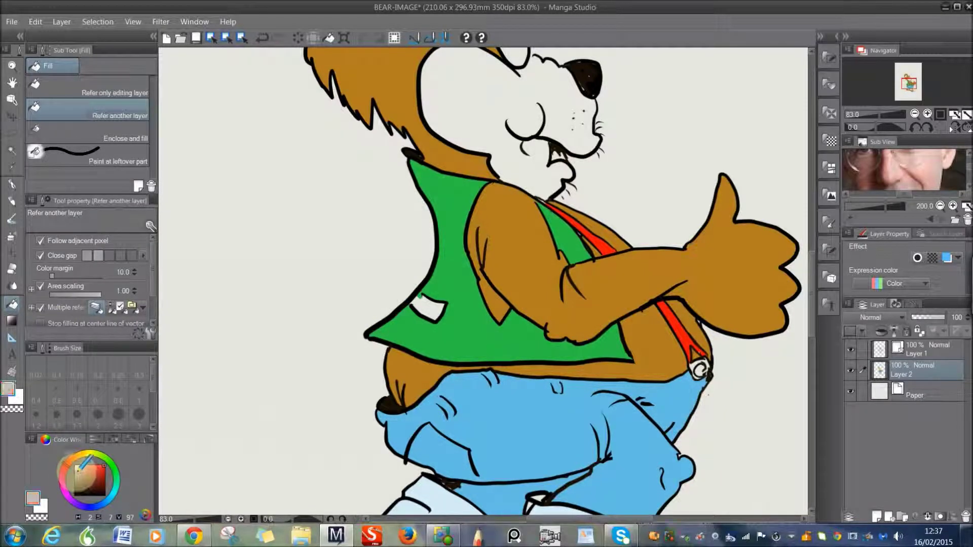
pyautogui.click(700, 369)
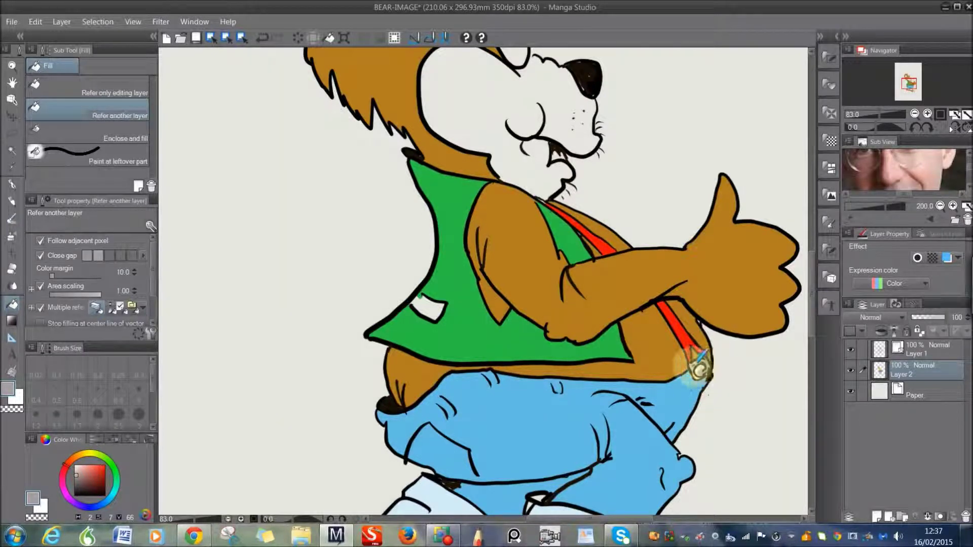
pyautogui.click(702, 370)
pyautogui.click(670, 432)
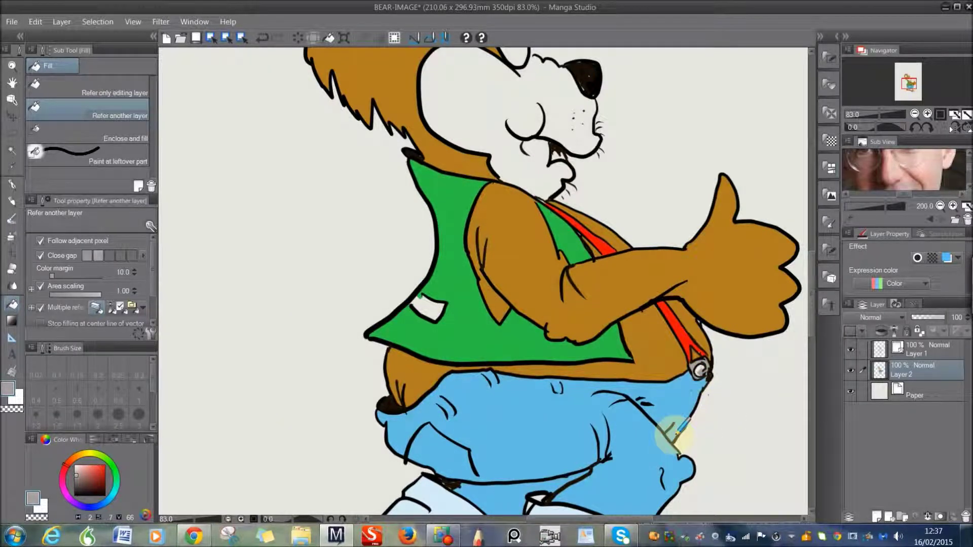
pyautogui.click(87, 453)
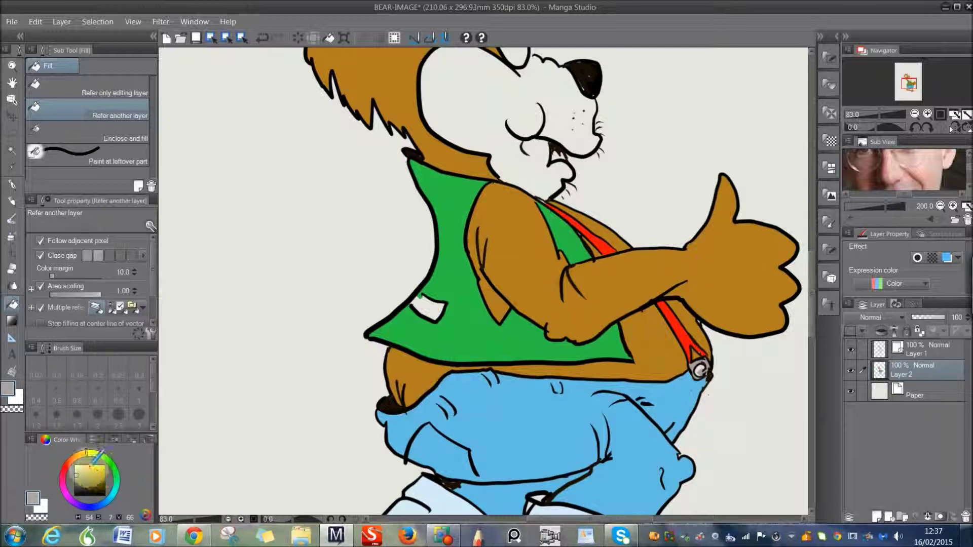
pyautogui.click(86, 467)
pyautogui.click(700, 369)
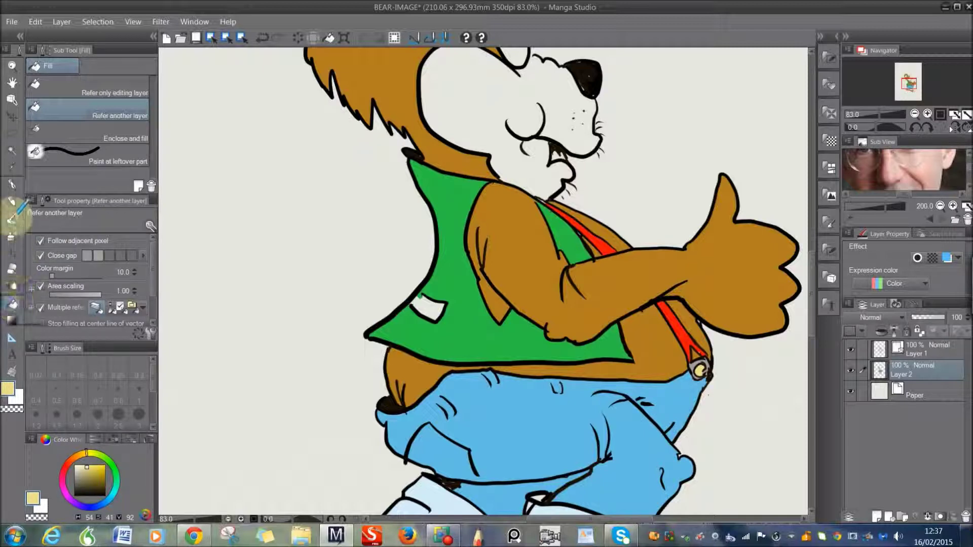
pyautogui.click(12, 183)
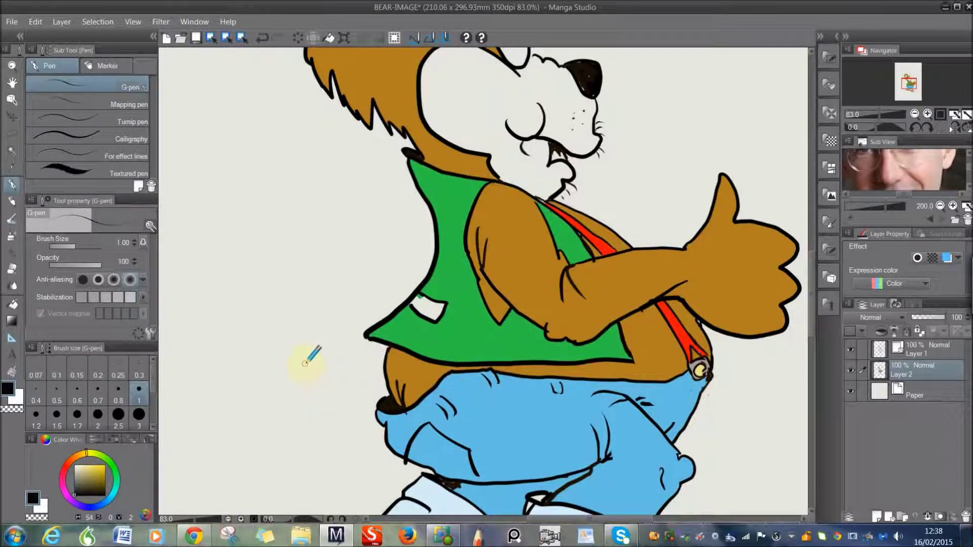
# Step: Flip the canvas view upside down and back, tilt it slightly, and zoom out to 42.2%
pyautogui.click(260, 519)
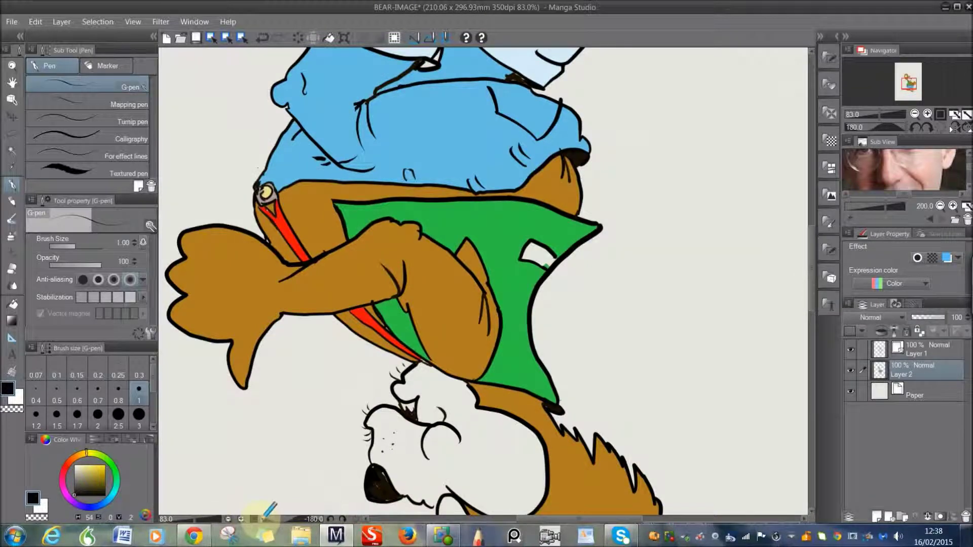
pyautogui.moveTo(263, 518); pyautogui.dragTo(277, 518)
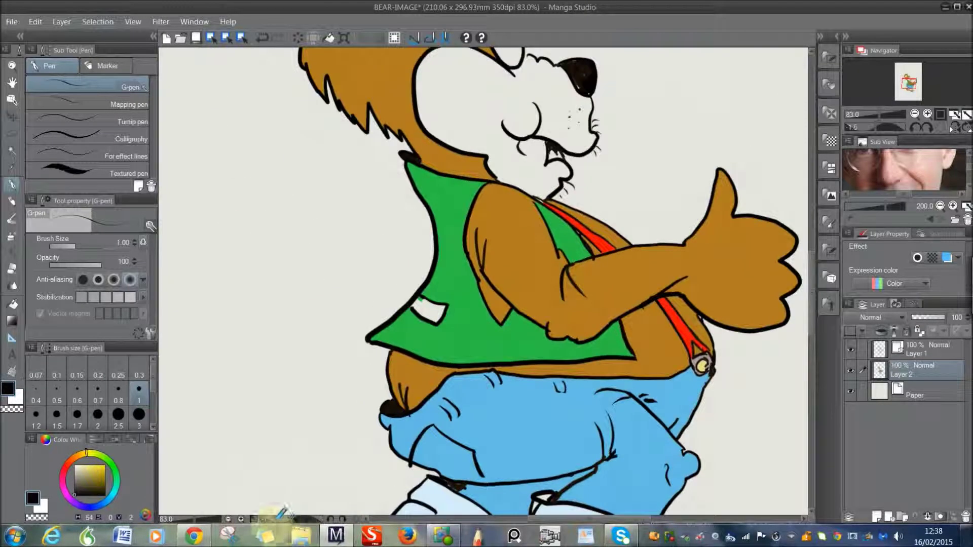
pyautogui.click(295, 519)
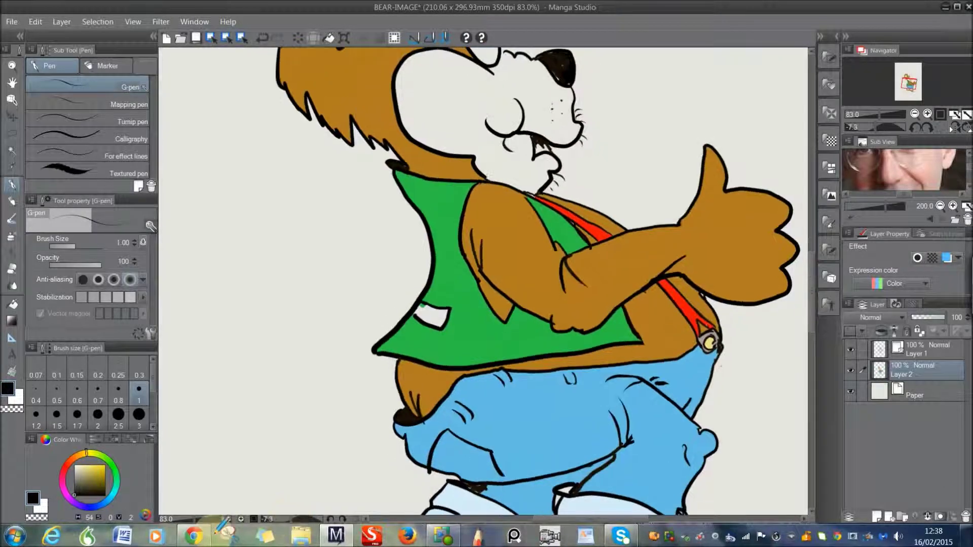
pyautogui.click(192, 519)
pyautogui.moveTo(192, 519); pyautogui.dragTo(190, 519)
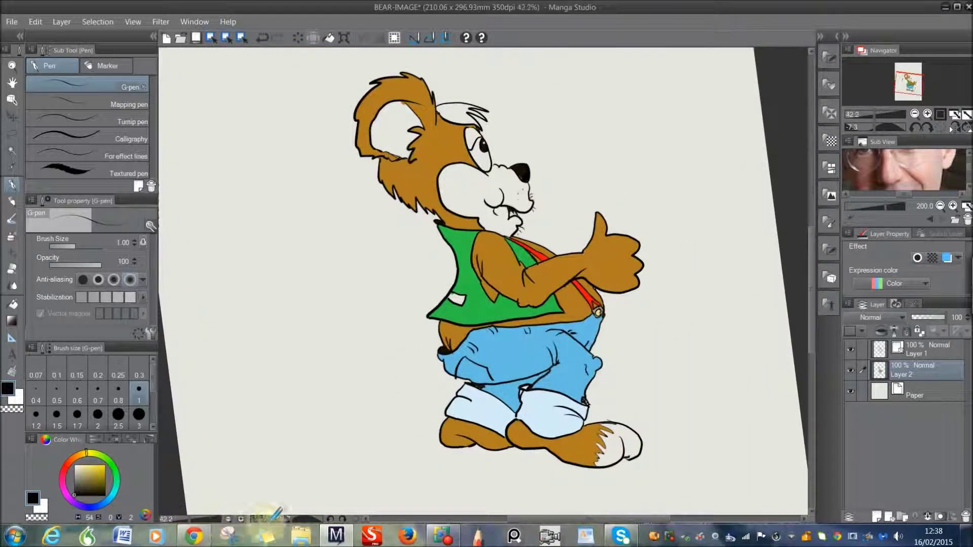
# Step: Lighten the sampled fur brown to light tan and fill the muzzle and toes
pyautogui.moveTo(290, 519); pyautogui.dragTo(304, 516)
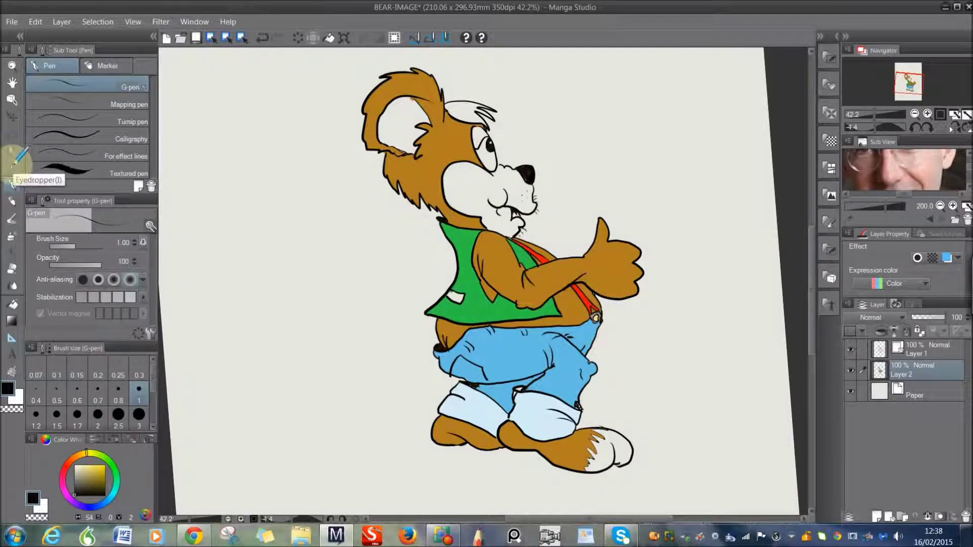
pyautogui.click(12, 166)
pyautogui.click(398, 200)
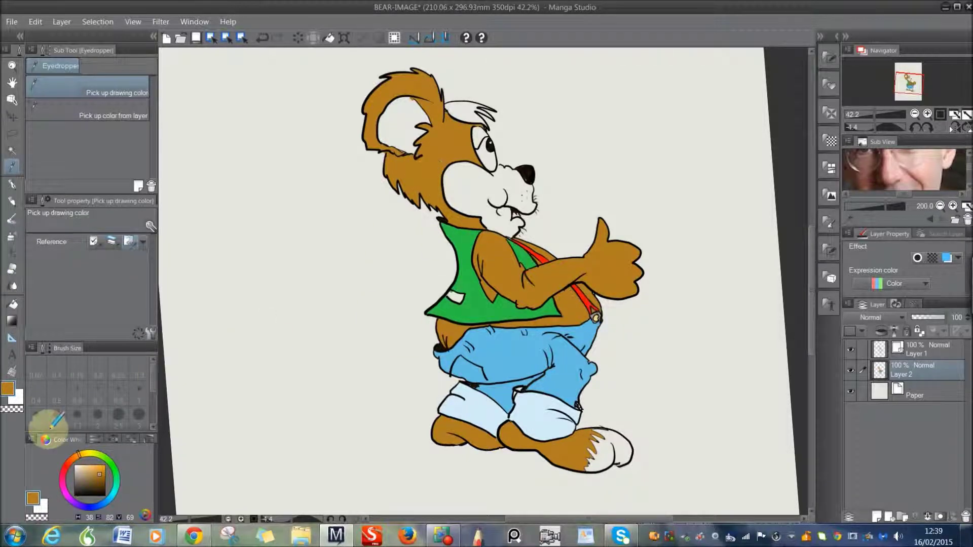
pyautogui.click(89, 469)
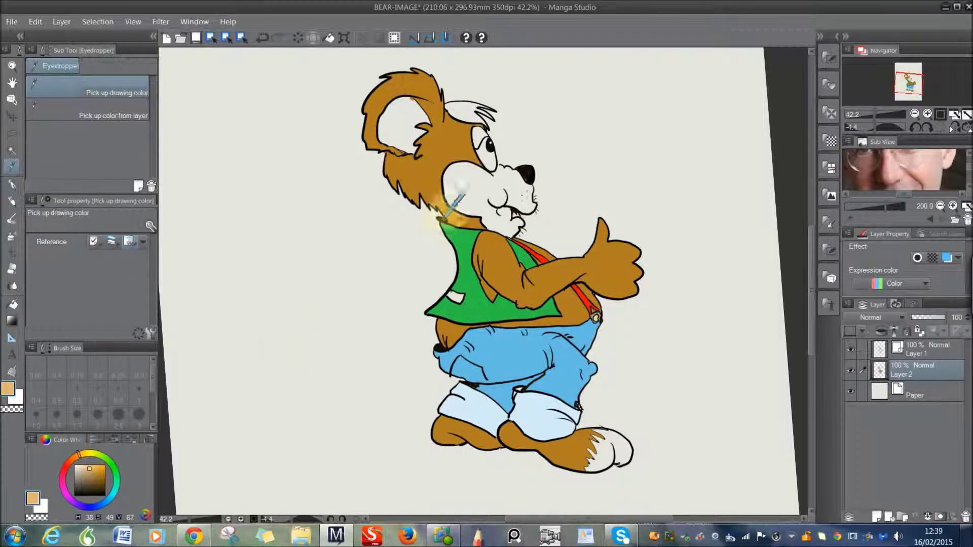
pyautogui.click(12, 304)
pyautogui.click(468, 188)
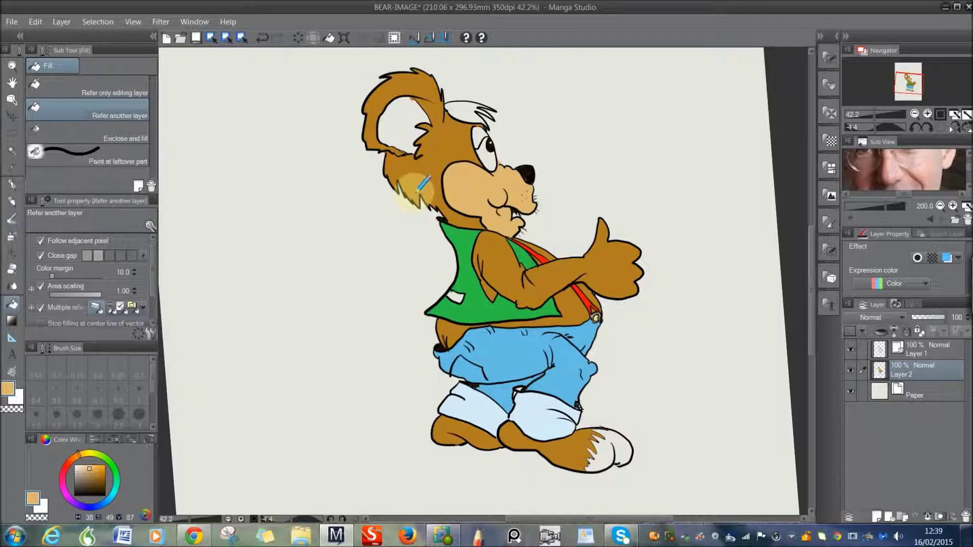
pyautogui.click(605, 449)
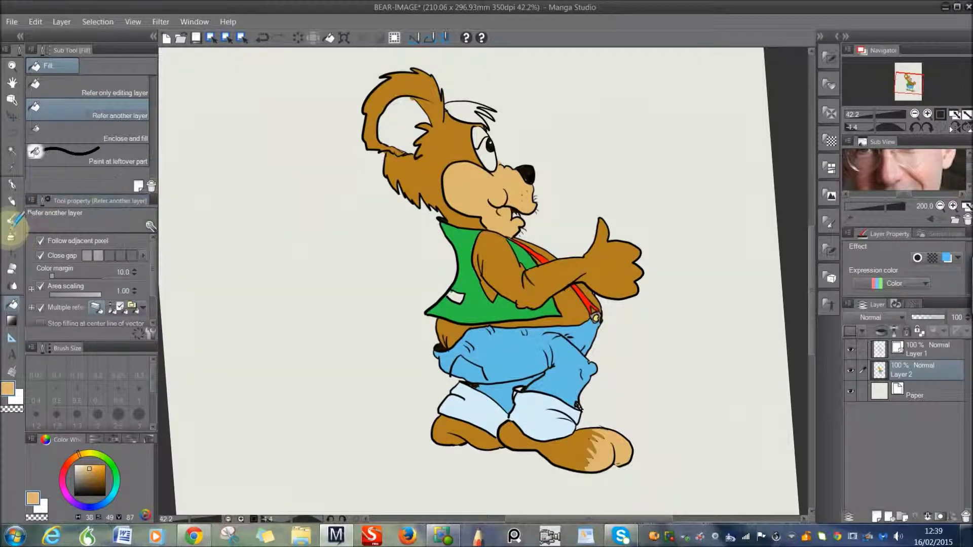
# Step: Fill the small gaps on the head and near the face with a slightly darker brown
pyautogui.click(12, 166)
pyautogui.click(393, 195)
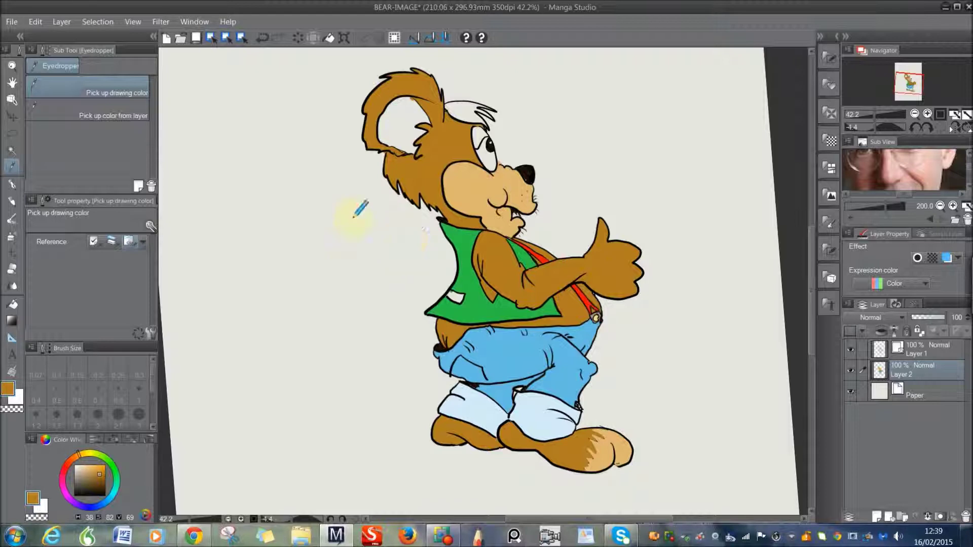
pyautogui.click(99, 478)
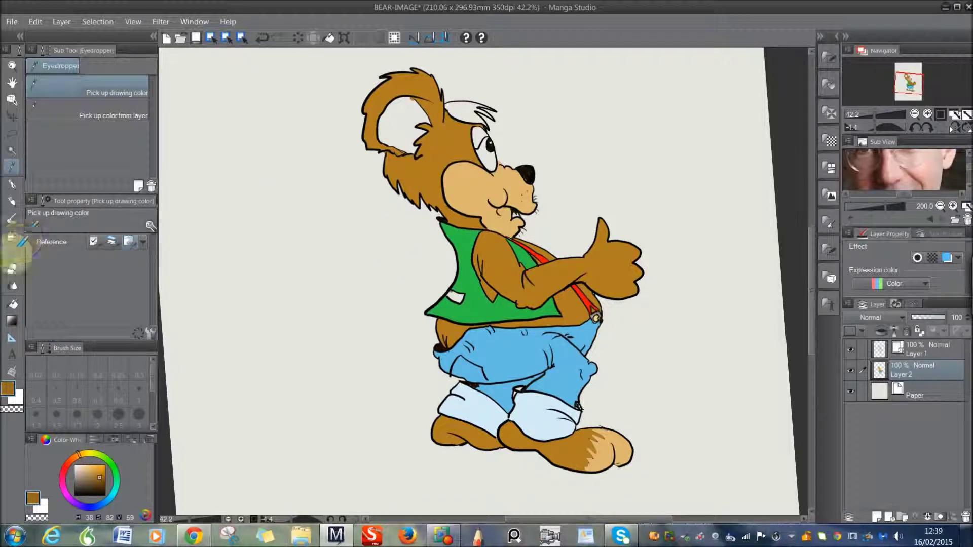
pyautogui.click(12, 304)
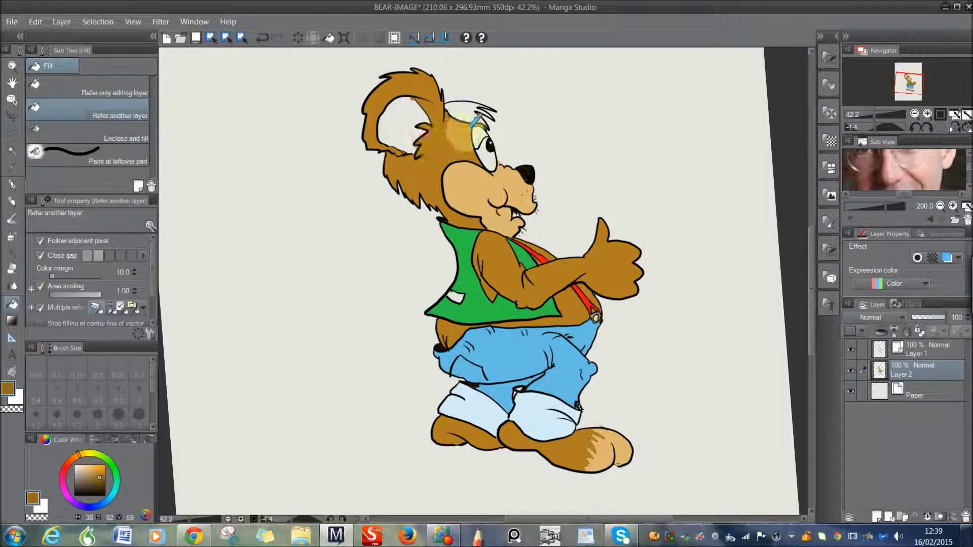
pyautogui.click(471, 127)
pyautogui.click(533, 229)
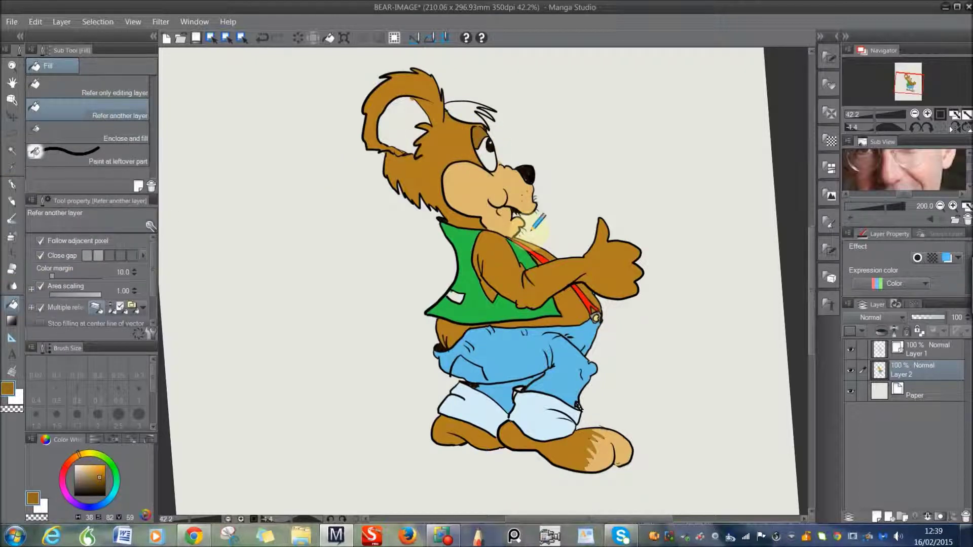
# Step: Fill the vest pocket and the hair tuft bright yellow
pyautogui.click(86, 450)
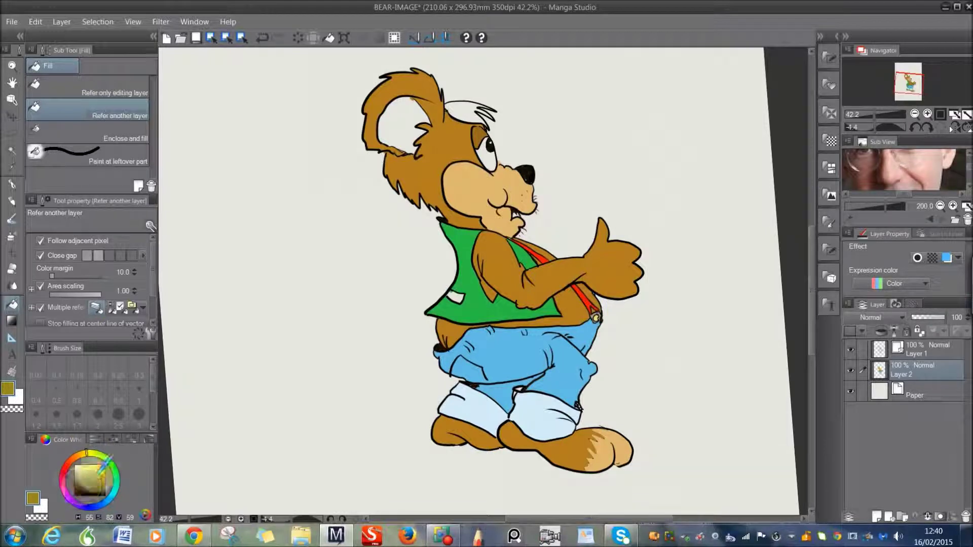
pyautogui.moveTo(100, 472); pyautogui.dragTo(100, 464)
pyautogui.click(454, 296)
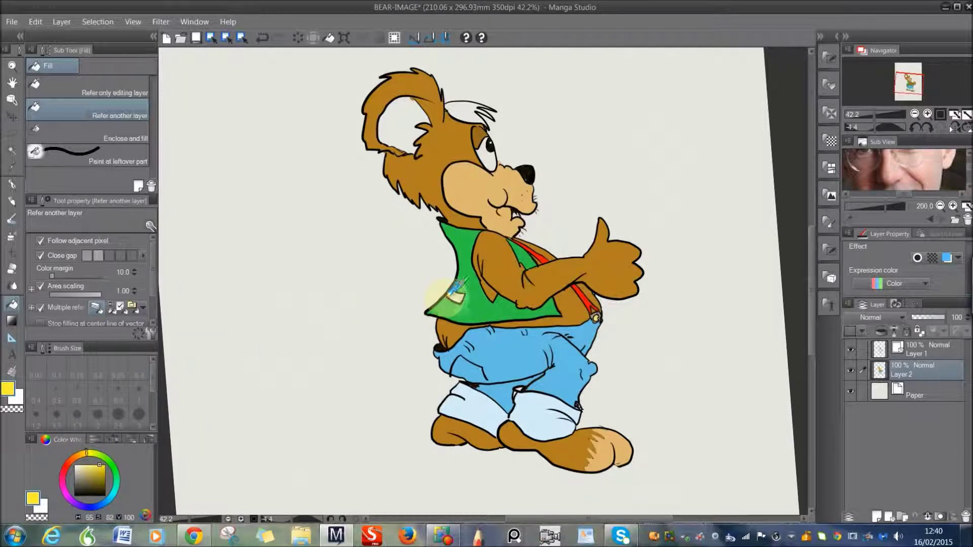
pyautogui.click(481, 349)
pyautogui.click(471, 116)
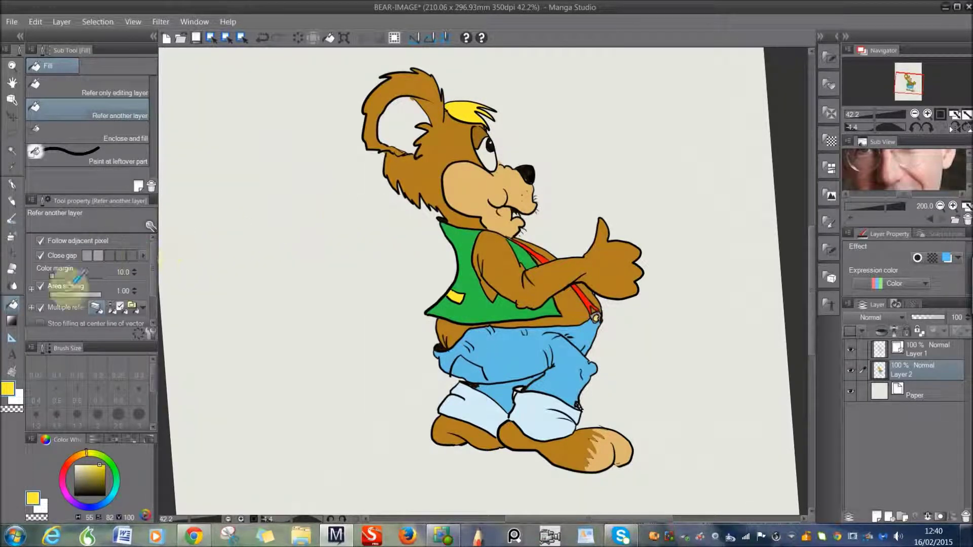
pyautogui.click(70, 455)
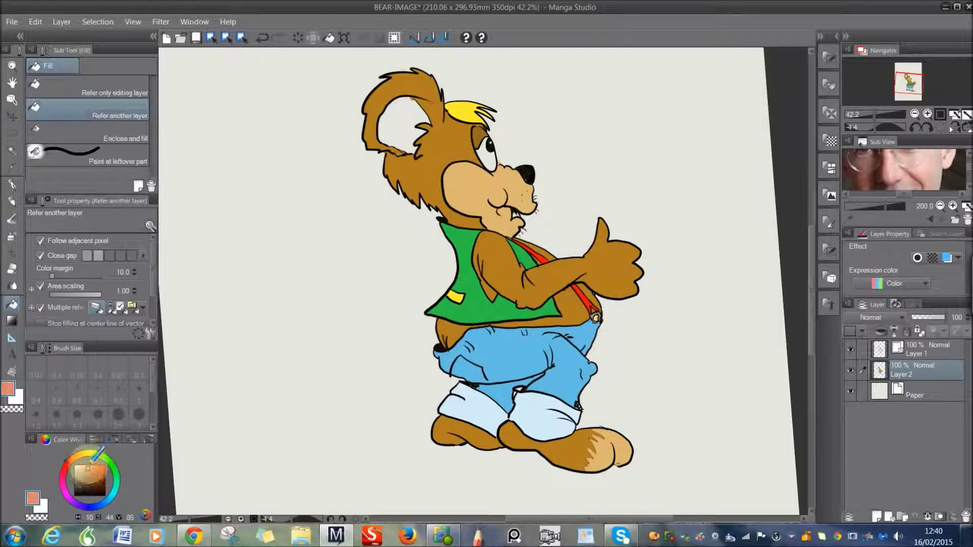
pyautogui.click(88, 468)
# Step: Fill the inner ear salmon pink and add a new Layer 2 above flat-colour
pyautogui.click(402, 125)
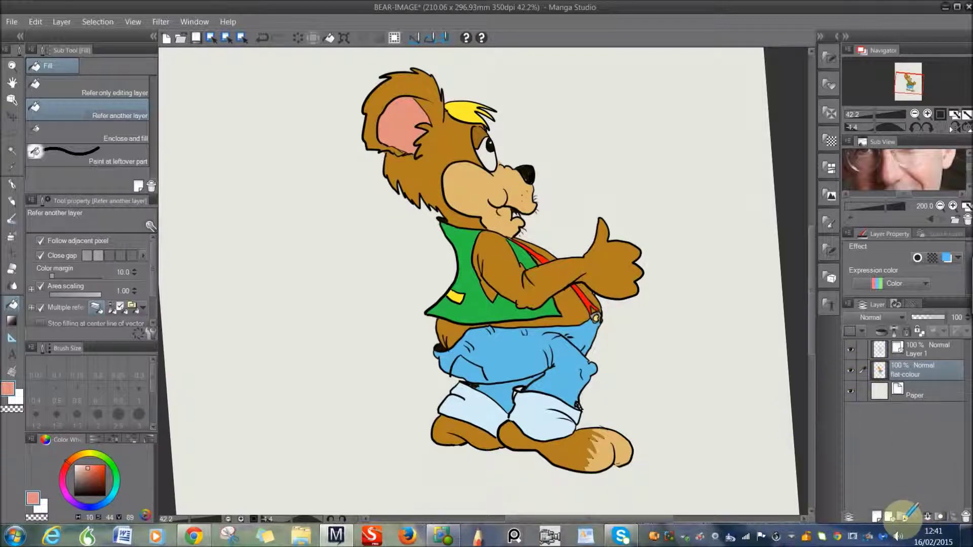
pyautogui.click(878, 516)
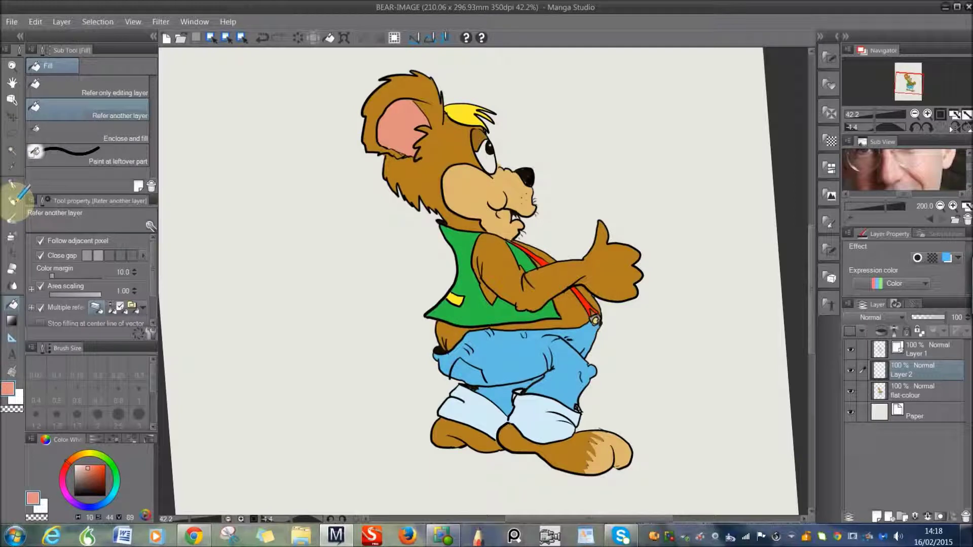
# Step: Load the Soft airbrush with a slightly darker fur brown sampled from the underlying layers
pyautogui.click(12, 235)
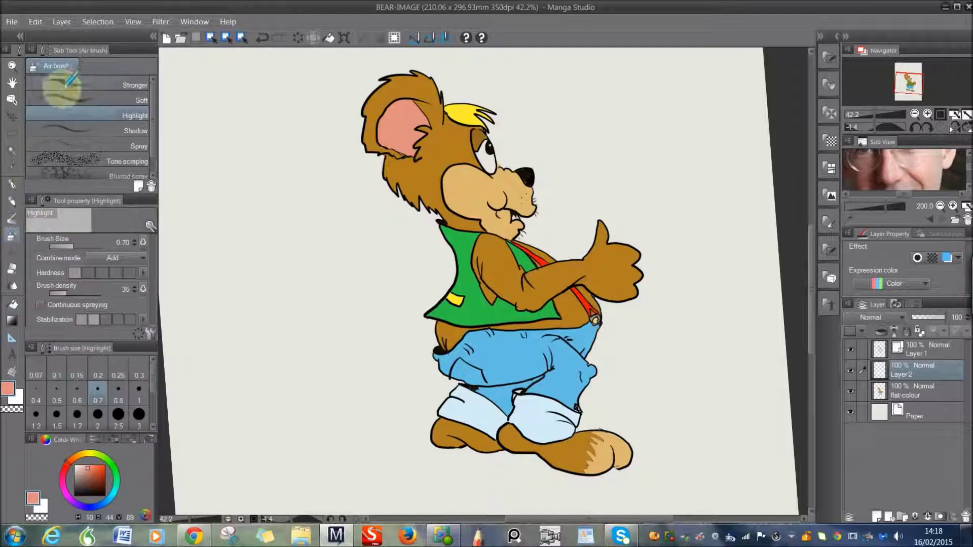
pyautogui.click(114, 100)
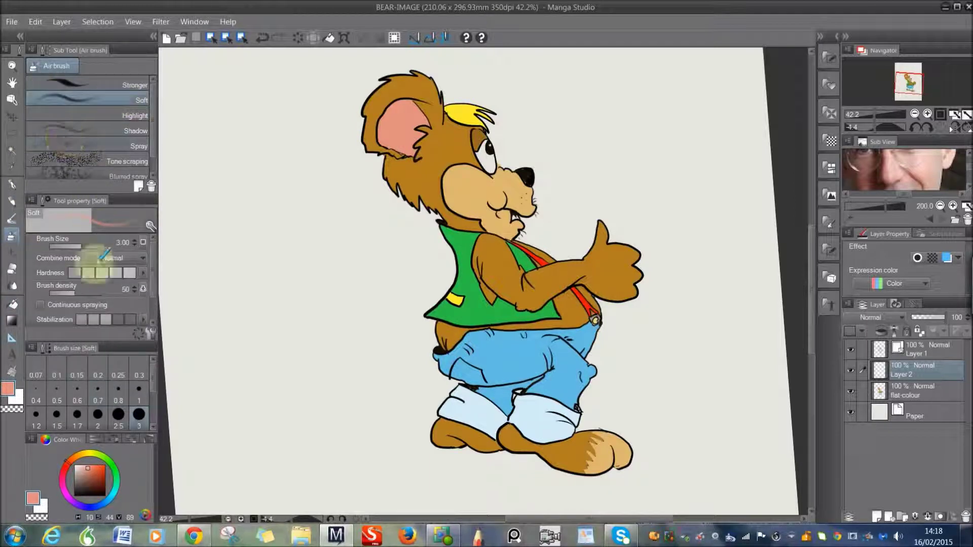
pyautogui.click(12, 167)
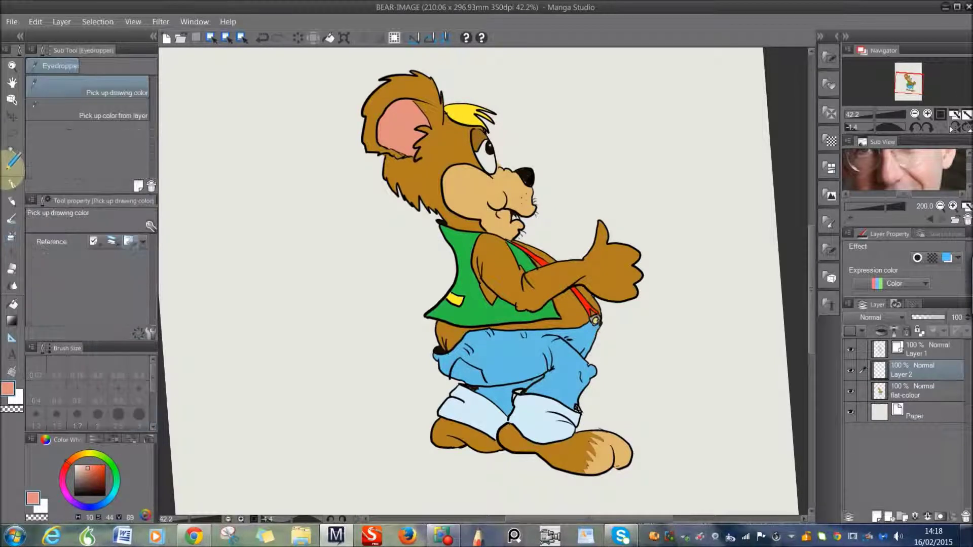
pyautogui.click(408, 174)
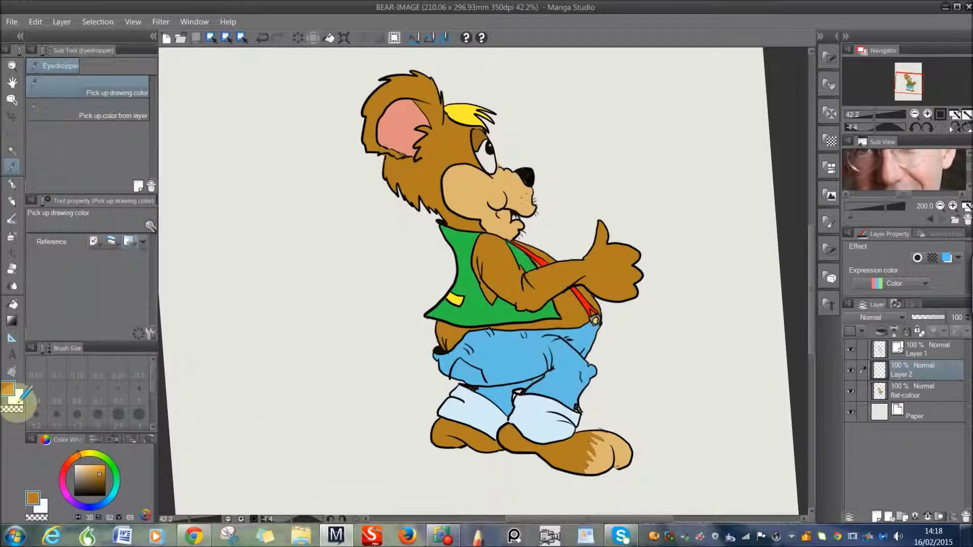
pyautogui.click(102, 475)
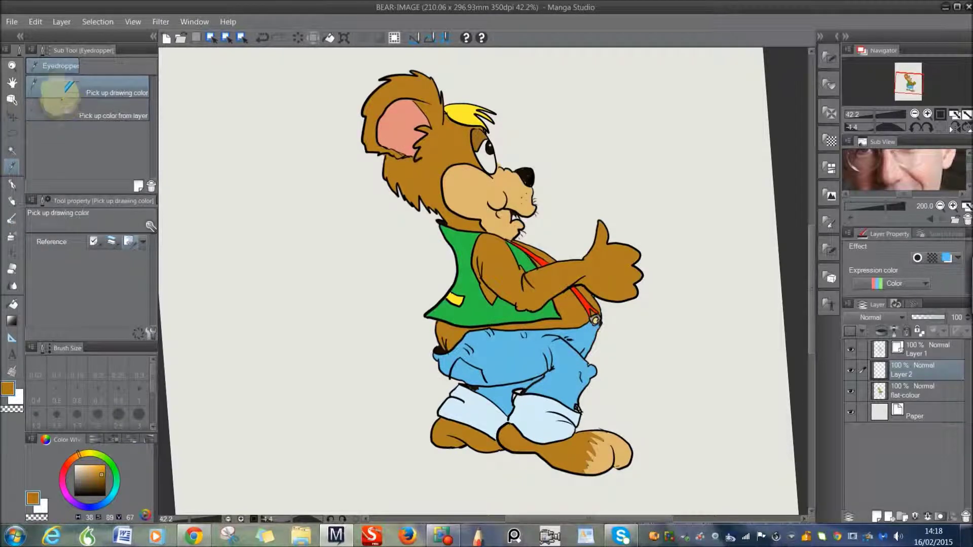
pyautogui.click(71, 110)
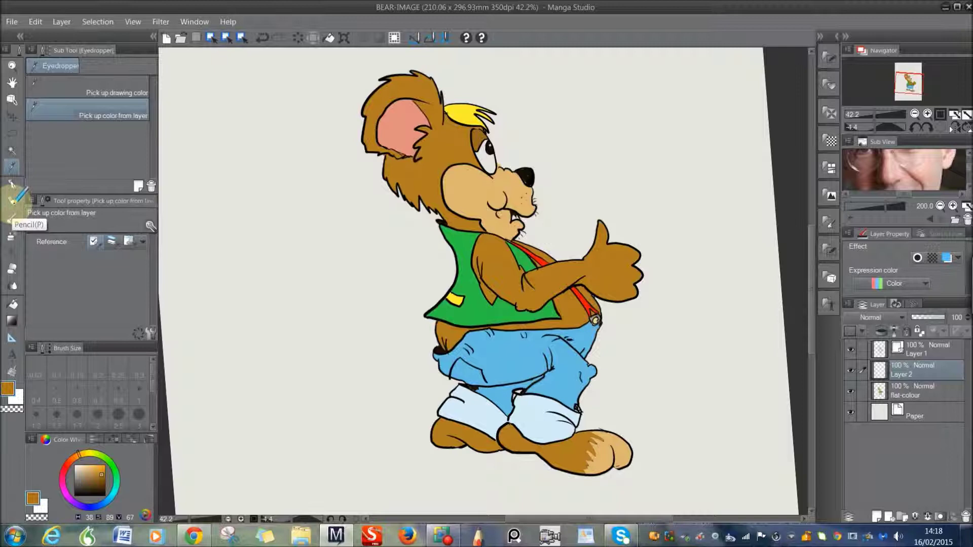
pyautogui.click(11, 236)
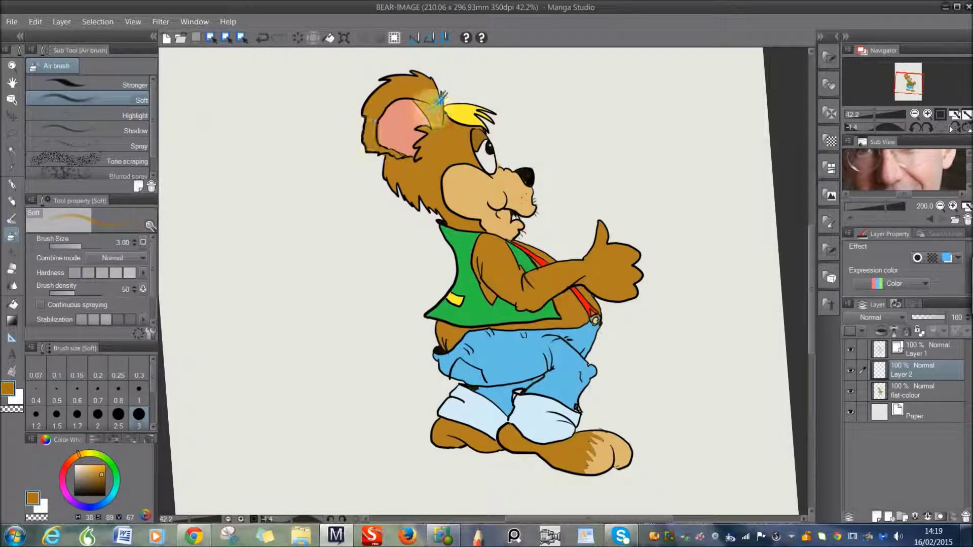
# Step: Airbrush soft brown shading along the top and inner edge of the ear
pyautogui.moveTo(422, 80); pyautogui.dragTo(420, 78)
pyautogui.click(104, 470)
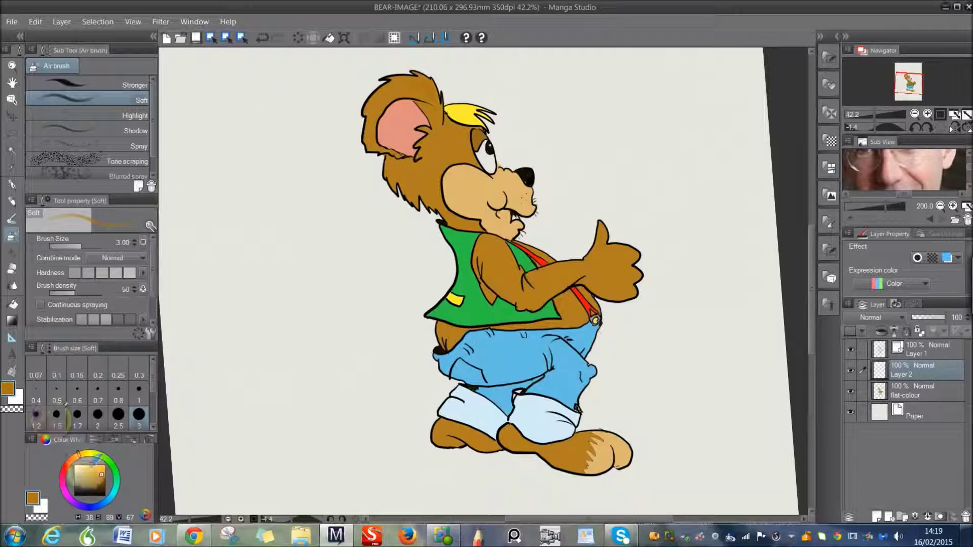
pyautogui.moveTo(425, 98)
pyautogui.mouseDown()
pyautogui.moveTo(437, 120)
pyautogui.moveTo(430, 113)
pyautogui.mouseUp()
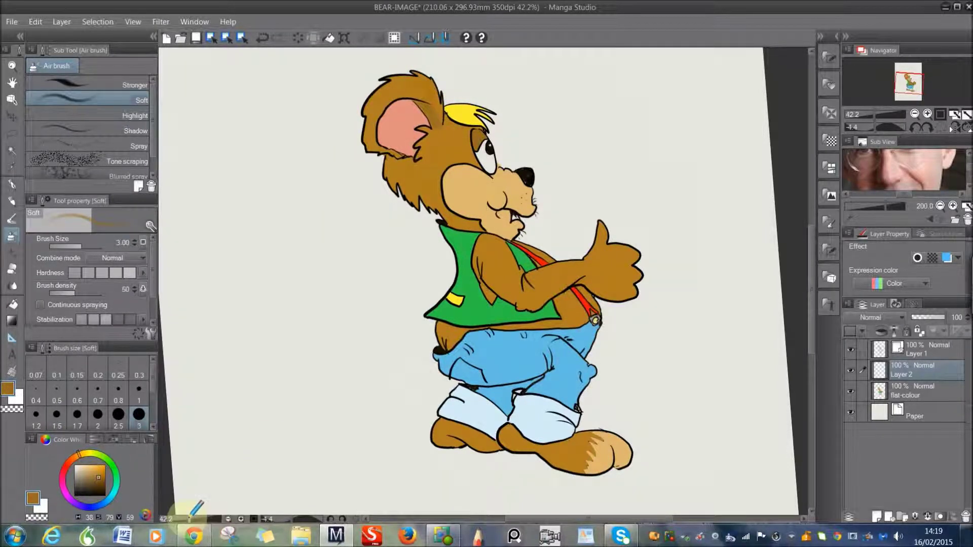
pyautogui.moveTo(189, 519); pyautogui.dragTo(193, 519)
pyautogui.moveTo(909, 84); pyautogui.dragTo(909, 80)
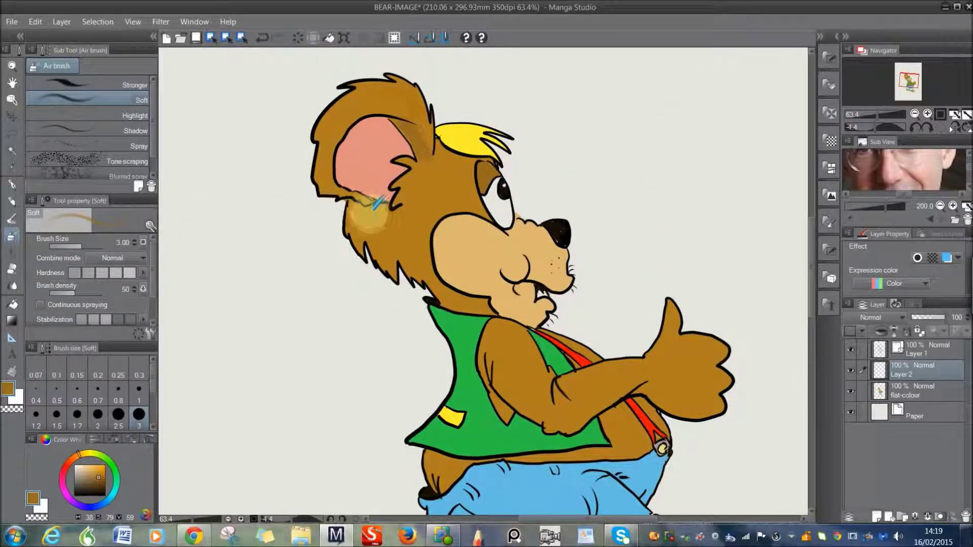
# Step: Shade around the eye, cheek and neck at size 1, and darken the arm's edge with the Shadow airbrush
pyautogui.moveTo(489, 200)
pyautogui.mouseDown()
pyautogui.moveTo(441, 210)
pyautogui.moveTo(430, 249)
pyautogui.moveTo(442, 307)
pyautogui.moveTo(486, 299)
pyautogui.moveTo(441, 281)
pyautogui.moveTo(485, 309)
pyautogui.moveTo(474, 289)
pyautogui.mouseUp()
pyautogui.click(139, 389)
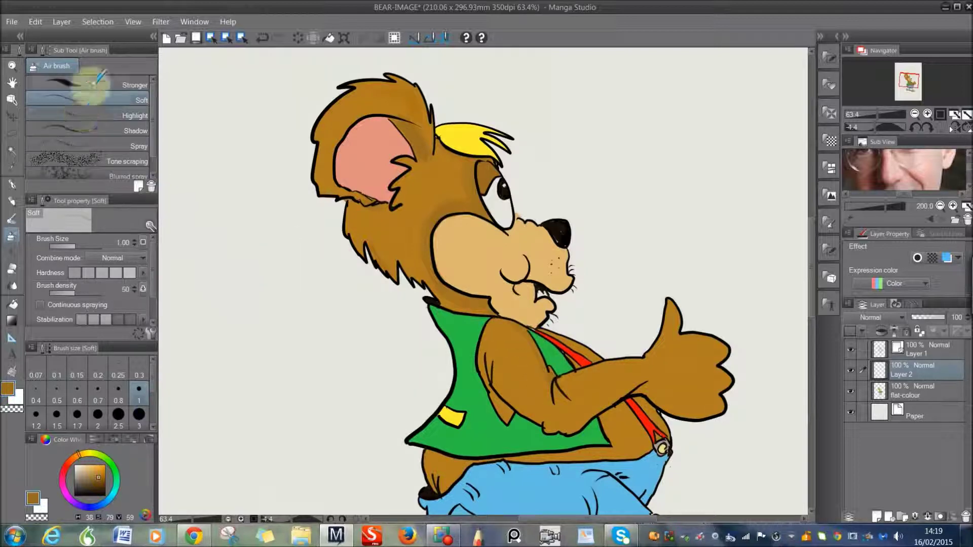
pyautogui.click(117, 129)
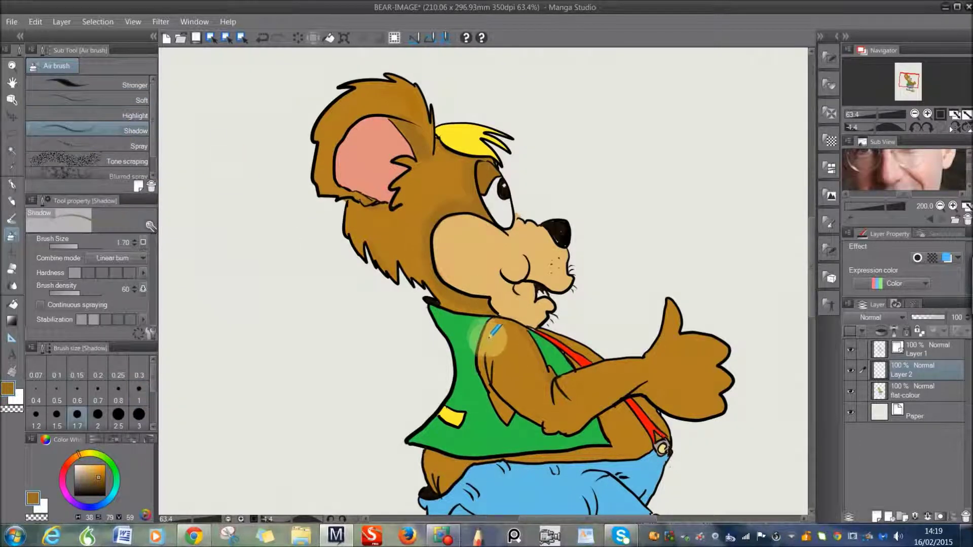
pyautogui.moveTo(485, 363)
pyautogui.mouseDown()
pyautogui.moveTo(510, 417)
pyautogui.moveTo(556, 380)
pyautogui.moveTo(561, 399)
pyautogui.moveTo(561, 365)
pyautogui.mouseUp()
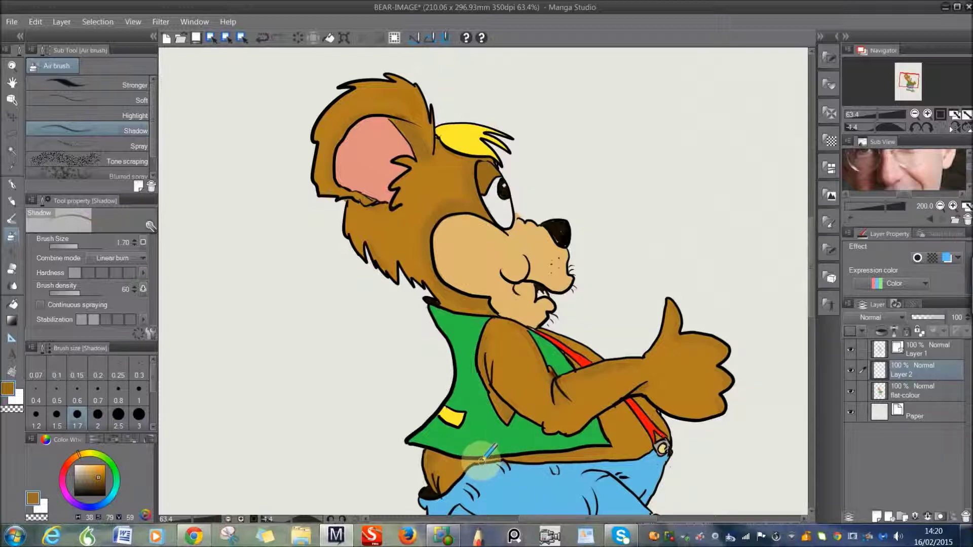
pyautogui.click(908, 90)
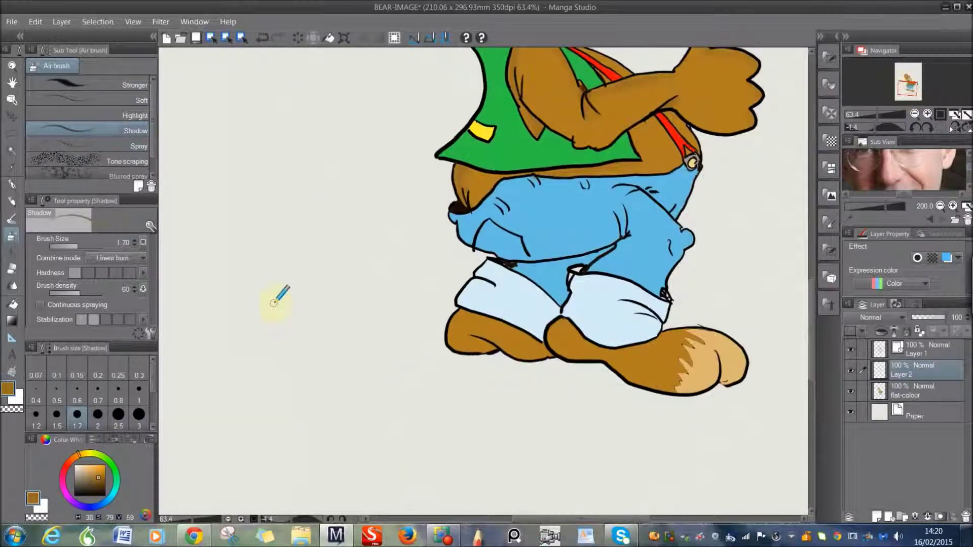
# Step: Sample the trousers' light blue and airbrush soft shading along their left edge at size 1.5
pyautogui.click(14, 167)
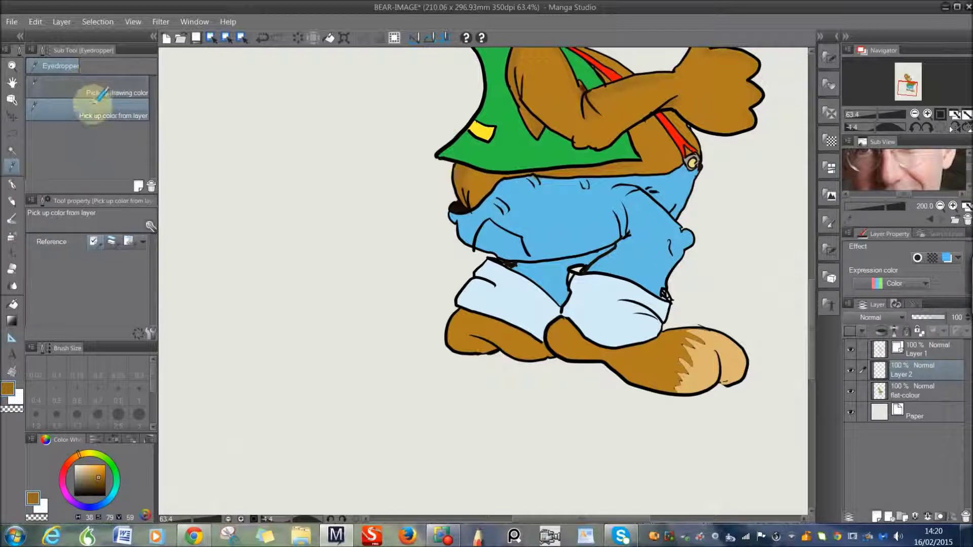
pyautogui.click(554, 229)
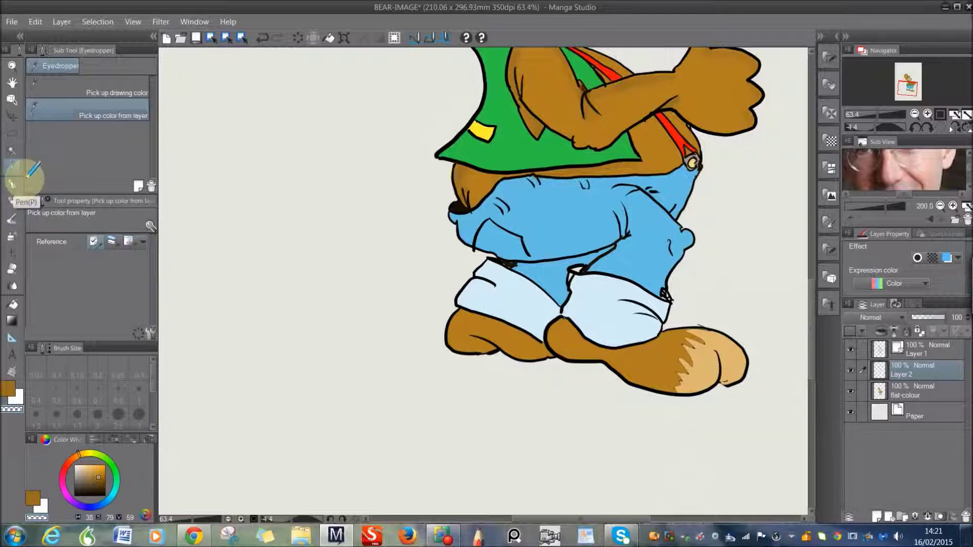
pyautogui.click(89, 90)
pyautogui.click(511, 223)
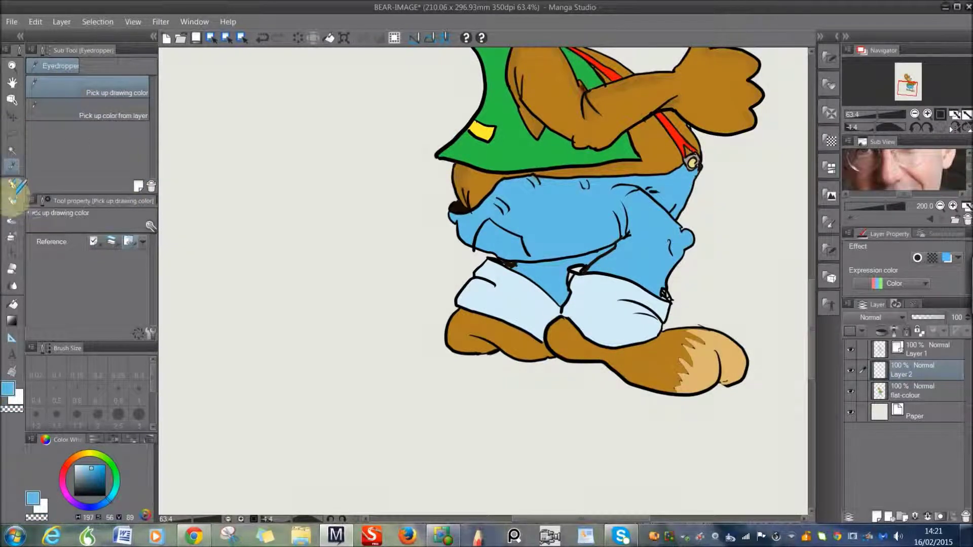
pyautogui.click(12, 235)
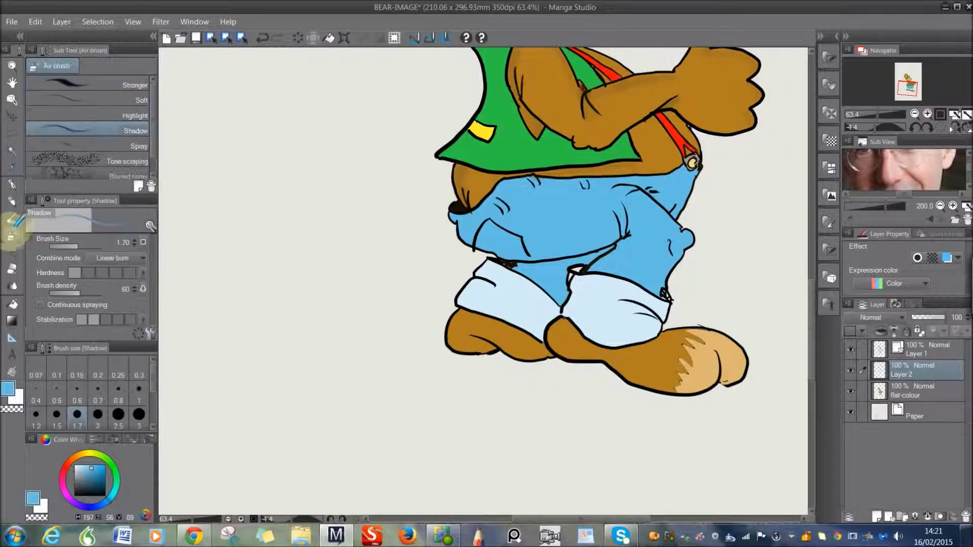
pyautogui.click(108, 81)
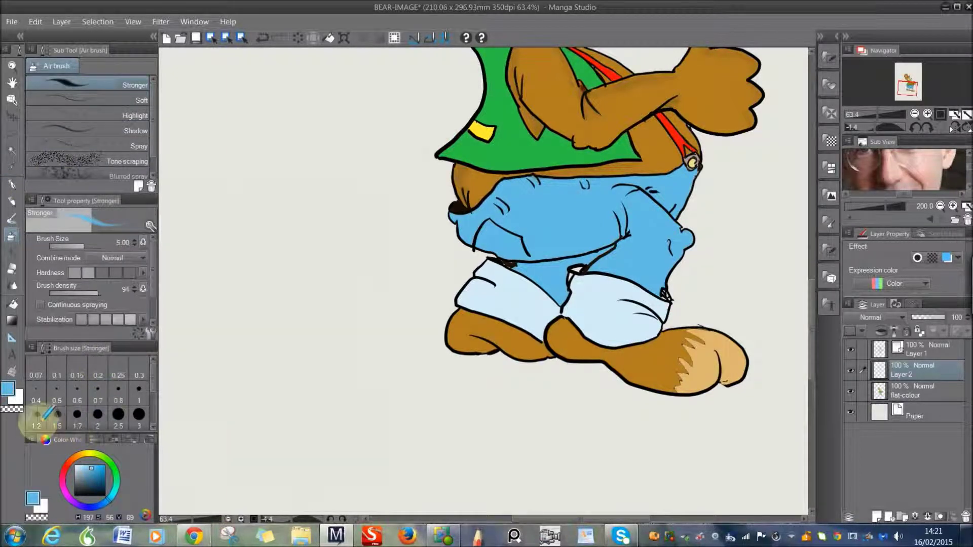
pyautogui.click(57, 415)
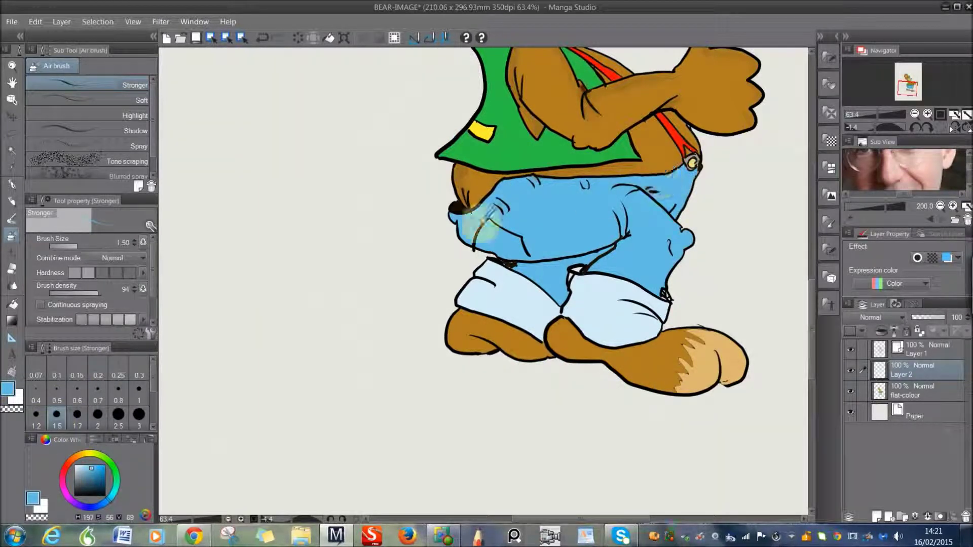
pyautogui.click(115, 130)
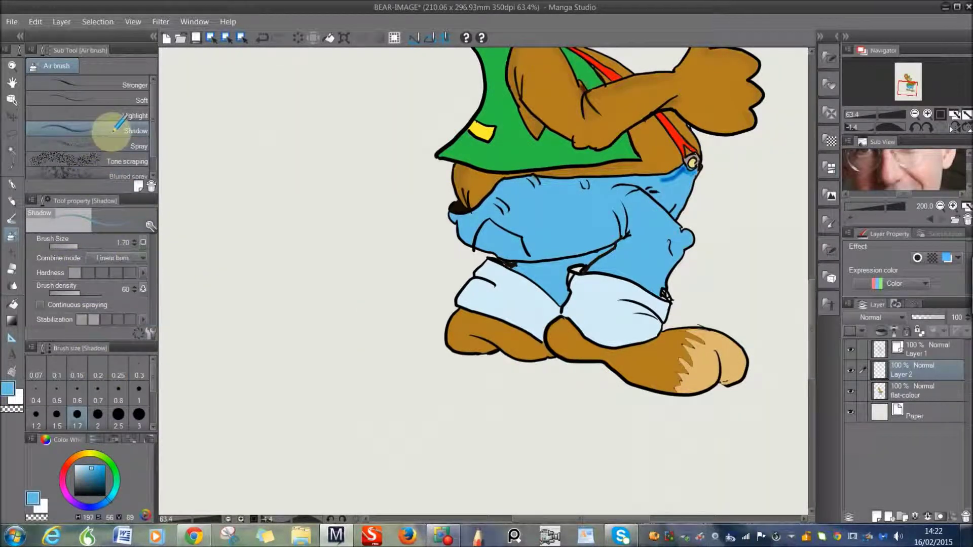
pyautogui.moveTo(446, 217); pyautogui.dragTo(461, 231)
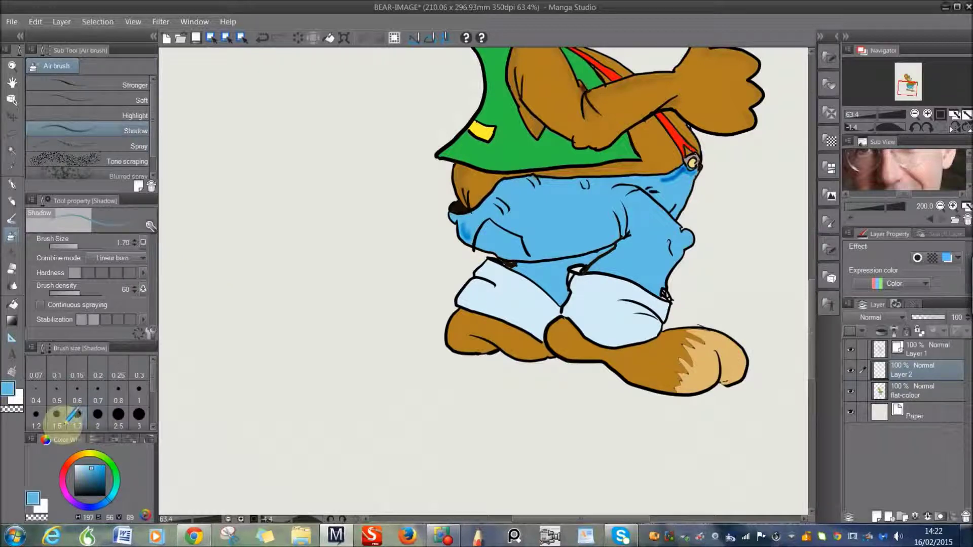
pyautogui.click(98, 414)
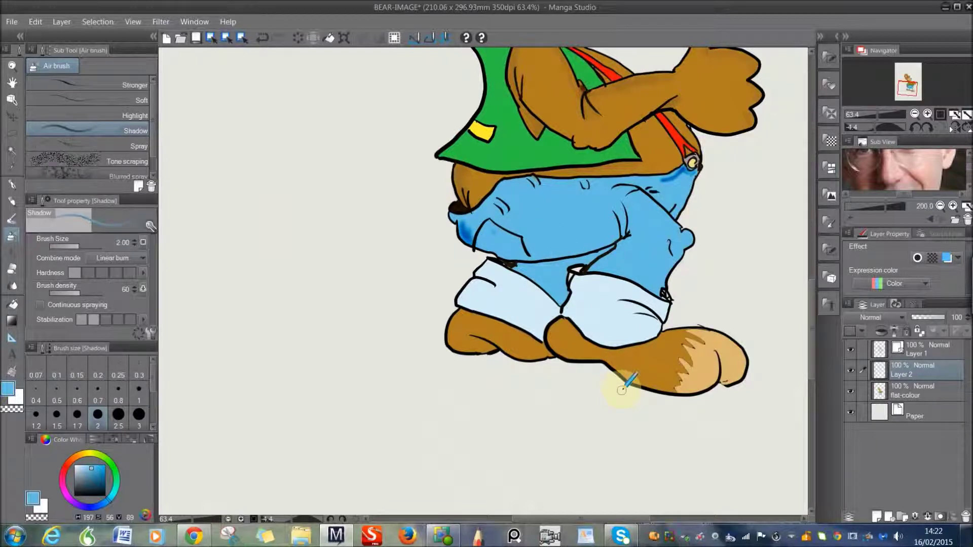
# Step: Paint blue shading along the trousers' waistband with the Dense watercolor brush at size 1.2
pyautogui.click(443, 535)
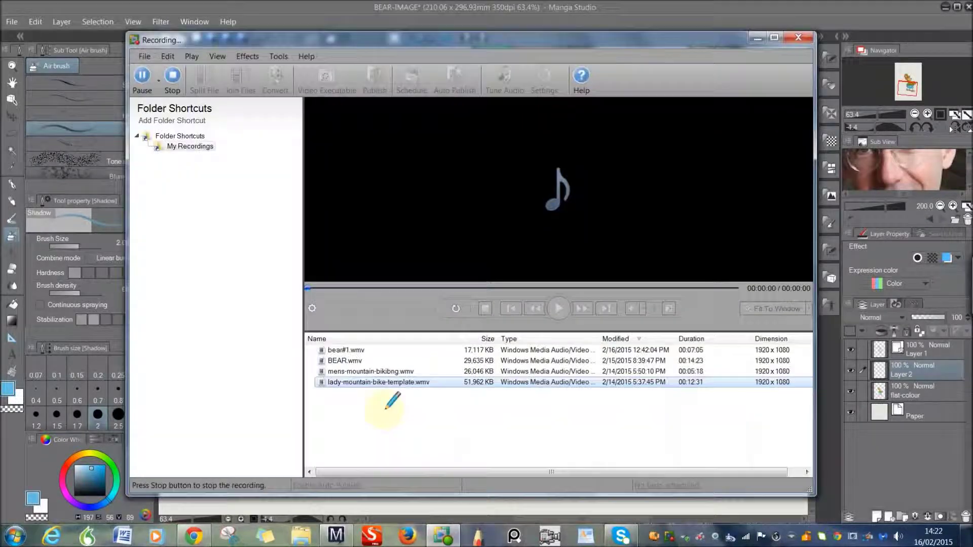
pyautogui.click(172, 76)
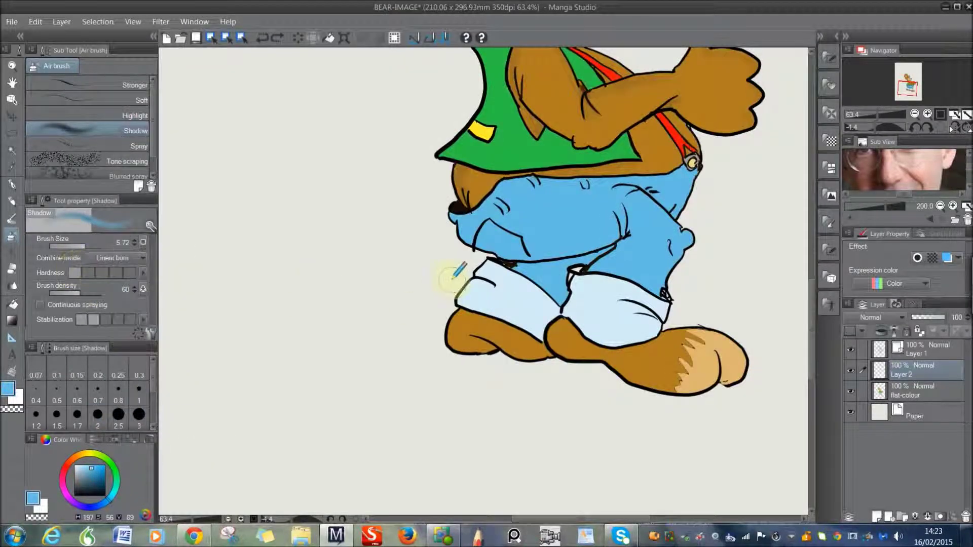
pyautogui.click(11, 217)
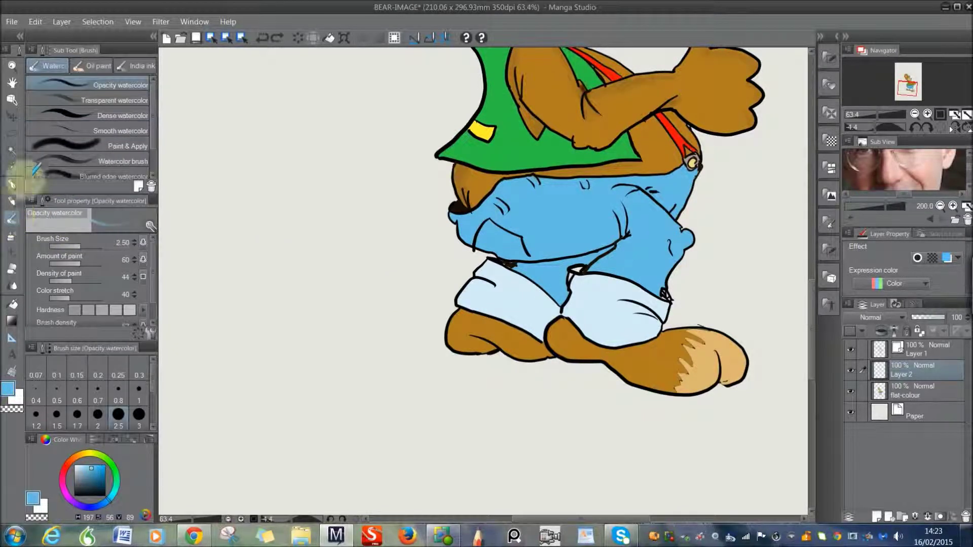
pyautogui.click(83, 112)
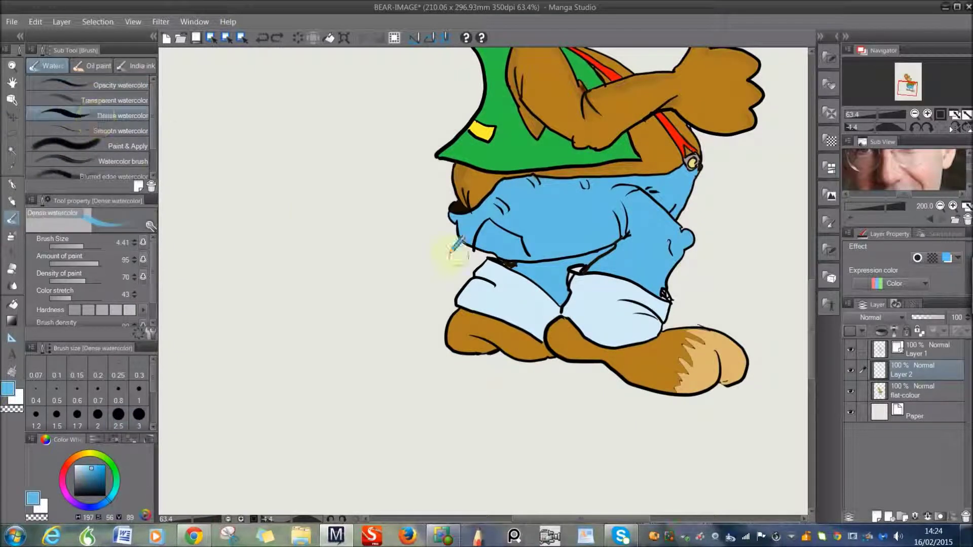
pyautogui.click(36, 414)
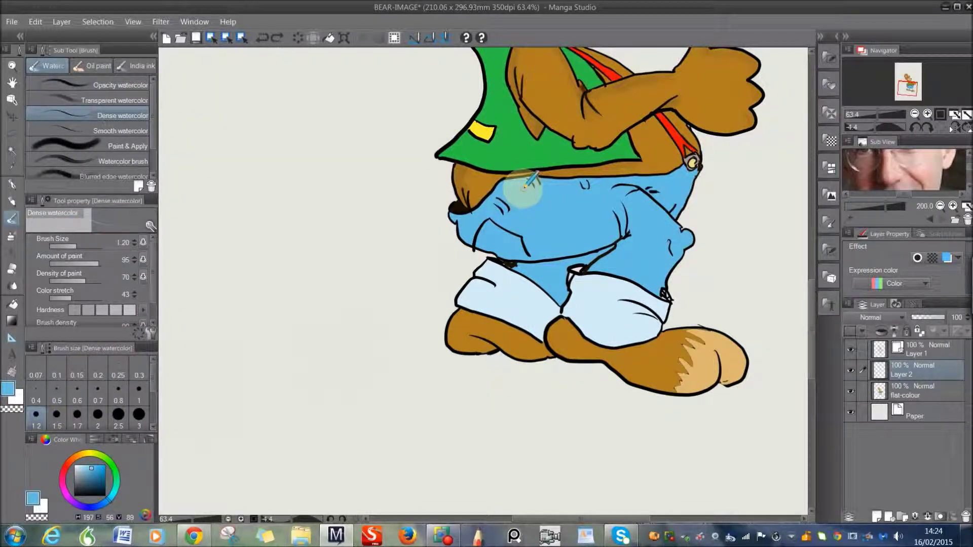
pyautogui.moveTo(529, 182)
pyautogui.mouseDown()
pyautogui.moveTo(504, 188)
pyautogui.moveTo(488, 207)
pyautogui.moveTo(486, 239)
pyautogui.mouseUp()
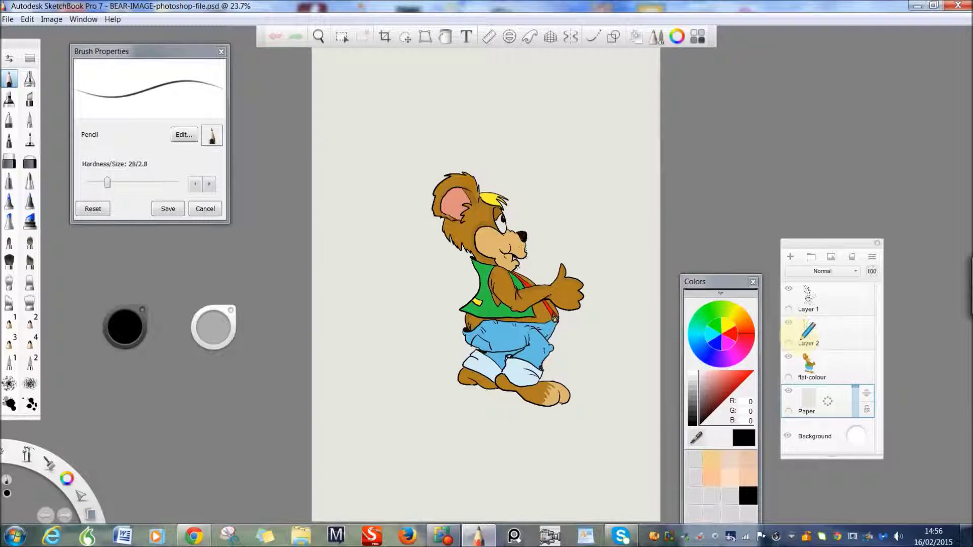
# Step: Select Layer 2, zoom in on the bear, and eyedrop its brown fur (RGB 155, 110, 31) into the Airbrush
pyautogui.click(809, 326)
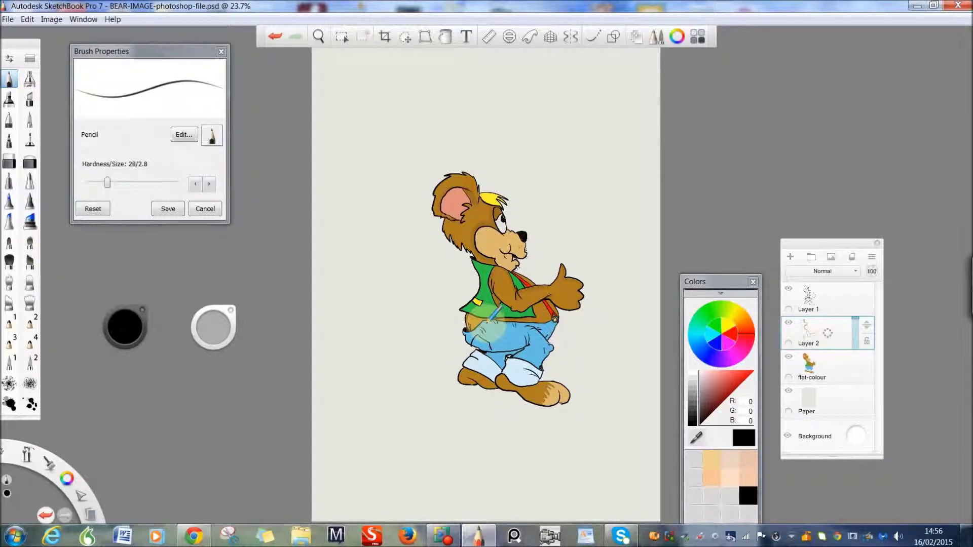
pyautogui.moveTo(314, 131); pyautogui.dragTo(423, 61)
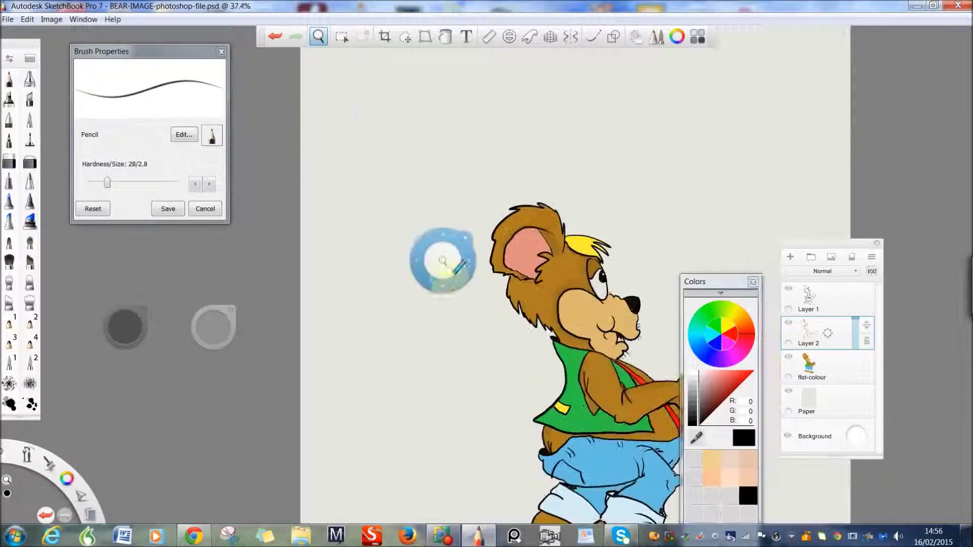
pyautogui.moveTo(450, 329); pyautogui.dragTo(299, 170)
pyautogui.moveTo(341, 310); pyautogui.dragTo(361, 348)
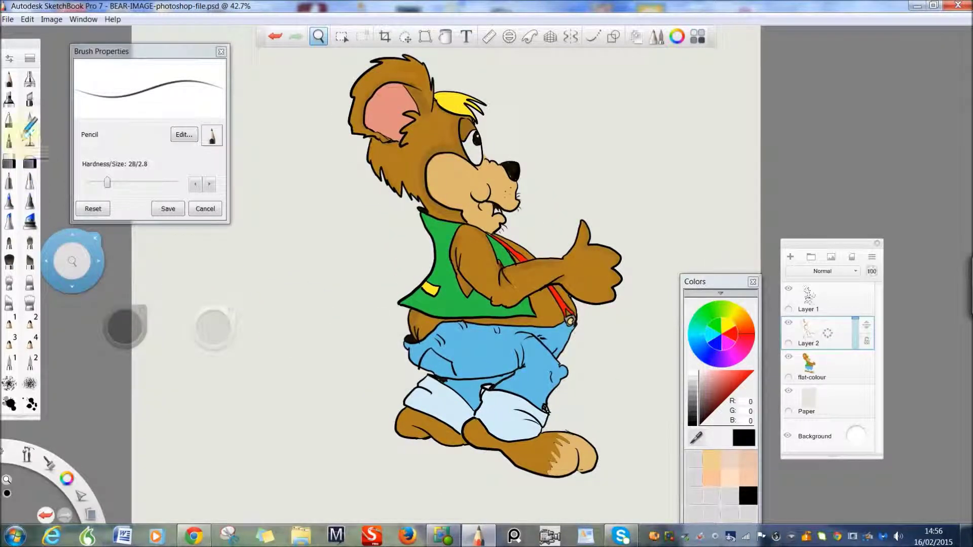
pyautogui.click(29, 78)
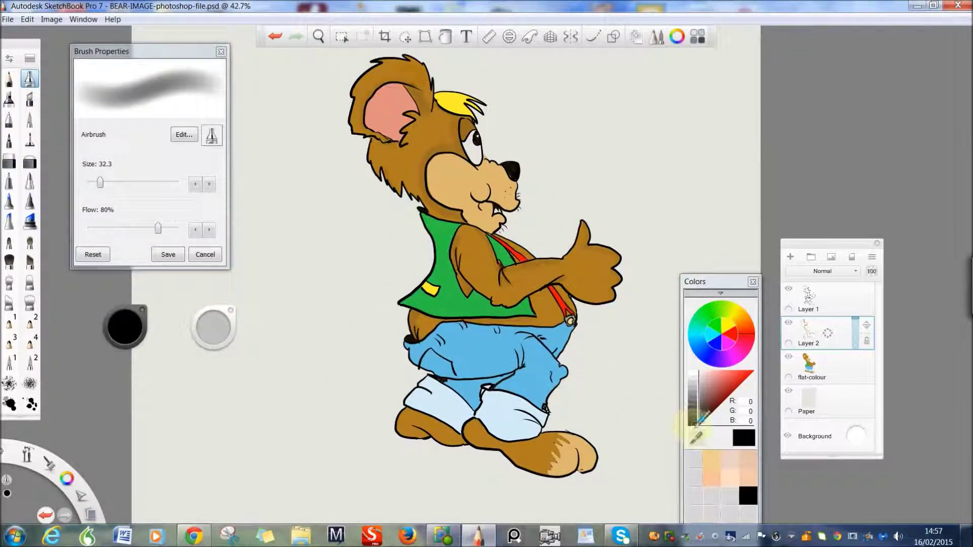
pyautogui.click(499, 279)
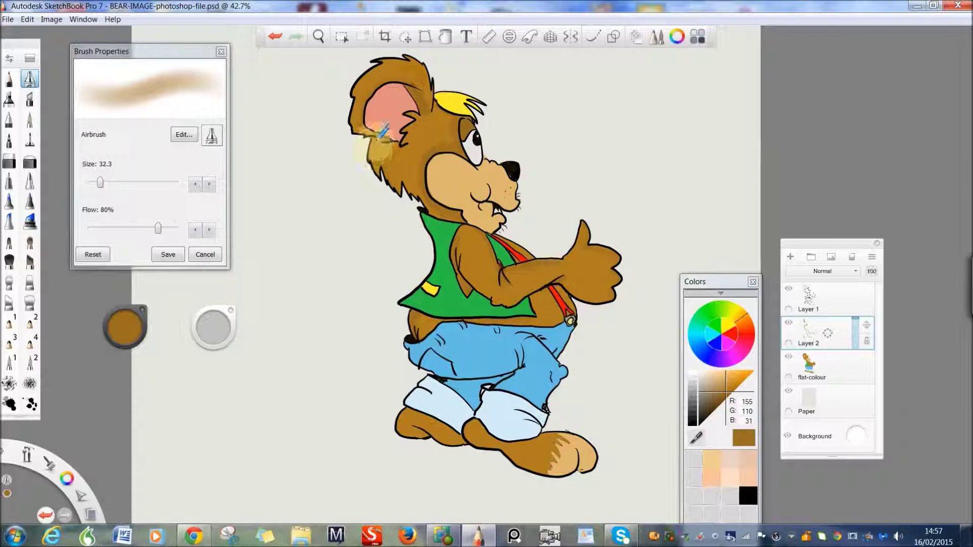
# Step: Shrink the brush to 23.6, darken the brown, and airbrush shading on the bear's upper arm
pyautogui.click(805, 334)
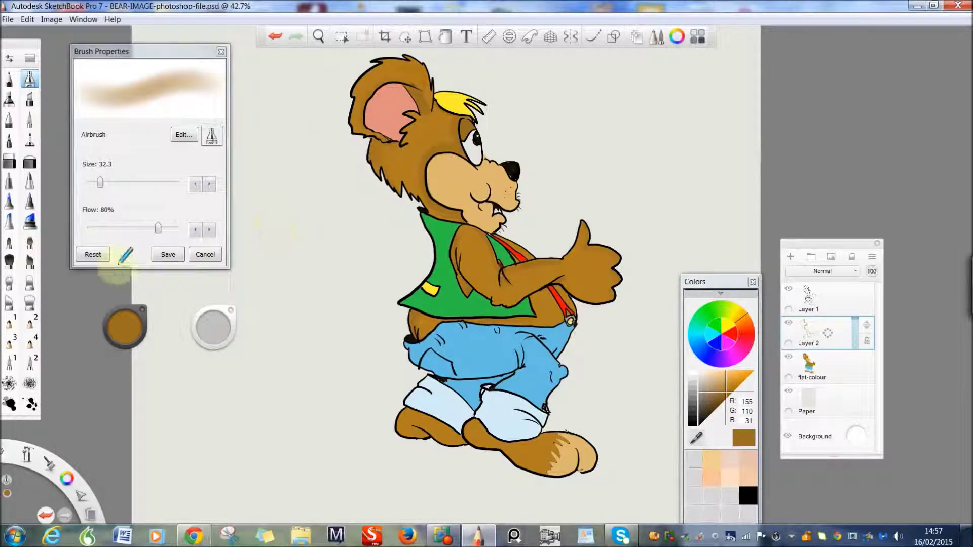
pyautogui.moveTo(213, 325); pyautogui.dragTo(210, 321)
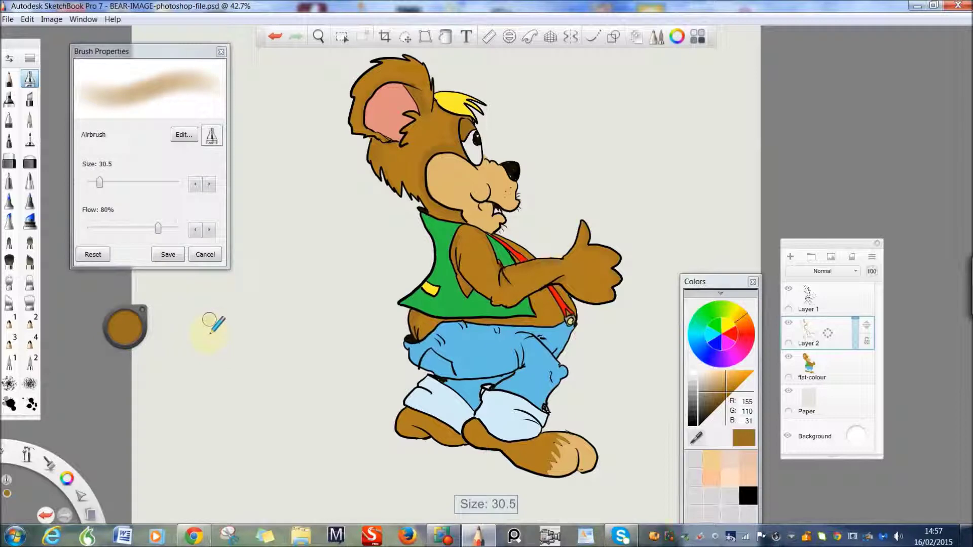
pyautogui.moveTo(213, 404); pyautogui.dragTo(213, 405)
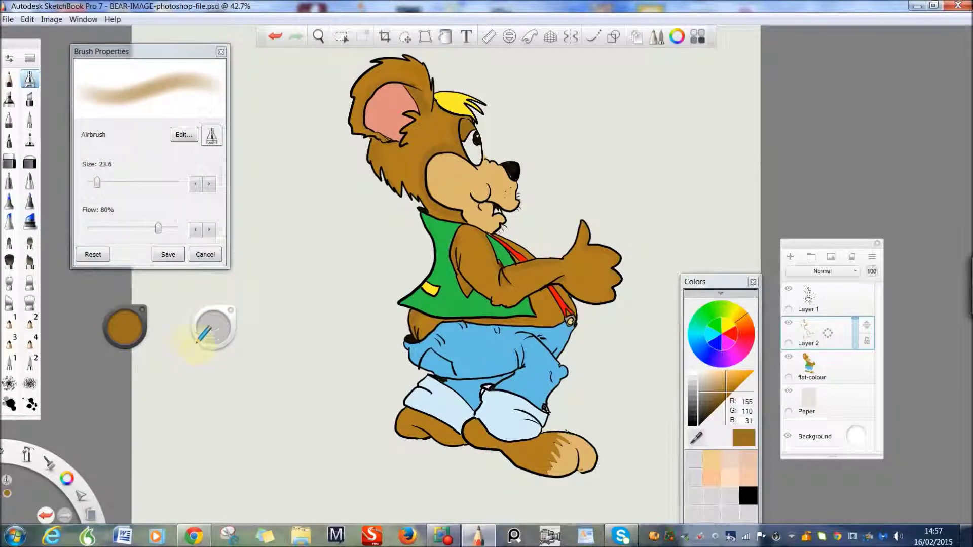
pyautogui.moveTo(125, 319); pyautogui.dragTo(132, 341)
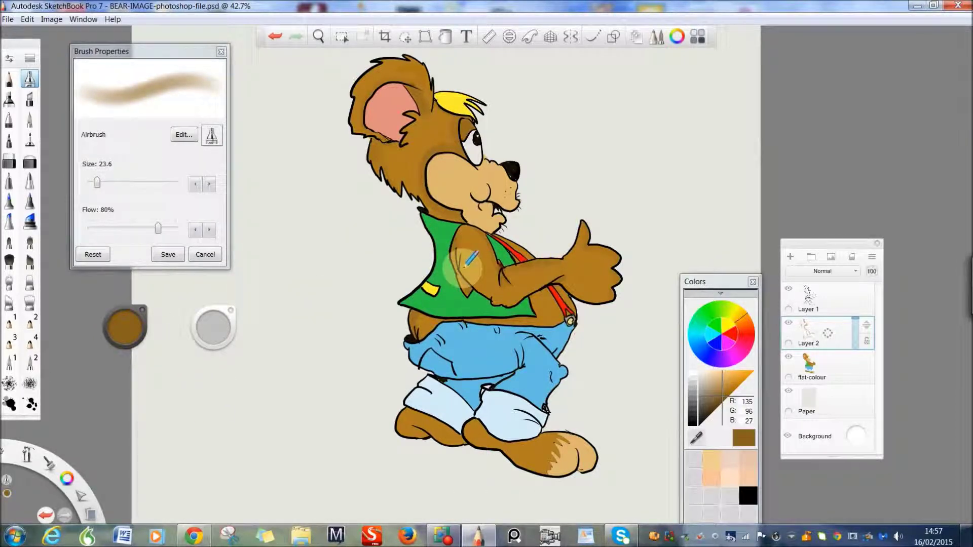
pyautogui.moveTo(472, 271)
pyautogui.mouseDown()
pyautogui.moveTo(462, 277)
pyautogui.moveTo(475, 287)
pyautogui.moveTo(498, 260)
pyautogui.mouseUp()
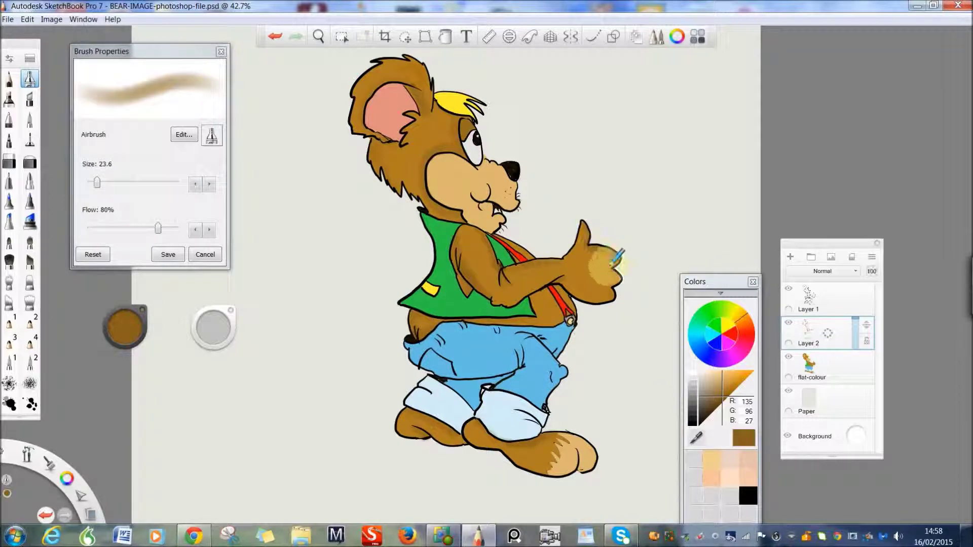
# Step: Sample the vest's green with the eyedropper and darken it
pyautogui.click(697, 437)
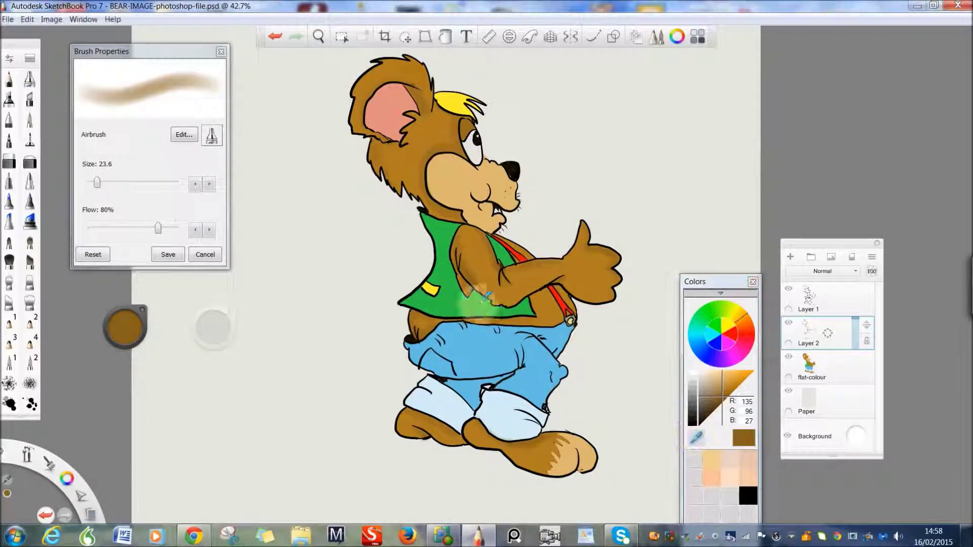
pyautogui.click(459, 300)
pyautogui.moveTo(124, 327); pyautogui.dragTo(124, 342)
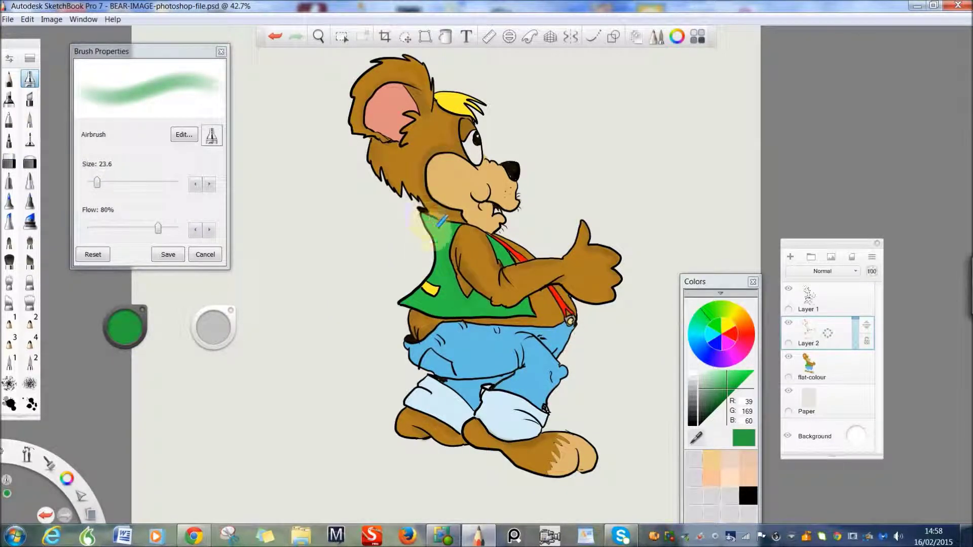
# Step: Airbrush darker green down the vest and its front edge, then sample the hair's yellow
pyautogui.moveTo(440, 239); pyautogui.dragTo(434, 272)
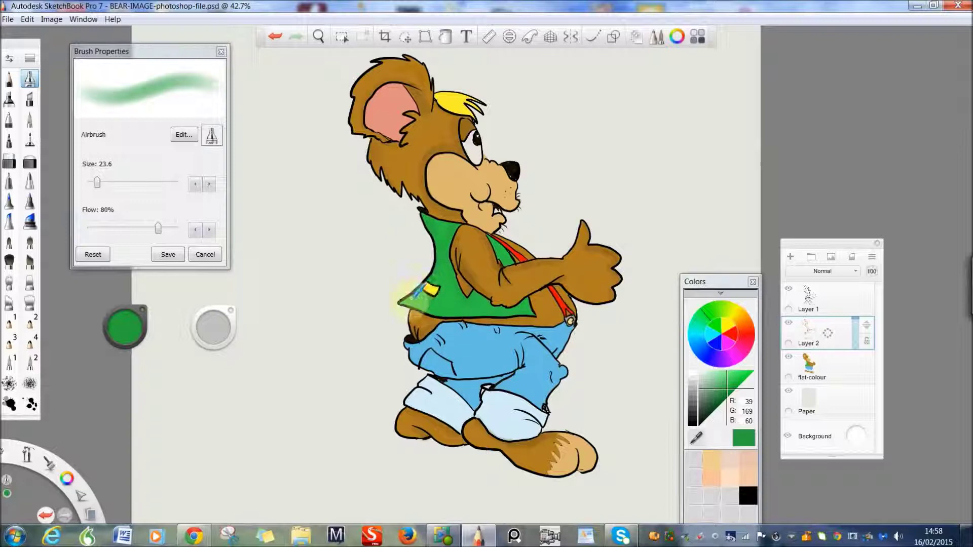
pyautogui.moveTo(492, 236)
pyautogui.mouseDown()
pyautogui.moveTo(529, 295)
pyautogui.moveTo(522, 306)
pyautogui.moveTo(479, 291)
pyautogui.mouseUp()
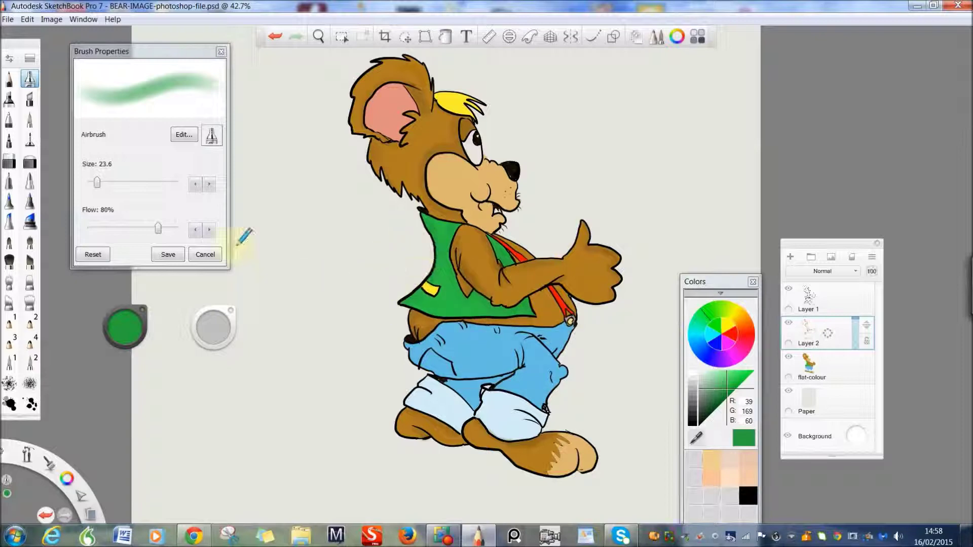
pyautogui.click(694, 440)
pyautogui.click(452, 106)
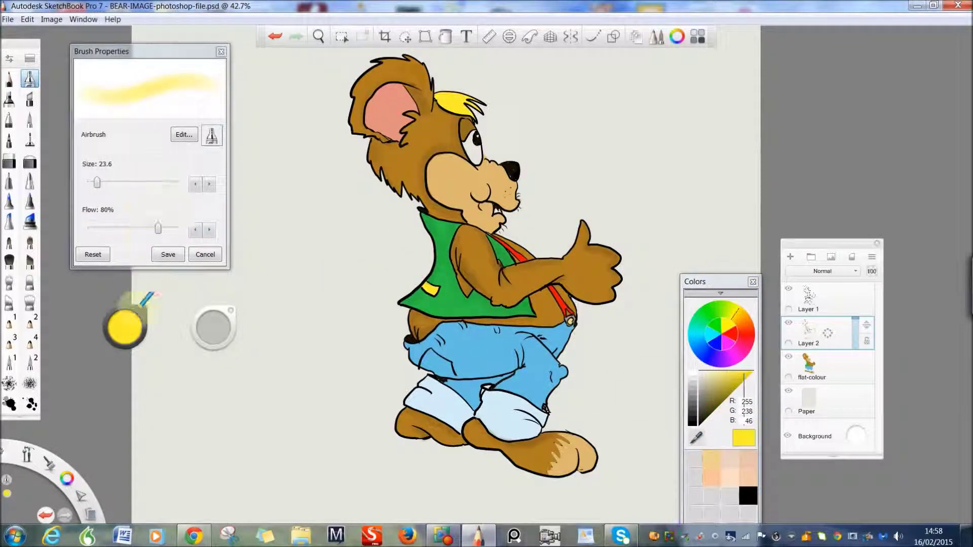
# Step: Sample the ear's pink, strengthen it to red-orange, and airbrush orange shading into the ear
pyautogui.moveTo(125, 333); pyautogui.dragTo(126, 347)
pyautogui.click(10, 79)
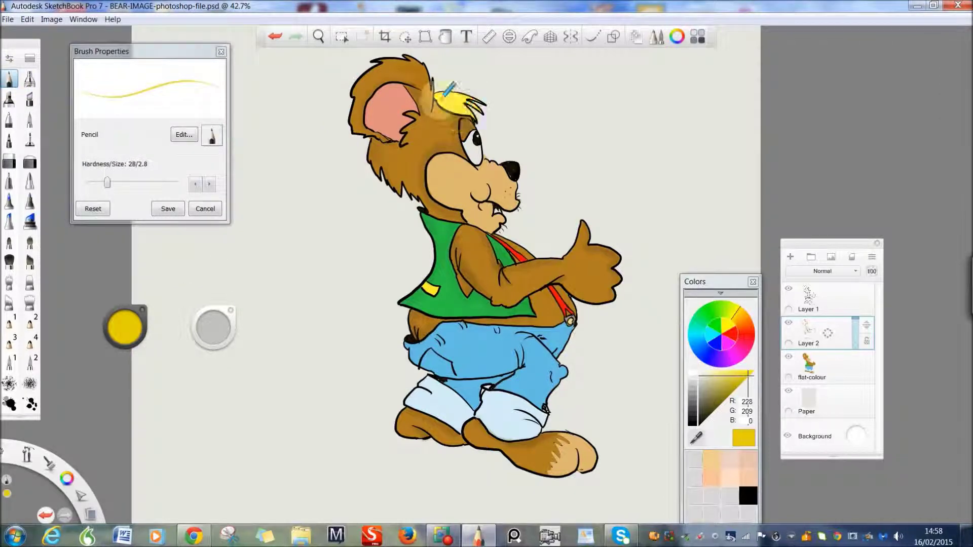
pyautogui.click(696, 438)
pyautogui.click(383, 119)
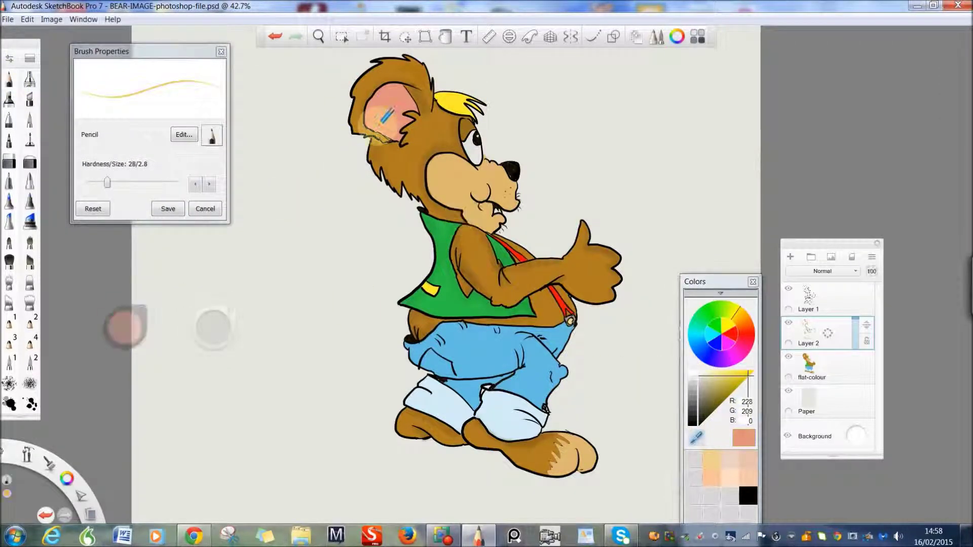
pyautogui.moveTo(128, 325); pyautogui.dragTo(124, 275)
pyautogui.click(30, 79)
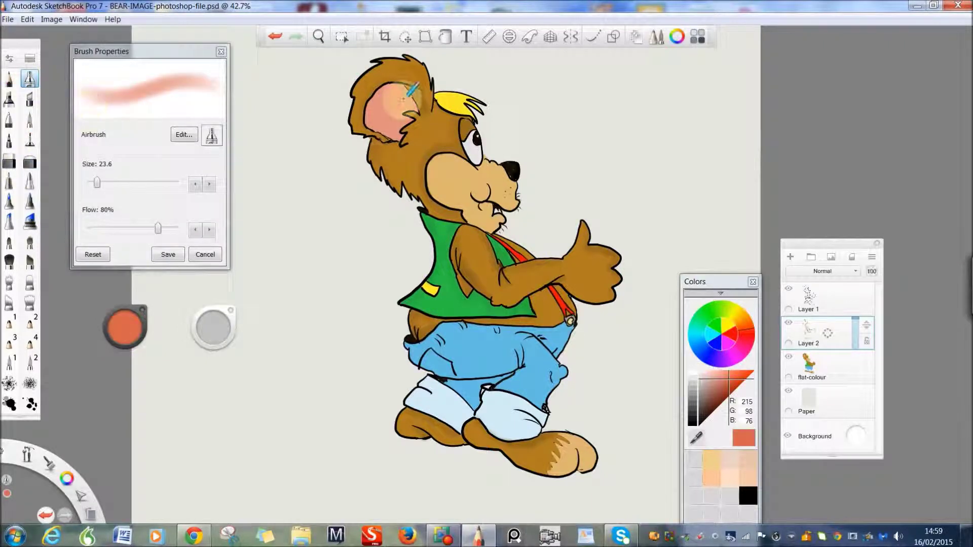
pyautogui.moveTo(421, 97)
pyautogui.mouseDown()
pyautogui.moveTo(395, 85)
pyautogui.moveTo(373, 104)
pyautogui.moveTo(402, 93)
pyautogui.moveTo(418, 107)
pyautogui.moveTo(394, 82)
pyautogui.moveTo(410, 106)
pyautogui.moveTo(401, 135)
pyautogui.moveTo(384, 110)
pyautogui.mouseUp()
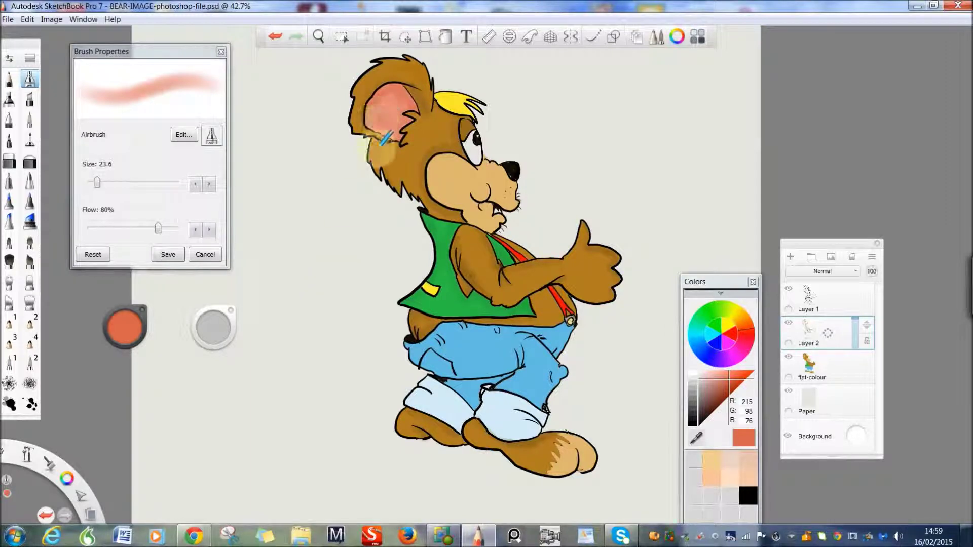
# Step: Sample the muzzle tan, darken it slightly, and airbrush lighter tan around the nose and cheek
pyautogui.click(697, 438)
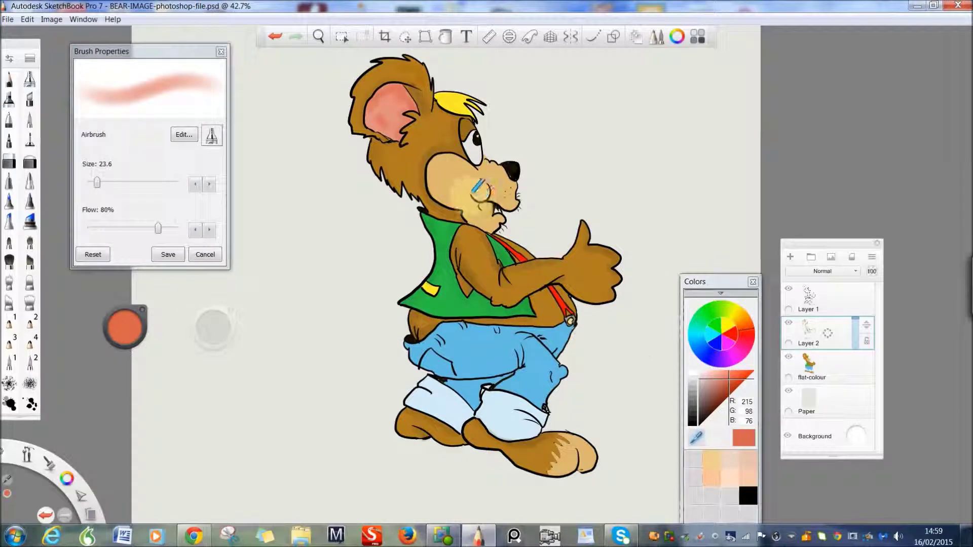
pyautogui.click(469, 198)
pyautogui.moveTo(124, 313); pyautogui.dragTo(125, 334)
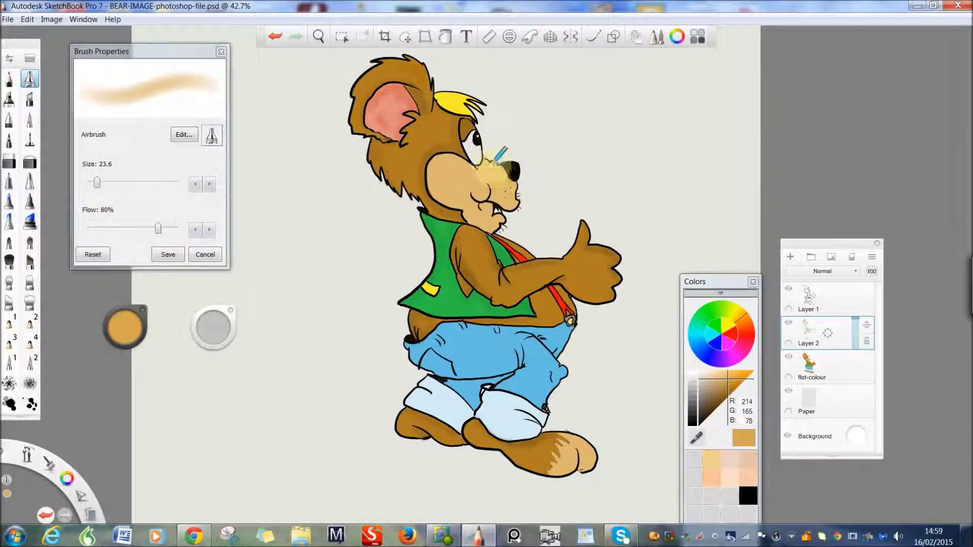
pyautogui.moveTo(500, 165)
pyautogui.mouseDown()
pyautogui.moveTo(520, 202)
pyautogui.moveTo(479, 191)
pyautogui.moveTo(519, 197)
pyautogui.moveTo(481, 216)
pyautogui.moveTo(492, 202)
pyautogui.moveTo(504, 217)
pyautogui.moveTo(492, 227)
pyautogui.moveTo(464, 174)
pyautogui.moveTo(476, 168)
pyautogui.moveTo(450, 155)
pyautogui.mouseUp()
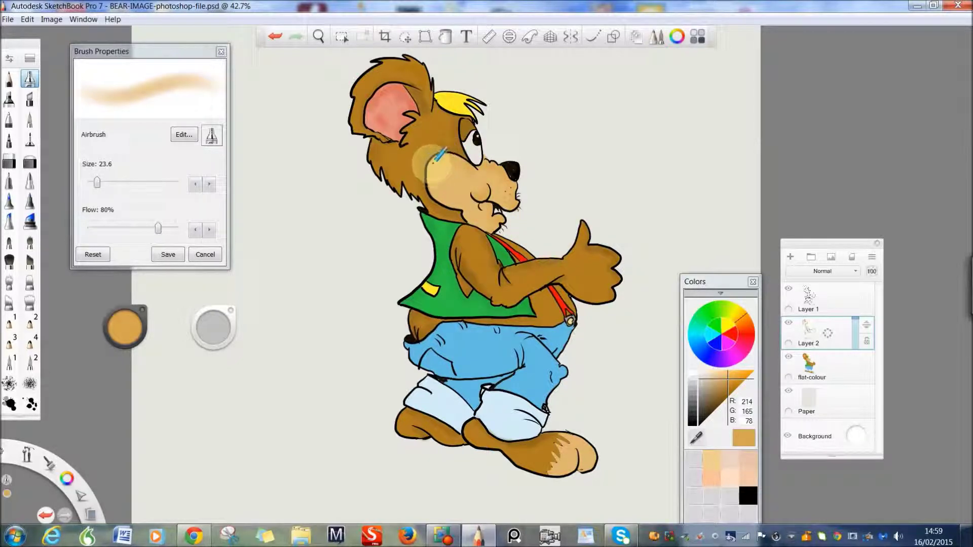
pyautogui.moveTo(435, 180)
pyautogui.mouseDown()
pyautogui.moveTo(428, 170)
pyautogui.moveTo(431, 198)
pyautogui.moveTo(446, 157)
pyautogui.moveTo(471, 163)
pyautogui.moveTo(475, 201)
pyautogui.moveTo(472, 193)
pyautogui.moveTo(462, 213)
pyautogui.mouseUp()
# Step: Pick white for the cheek highlight and zoom in on the bear's head
pyautogui.click(692, 376)
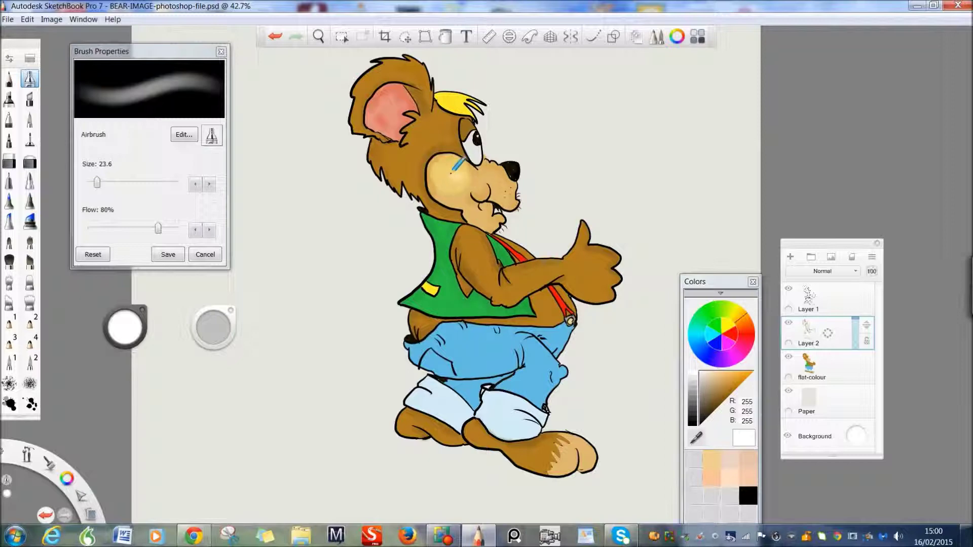
pyautogui.click(318, 36)
pyautogui.moveTo(326, 61); pyautogui.dragTo(611, 332)
# Step: Sample the jeans blue, lighten it to pale blue, and airbrush it over the eye
pyautogui.click(696, 437)
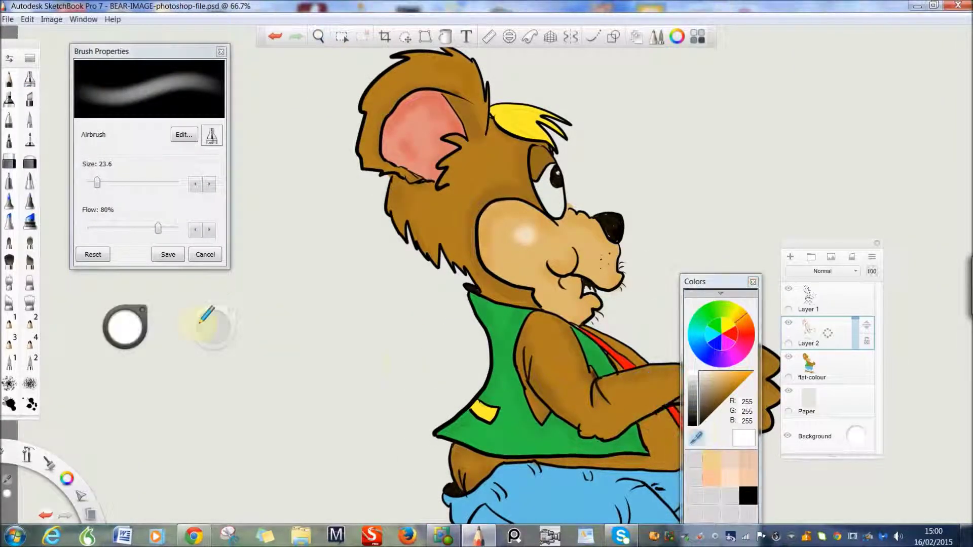
pyautogui.keyDown('alt'); pyautogui.click(532, 473); pyautogui.keyUp('alt')
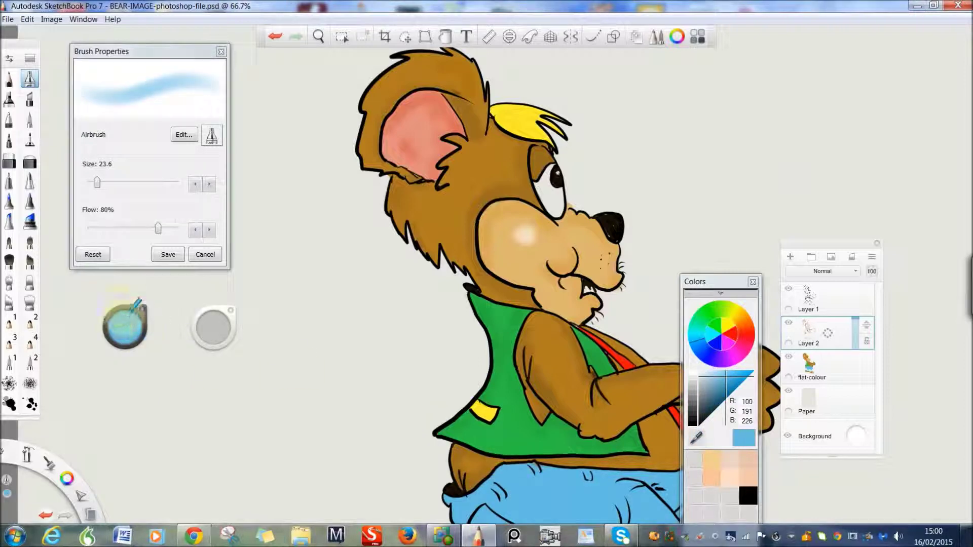
pyautogui.moveTo(136, 319)
pyautogui.mouseDown()
pyautogui.moveTo(131, 294)
pyautogui.moveTo(129, 309)
pyautogui.mouseUp()
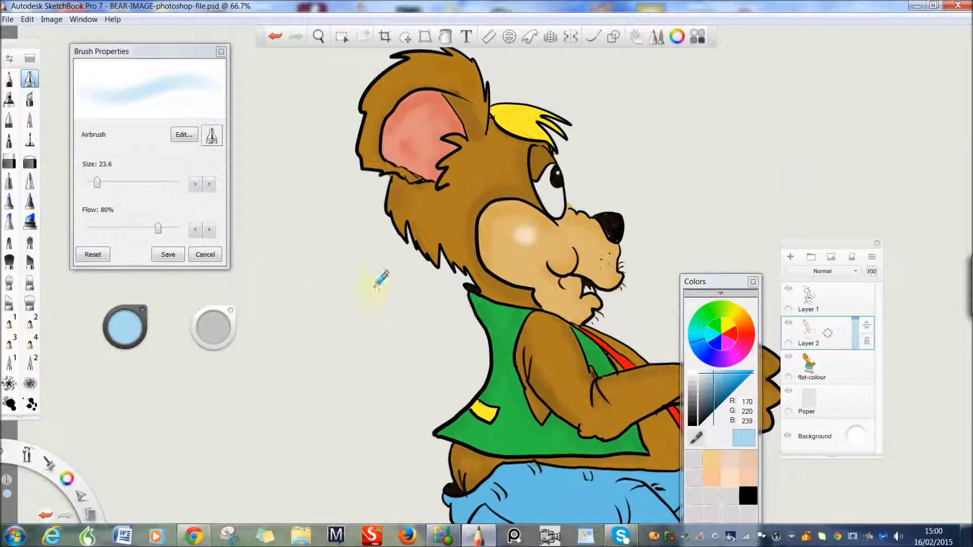
pyautogui.moveTo(539, 178)
pyautogui.mouseDown()
pyautogui.moveTo(556, 167)
pyautogui.moveTo(541, 178)
pyautogui.moveTo(554, 216)
pyautogui.mouseUp()
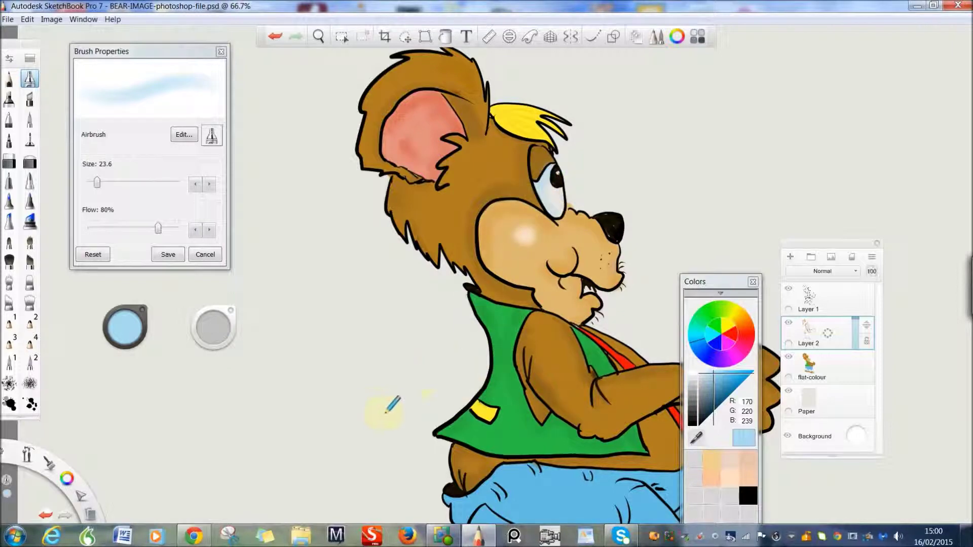
# Step: Sample the jeans blue, shrink the airbrush, and airbrush a lighter patch along the pocket edge
pyautogui.moveTo(341, 337); pyautogui.dragTo(283, 109)
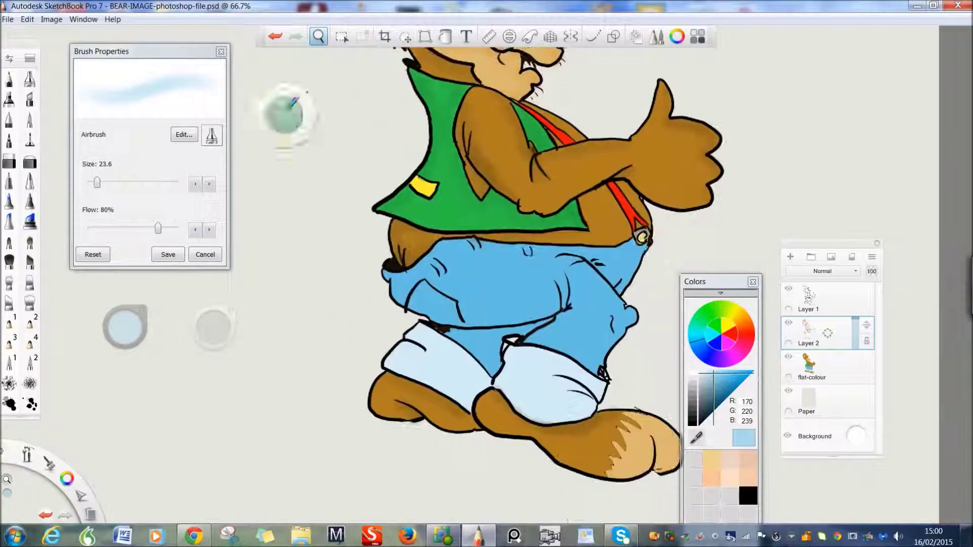
pyautogui.click(697, 437)
pyautogui.click(592, 330)
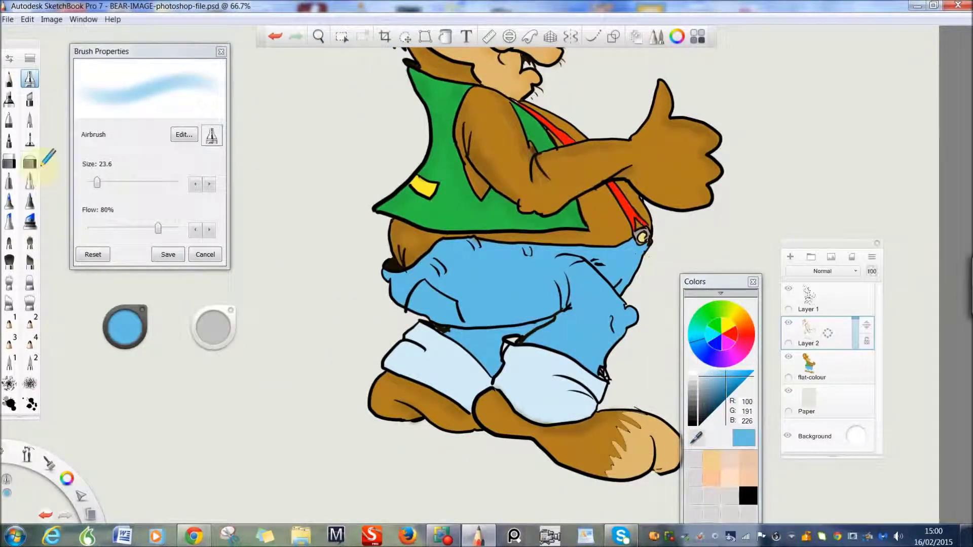
pyautogui.moveTo(197, 314); pyautogui.dragTo(211, 326)
pyautogui.moveTo(124, 327); pyautogui.dragTo(126, 316)
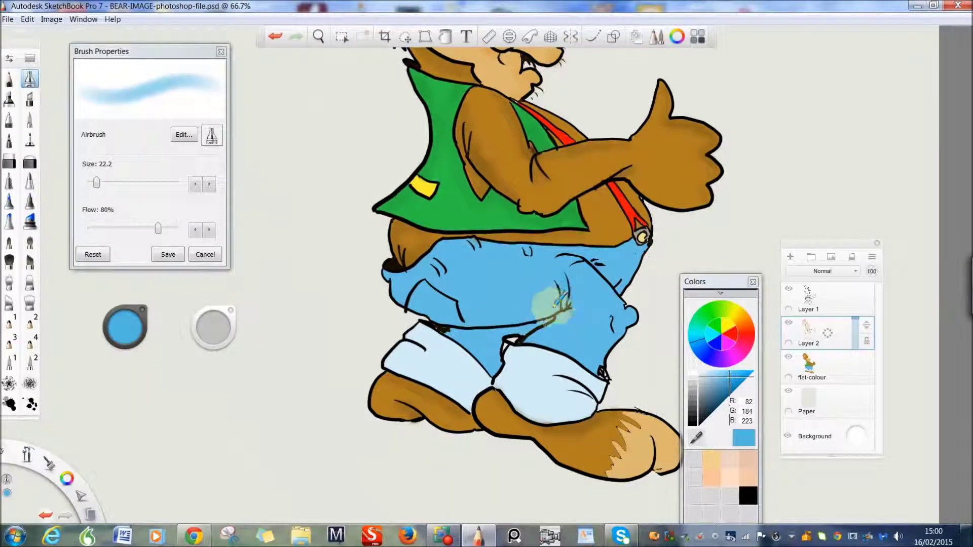
pyautogui.moveTo(213, 327); pyautogui.dragTo(213, 342)
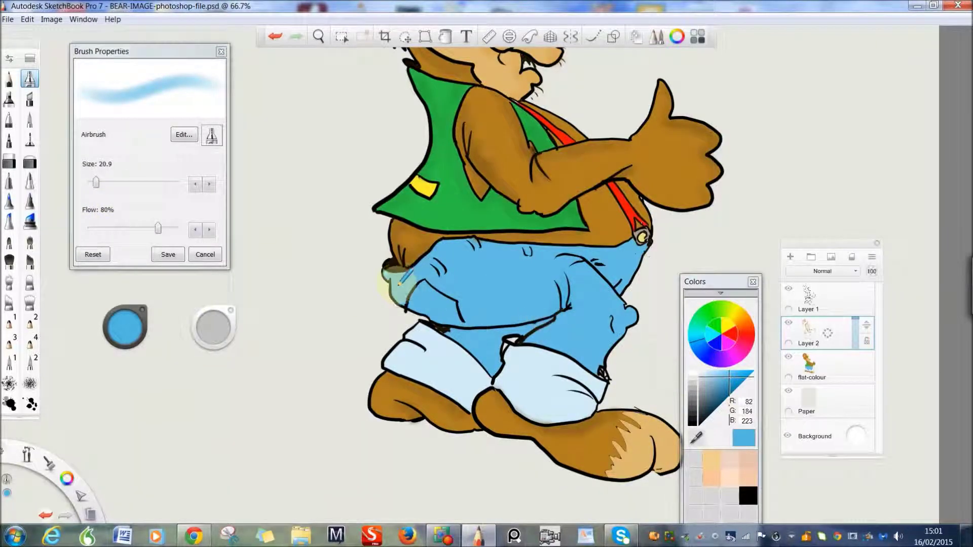
pyautogui.moveTo(402, 295); pyautogui.dragTo(396, 271)
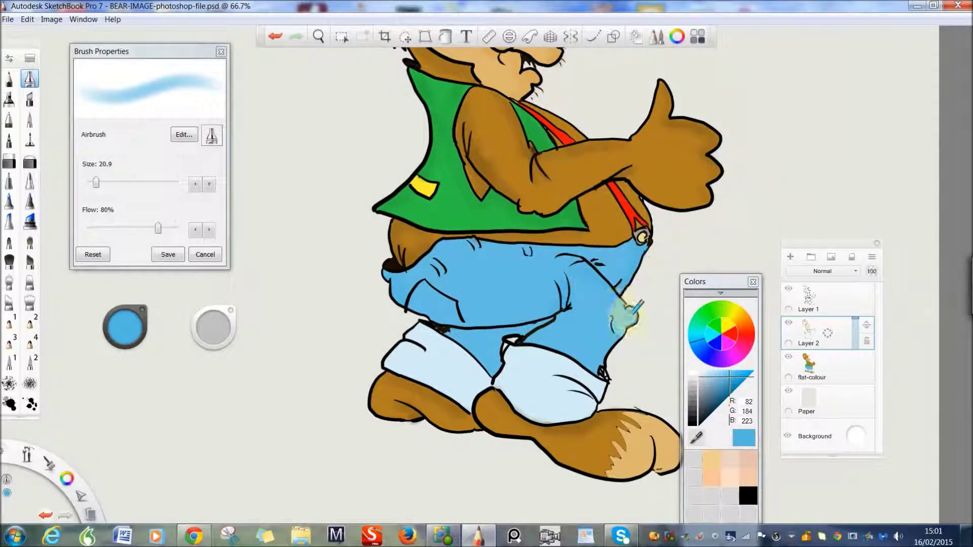
pyautogui.click(29, 120)
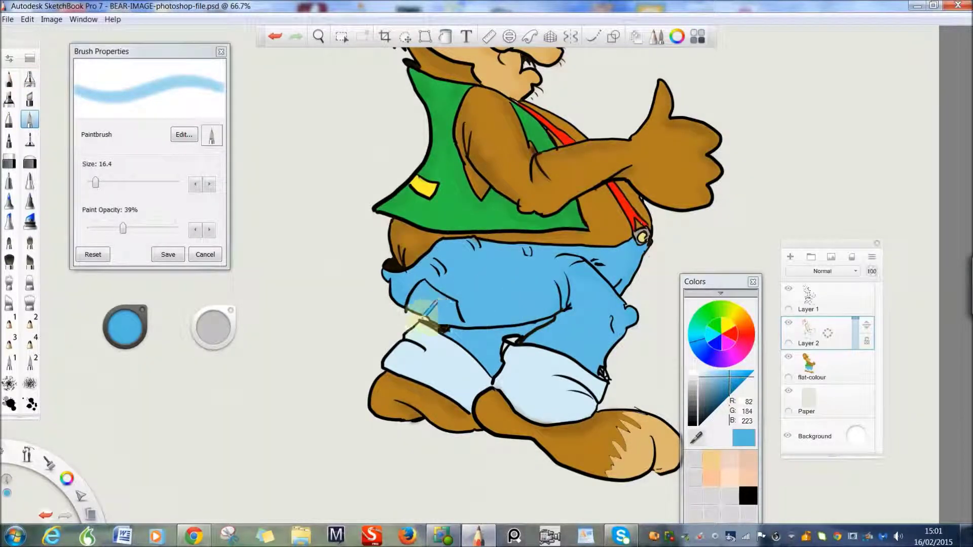
# Step: Darken the blue and paint shading along the jeans' left edge, thigh crease and folds
pyautogui.moveTo(124, 327); pyautogui.dragTo(126, 339)
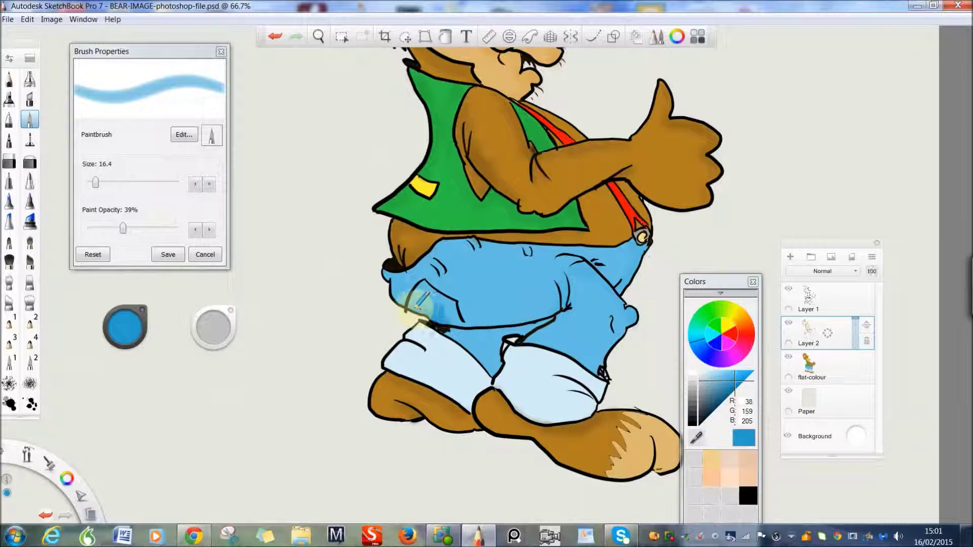
pyautogui.moveTo(415, 307)
pyautogui.mouseDown()
pyautogui.moveTo(393, 269)
pyautogui.moveTo(402, 295)
pyautogui.mouseUp()
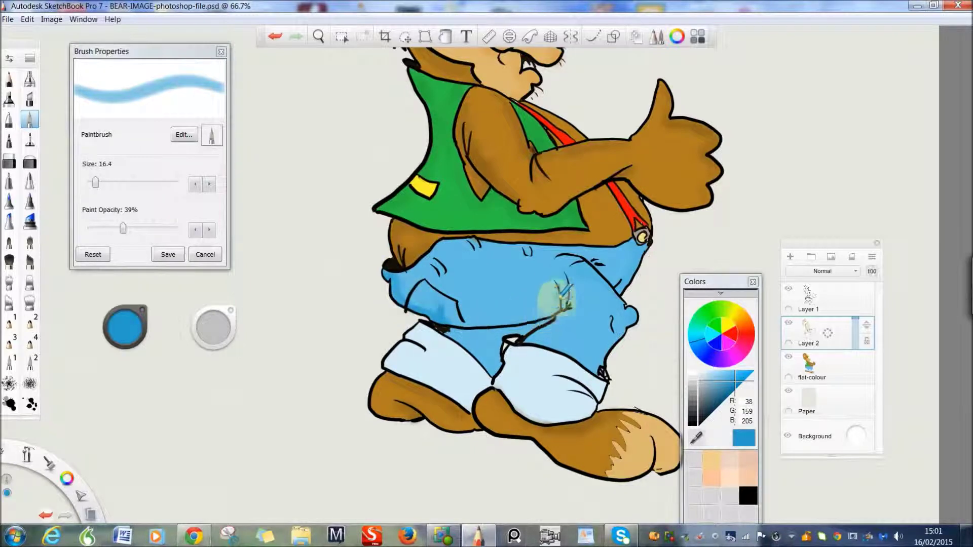
pyautogui.moveTo(556, 300)
pyautogui.mouseDown()
pyautogui.moveTo(569, 294)
pyautogui.moveTo(477, 326)
pyautogui.moveTo(534, 319)
pyautogui.moveTo(522, 331)
pyautogui.moveTo(469, 324)
pyautogui.moveTo(490, 339)
pyautogui.moveTo(494, 368)
pyautogui.moveTo(445, 326)
pyautogui.moveTo(504, 314)
pyautogui.mouseUp()
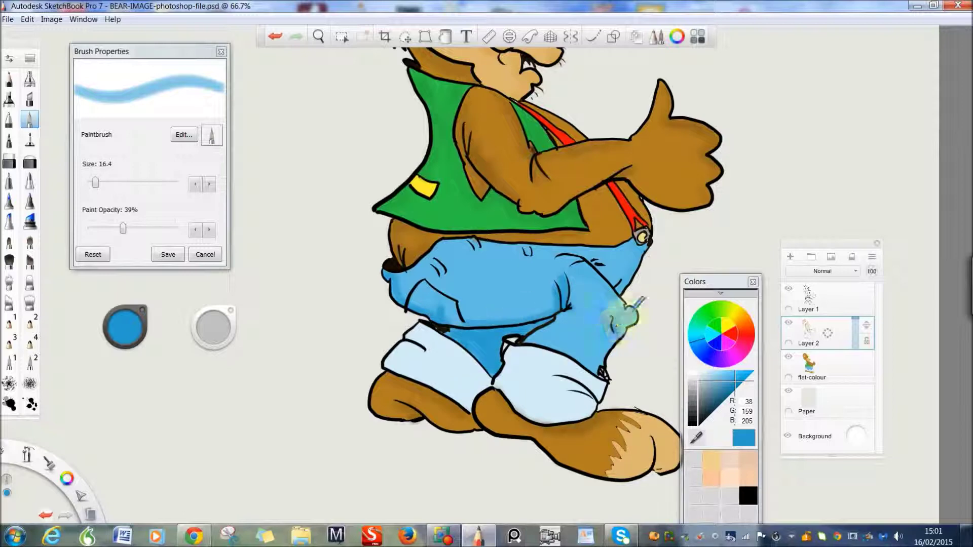
pyautogui.moveTo(618, 308); pyautogui.dragTo(594, 273)
pyautogui.moveTo(616, 331)
pyautogui.mouseDown()
pyautogui.moveTo(600, 369)
pyautogui.moveTo(588, 362)
pyautogui.mouseUp()
# Step: Sample the pale cuff blue, darken it slightly, and shade the cuff area
pyautogui.click(696, 438)
pyautogui.click(550, 377)
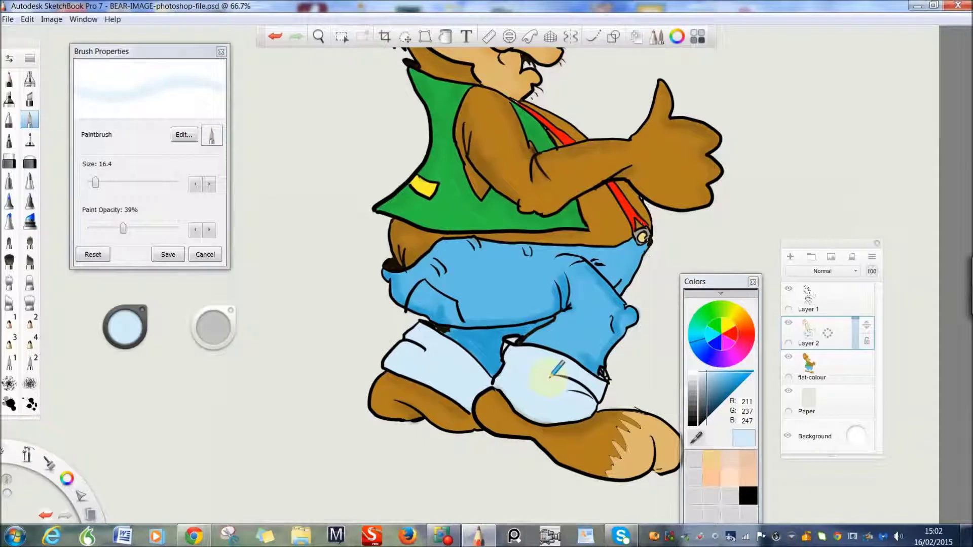
pyautogui.moveTo(126, 326); pyautogui.dragTo(127, 333)
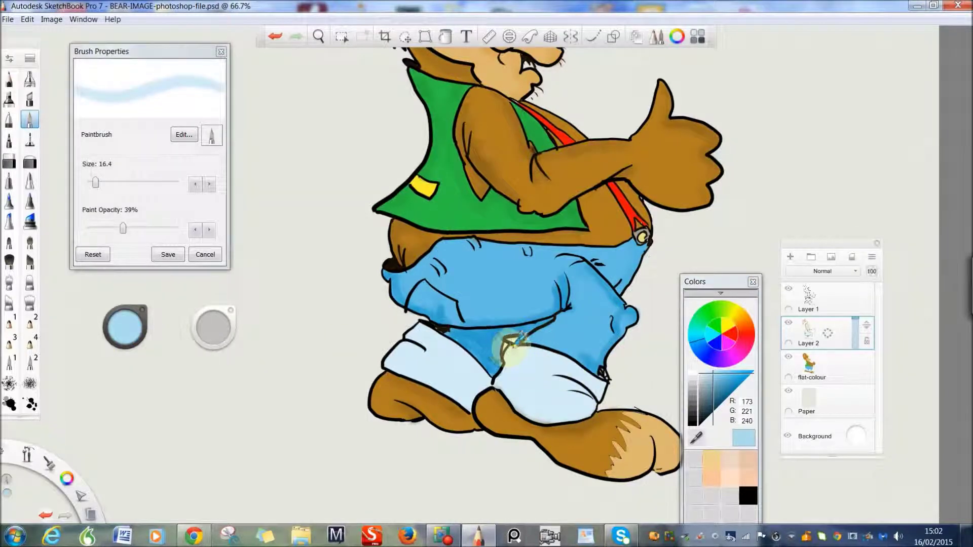
pyautogui.moveTo(504, 376)
pyautogui.mouseDown()
pyautogui.moveTo(556, 387)
pyautogui.moveTo(598, 375)
pyautogui.moveTo(603, 384)
pyautogui.moveTo(585, 390)
pyautogui.moveTo(595, 409)
pyautogui.moveTo(492, 381)
pyautogui.moveTo(472, 401)
pyautogui.moveTo(479, 371)
pyautogui.moveTo(417, 332)
pyautogui.mouseUp()
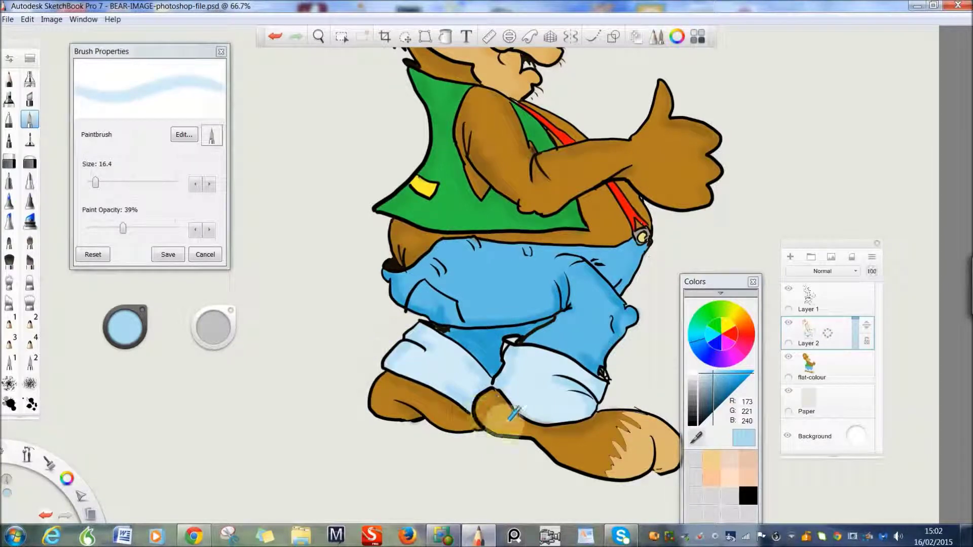
# Step: Pick pure red (255,0,0) with a smaller paintbrush for the tongue, then set a 5.1 Hard Eraser
pyautogui.click(318, 36)
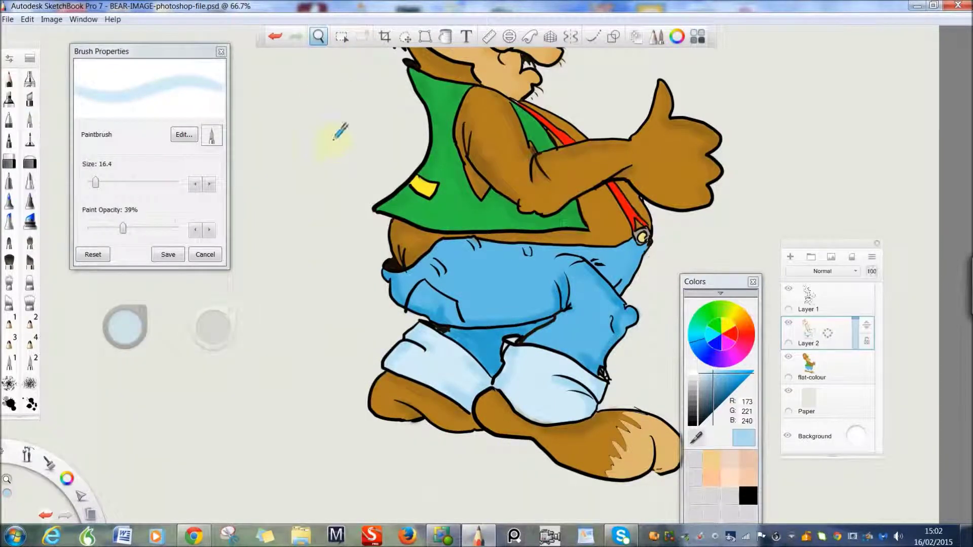
pyautogui.moveTo(336, 135); pyautogui.dragTo(329, 271)
pyautogui.click(750, 334)
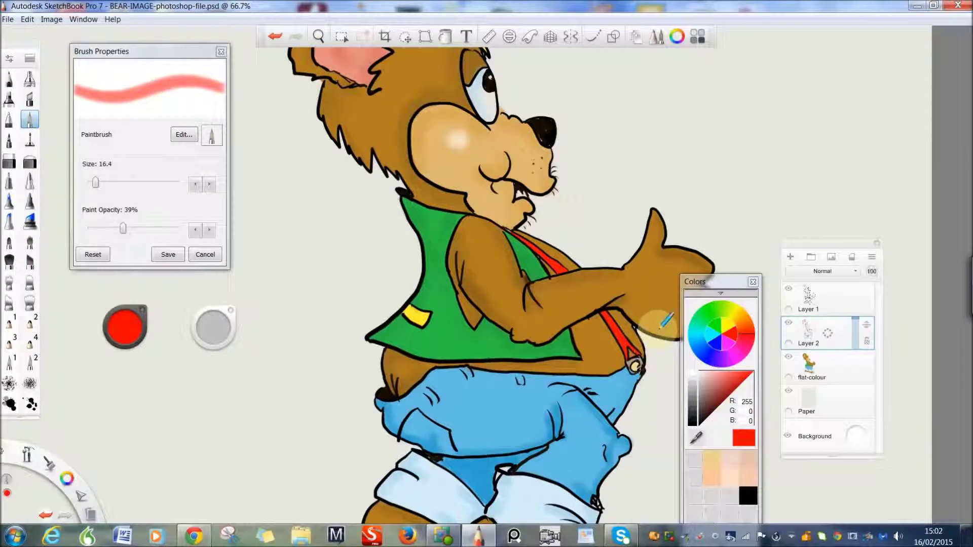
pyautogui.click(29, 120)
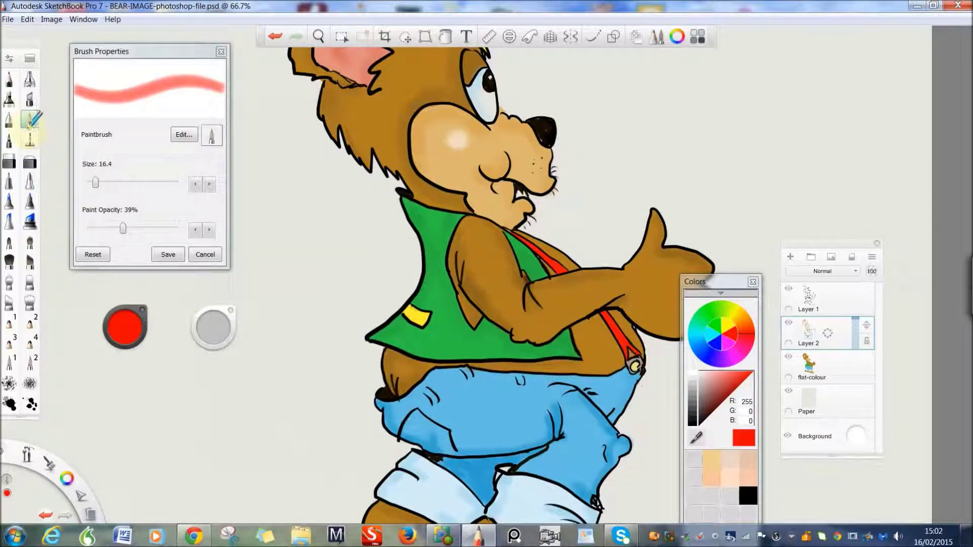
pyautogui.moveTo(213, 326); pyautogui.dragTo(180, 331)
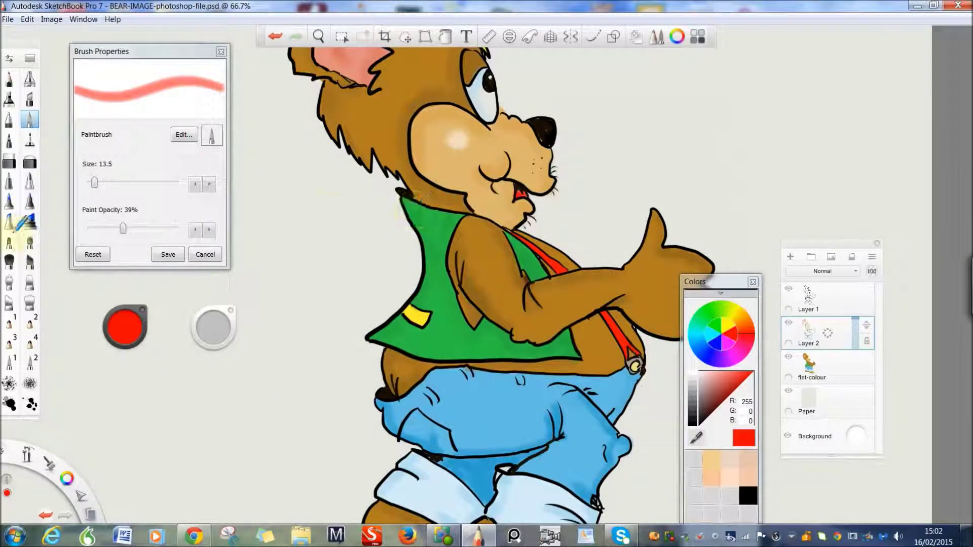
pyautogui.click(10, 162)
pyautogui.moveTo(97, 180); pyautogui.dragTo(94, 181)
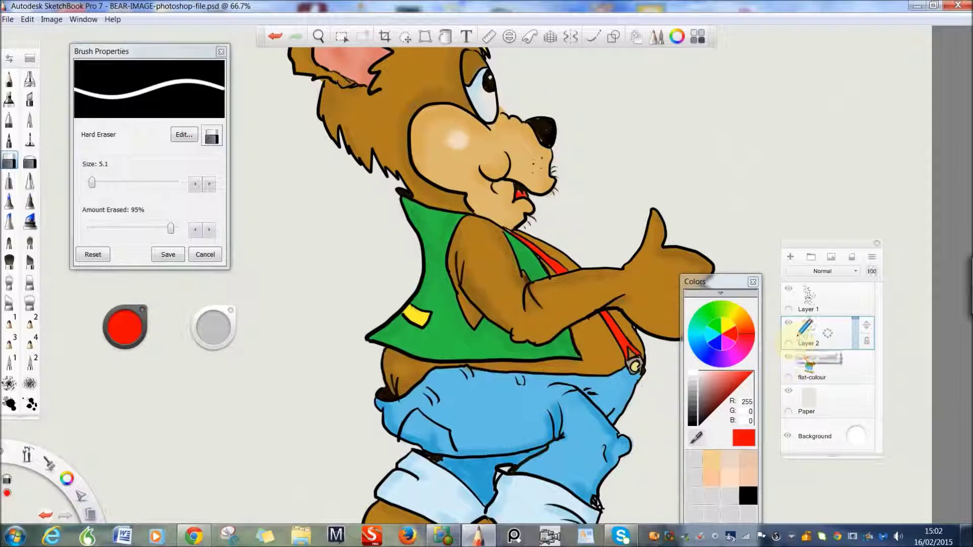
# Step: On the flat-colour layer, fade patches of the green vest with the 27% Soft Eraser, then reselect Layer 1
pyautogui.click(800, 359)
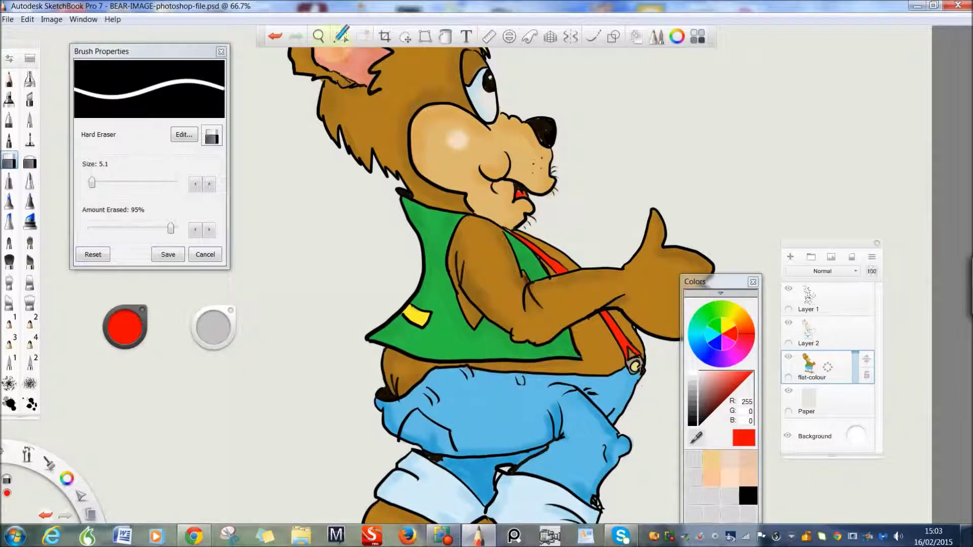
pyautogui.click(318, 37)
pyautogui.moveTo(331, 100); pyautogui.dragTo(343, 273)
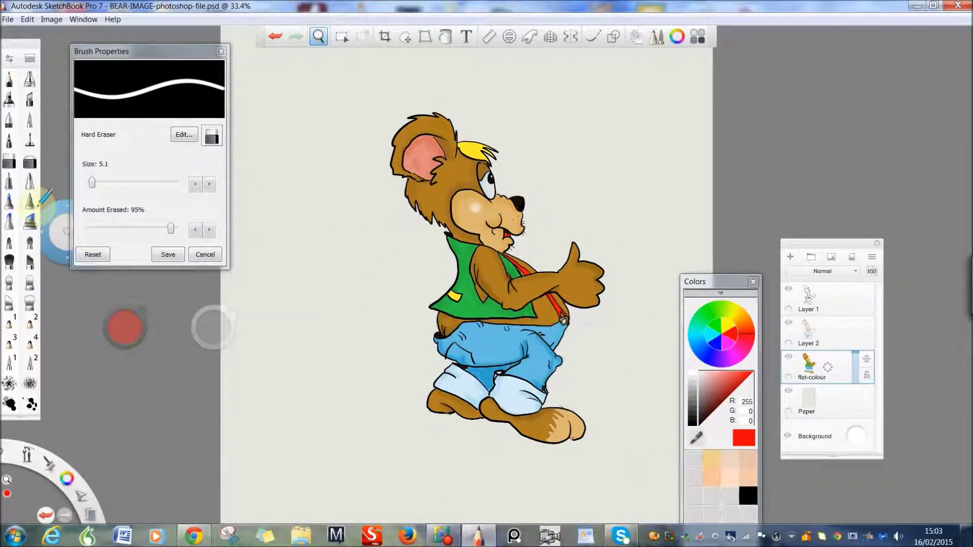
pyautogui.click(30, 161)
pyautogui.moveTo(465, 249)
pyautogui.mouseDown()
pyautogui.moveTo(474, 284)
pyautogui.moveTo(498, 276)
pyautogui.moveTo(487, 264)
pyautogui.moveTo(489, 276)
pyautogui.moveTo(484, 269)
pyautogui.moveTo(507, 278)
pyautogui.mouseUp()
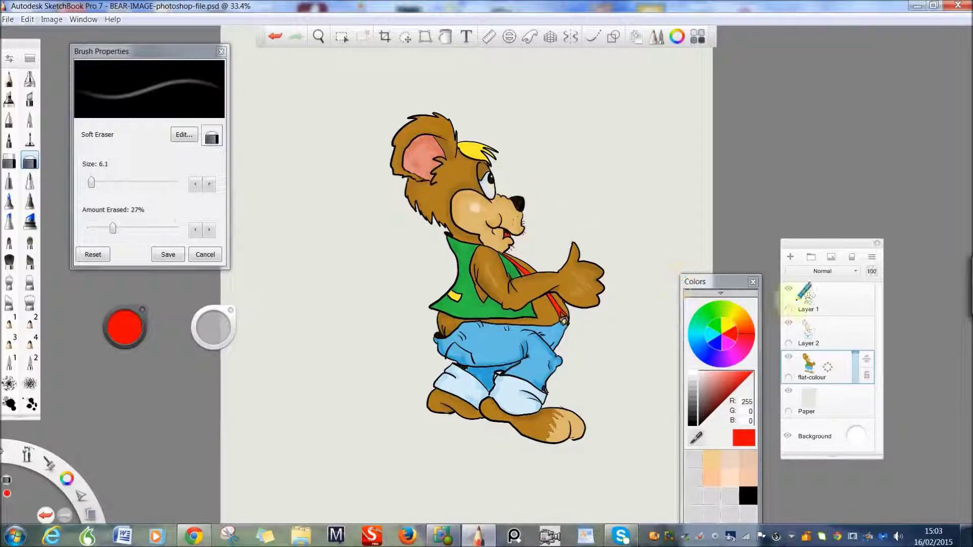
pyautogui.click(809, 297)
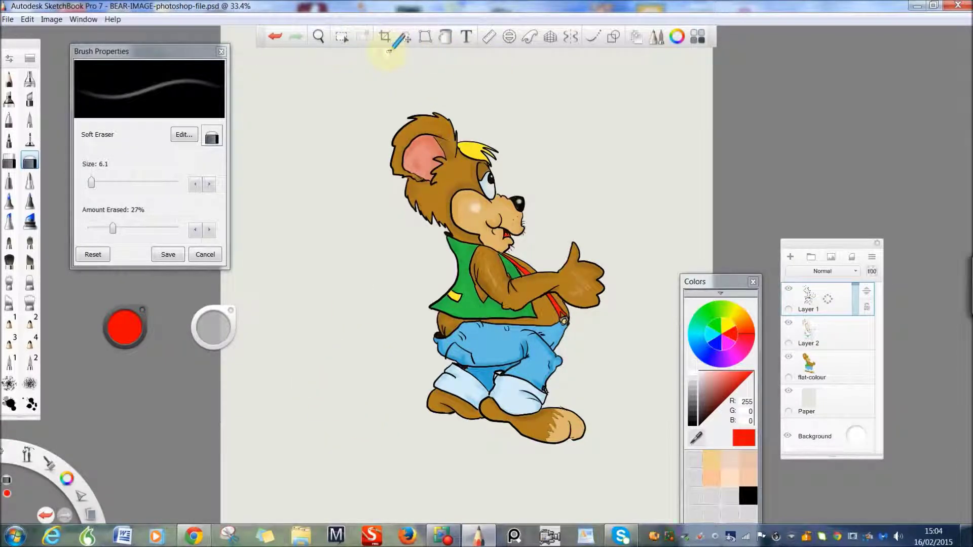
pyautogui.click(406, 38)
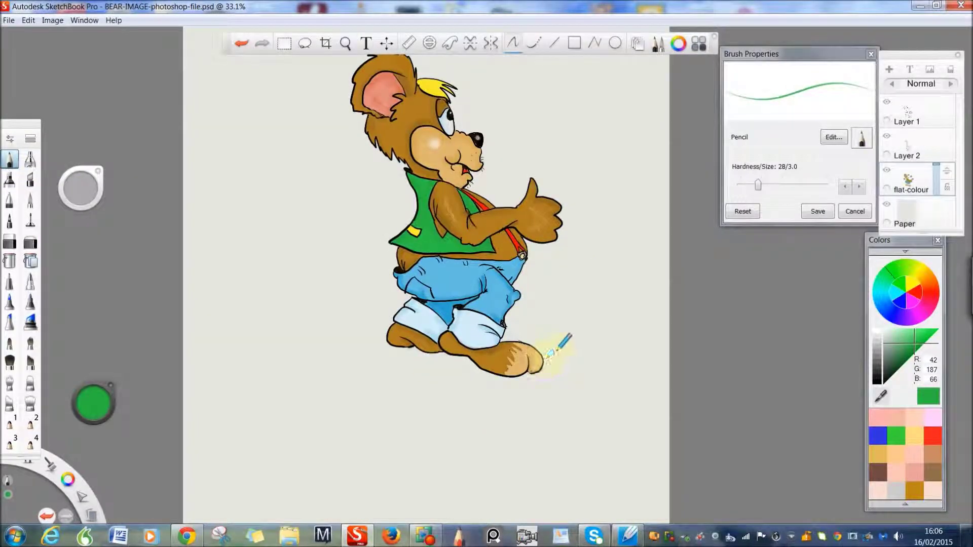
# Step: Undo the stray stroke and pencil black zigzag grass tufts and a ground line around the feet
pyautogui.click(241, 43)
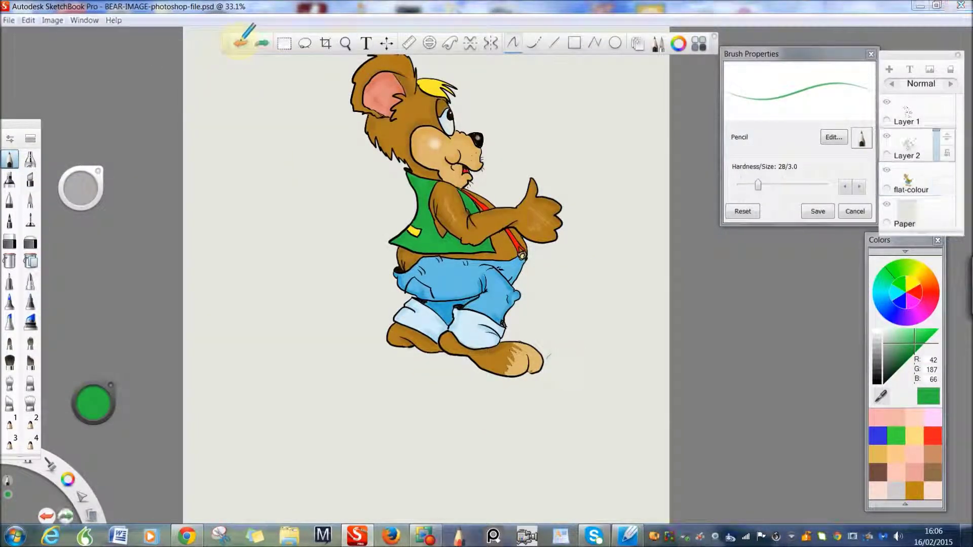
pyautogui.click(878, 382)
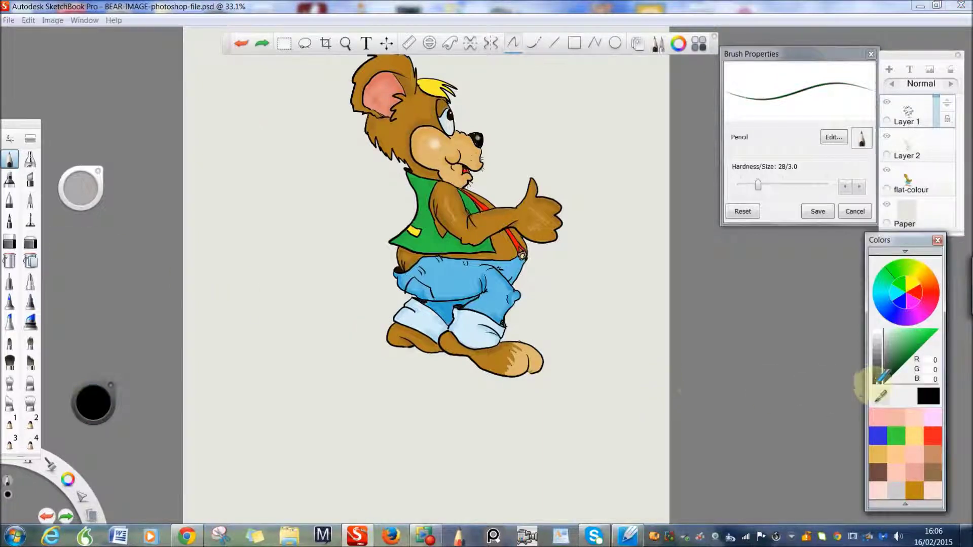
pyautogui.moveTo(549, 341)
pyautogui.mouseDown()
pyautogui.moveTo(571, 368)
pyautogui.moveTo(544, 354)
pyautogui.moveTo(569, 373)
pyautogui.moveTo(424, 380)
pyautogui.moveTo(361, 364)
pyautogui.mouseUp()
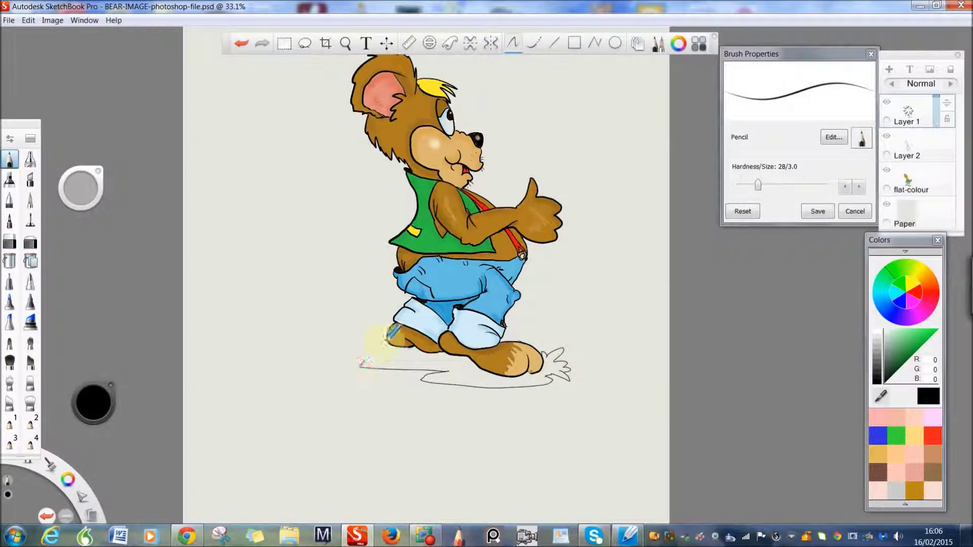
pyautogui.moveTo(365, 327)
pyautogui.mouseDown()
pyautogui.moveTo(379, 343)
pyautogui.moveTo(358, 346)
pyautogui.mouseUp()
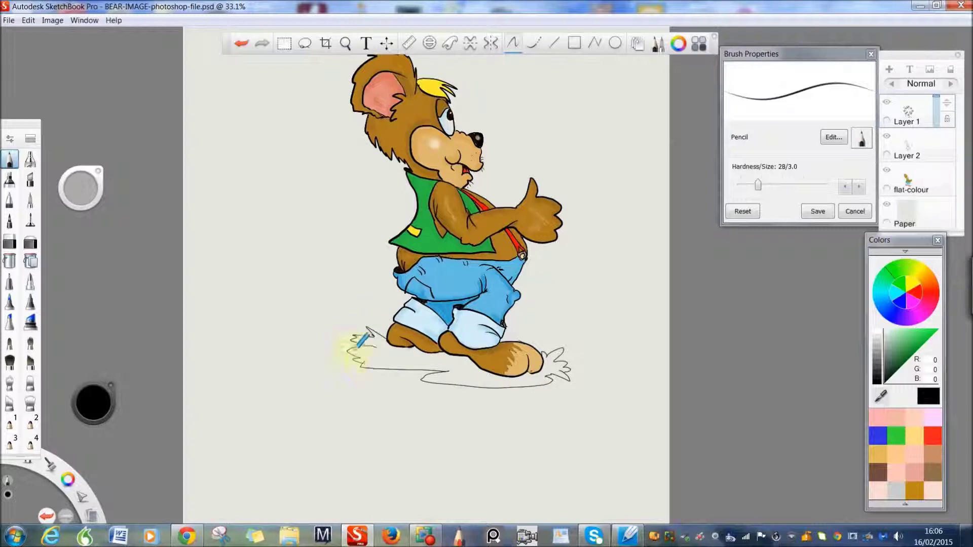
pyautogui.click(29, 262)
# Step: Flood-fill the grass outline under the bear's feet with the green swatch
pyautogui.click(896, 435)
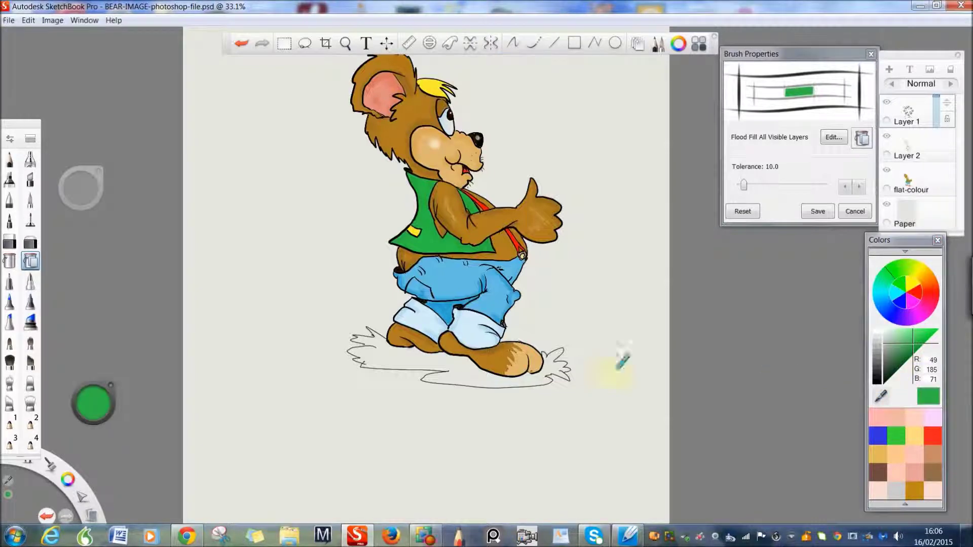
pyautogui.click(464, 369)
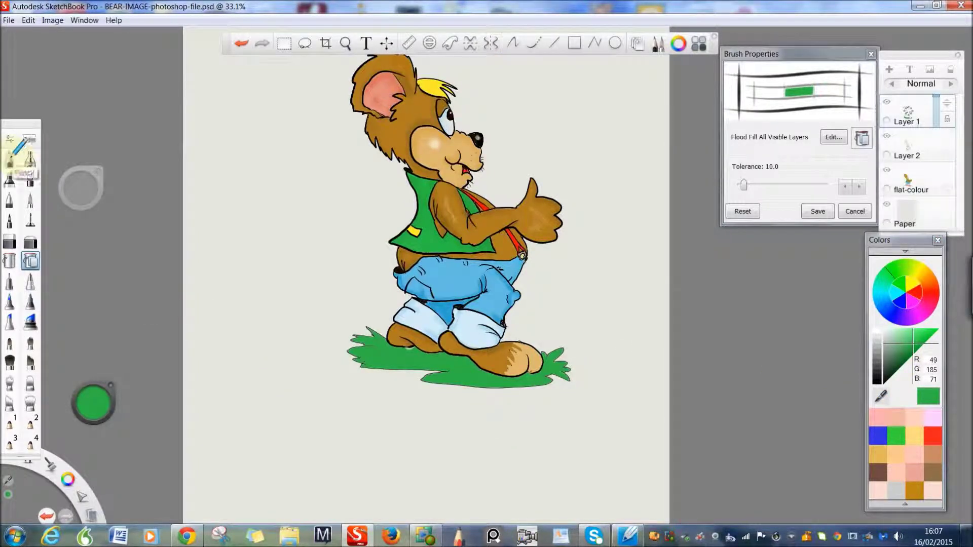
pyautogui.click(30, 201)
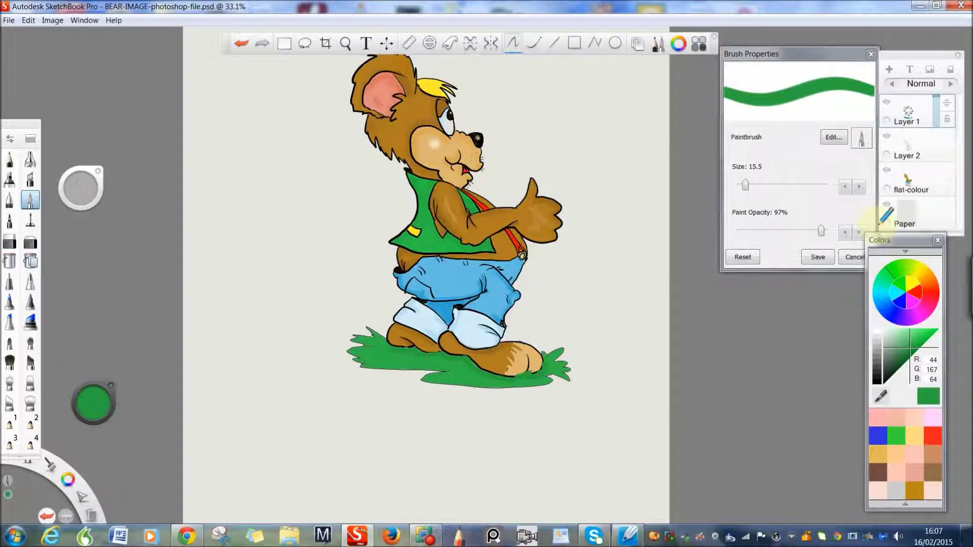
# Step: Use Merge All from Layer 1's menu to flatten every layer into the flat-colour layer
pyautogui.click(928, 196)
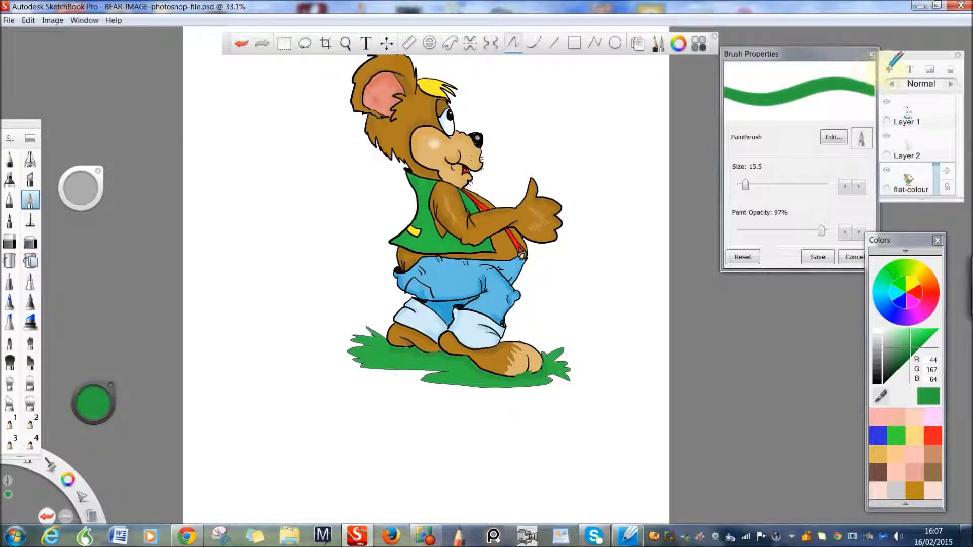
pyautogui.click(895, 95)
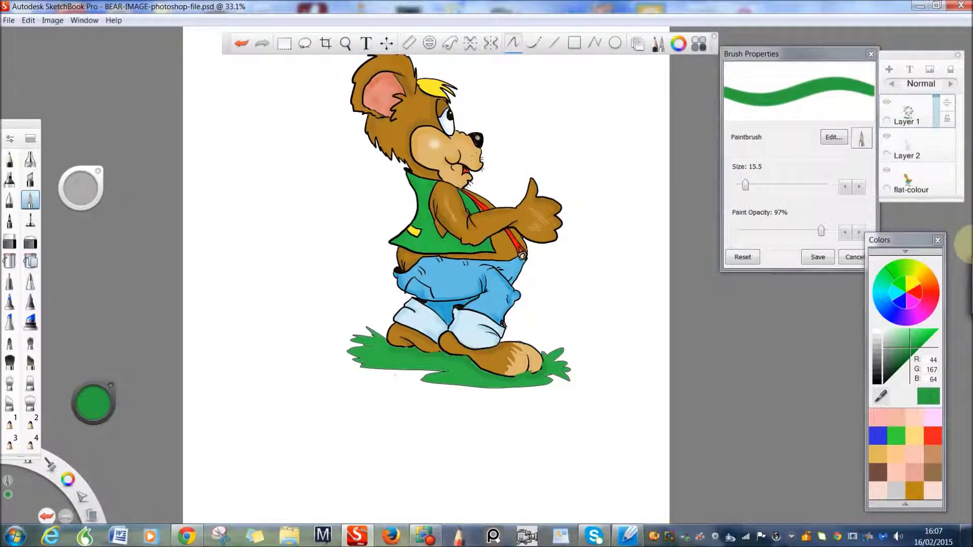
pyautogui.click(910, 110)
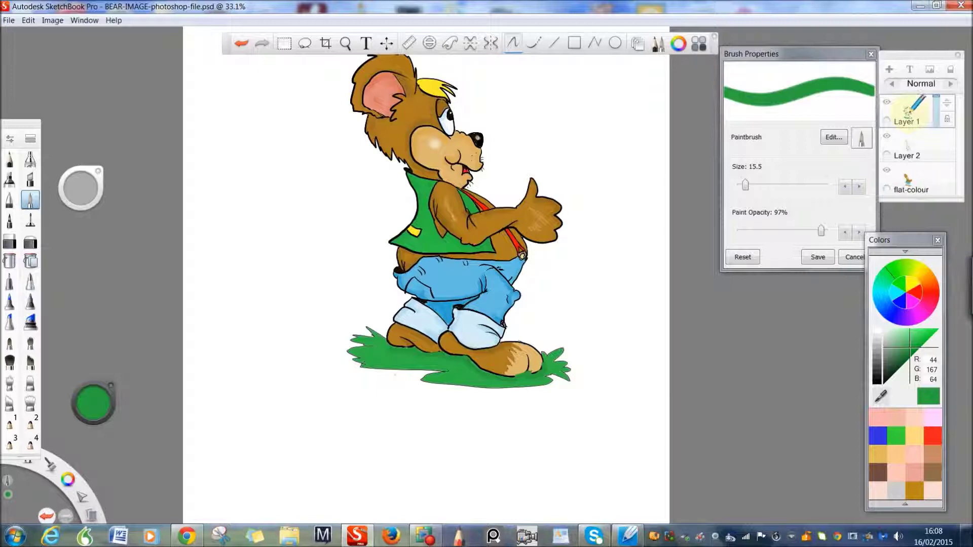
pyautogui.moveTo(911, 112); pyautogui.dragTo(931, 135)
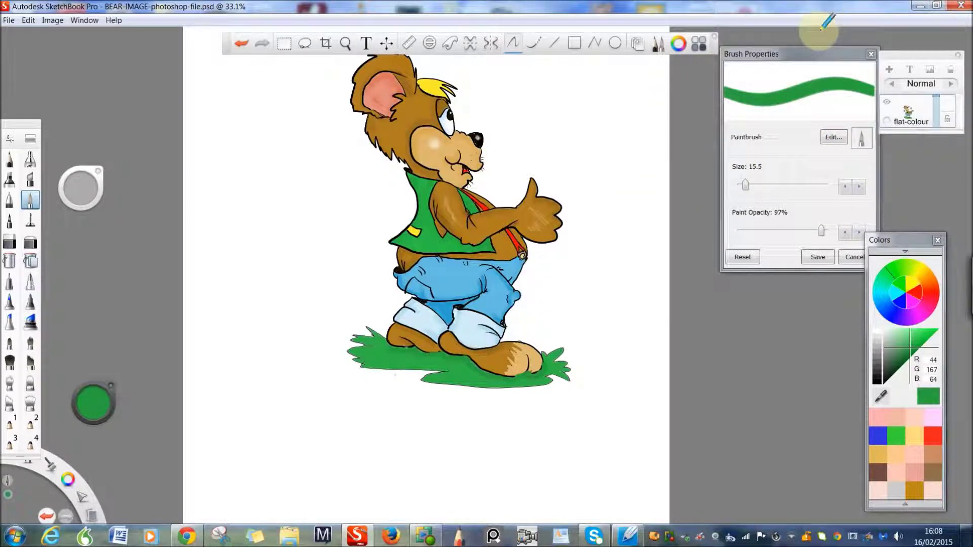
# Step: Zoom out and crop the canvas to a tight rectangle around the bear and grass
pyautogui.click(304, 43)
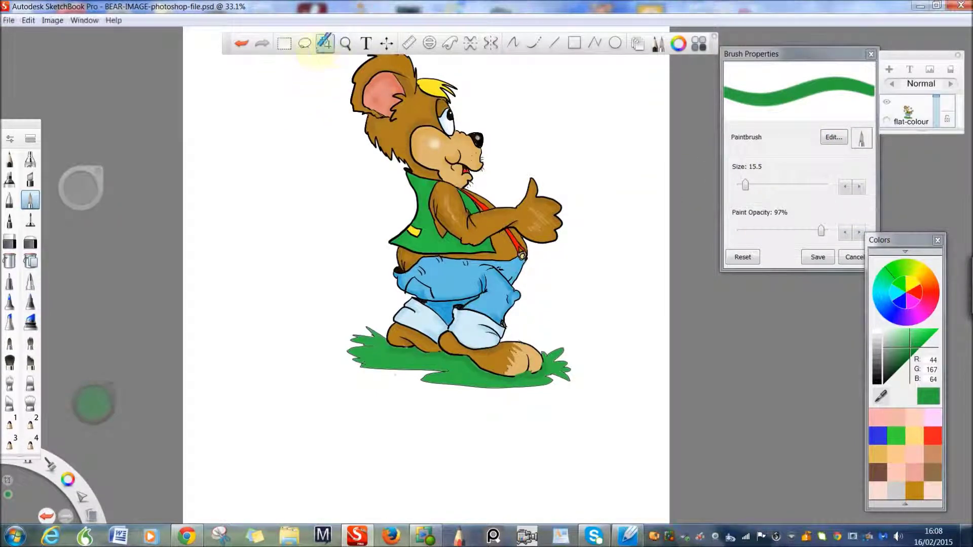
pyautogui.click(345, 42)
pyautogui.moveTo(337, 98)
pyautogui.mouseDown()
pyautogui.moveTo(283, 120)
pyautogui.moveTo(303, 181)
pyautogui.mouseUp()
pyautogui.click(325, 43)
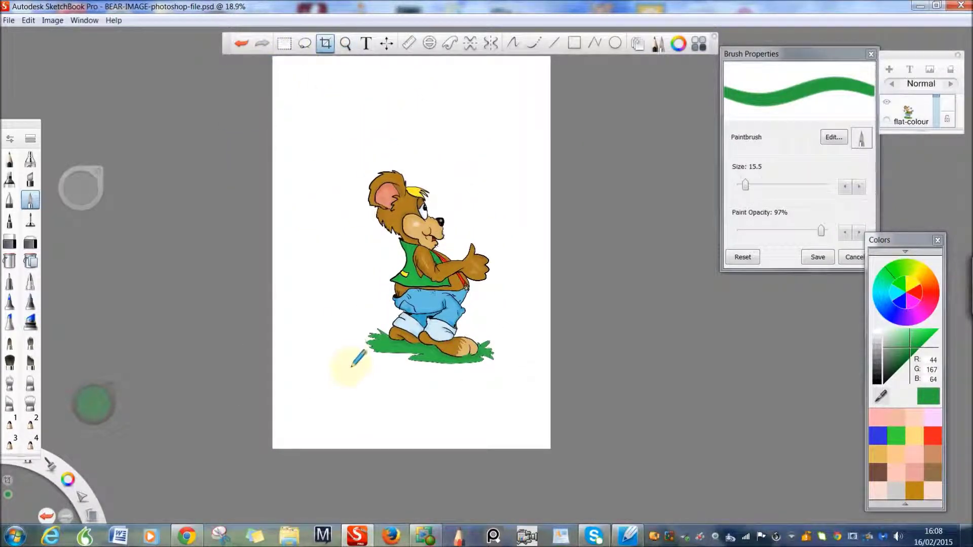
pyautogui.moveTo(349, 365); pyautogui.dragTo(508, 165)
pyautogui.click(536, 391)
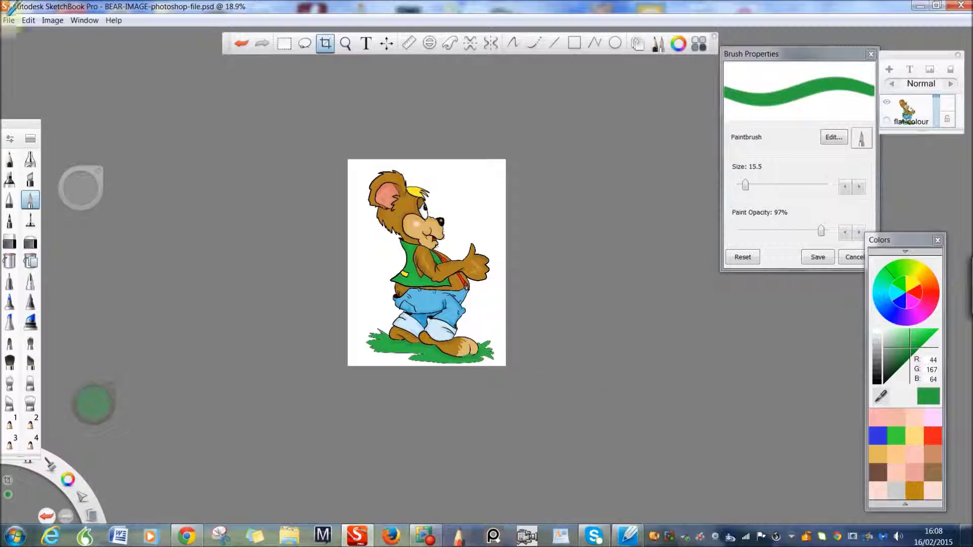
pyautogui.click(8, 21)
pyautogui.click(33, 86)
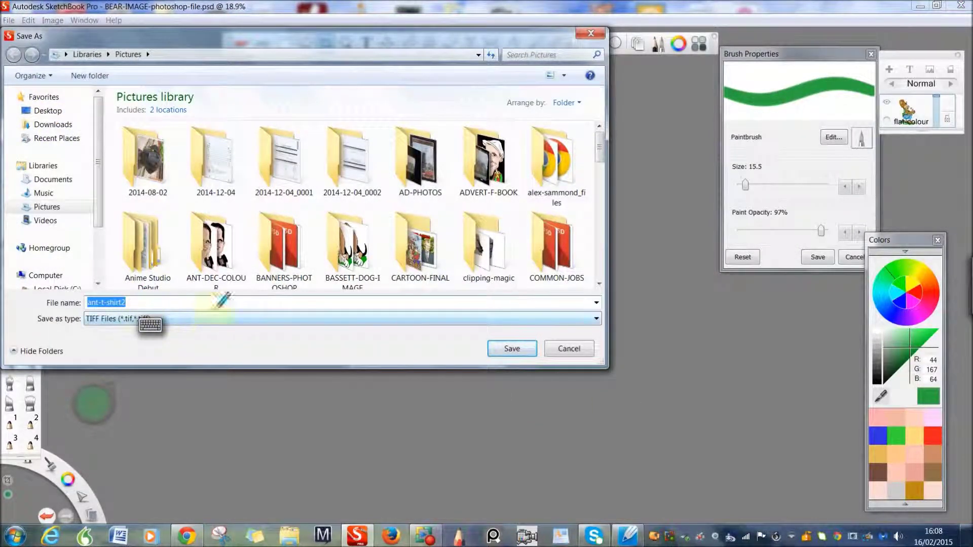
# Step: Name the file bear-clip-art-final, choose JPEG as the format, and save
pyautogui.click(143, 298)
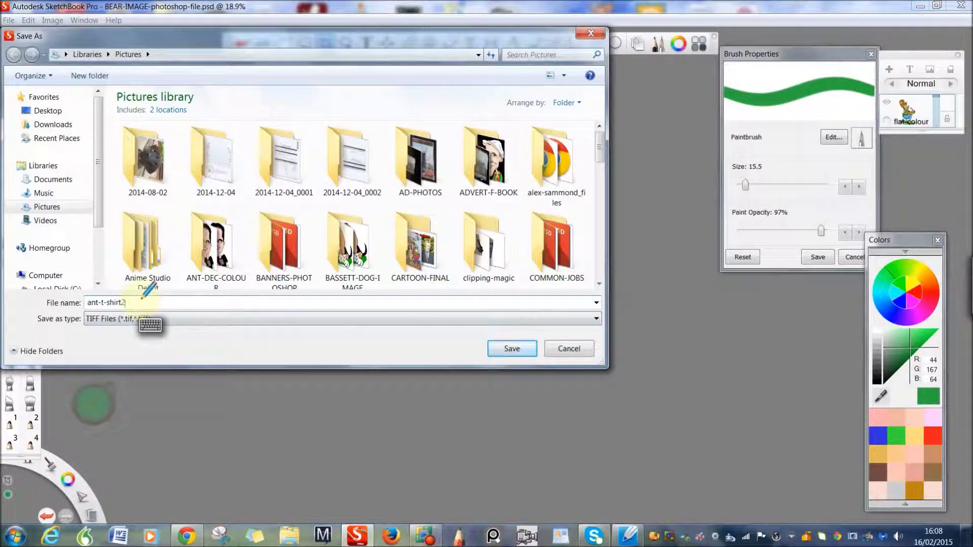
pyautogui.press('BackSpace')
pyautogui.press('BackSpace')
pyautogui.press('BackSpace')
pyautogui.press('BackSpace')
pyautogui.press('BackSpace')
pyautogui.press('BackSpace')
pyautogui.press('BackSpace')
pyautogui.press('BackSpace')
pyautogui.press('BackSpace')
pyautogui.press('BackSpace')
pyautogui.press('BackSpace')
pyautogui.press('BackSpace')
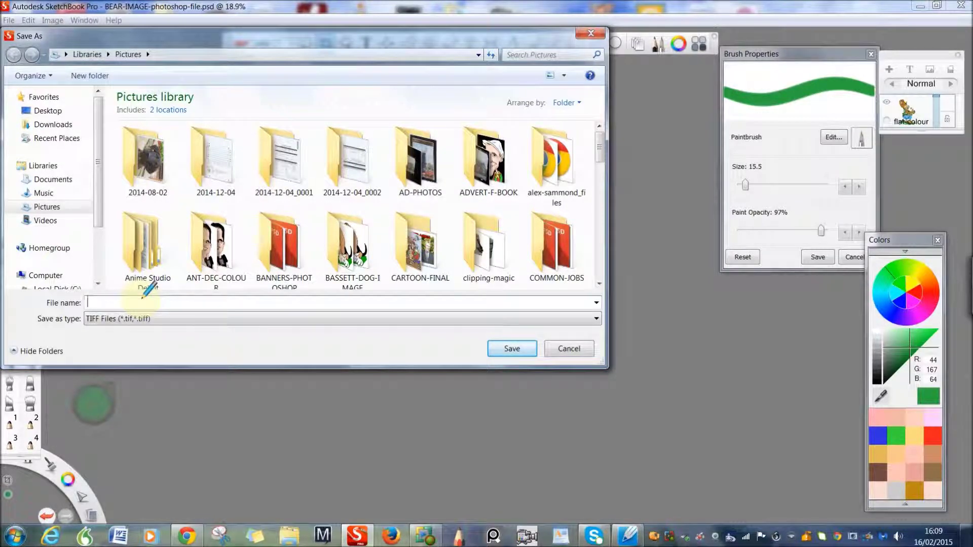
pyautogui.write('bear')
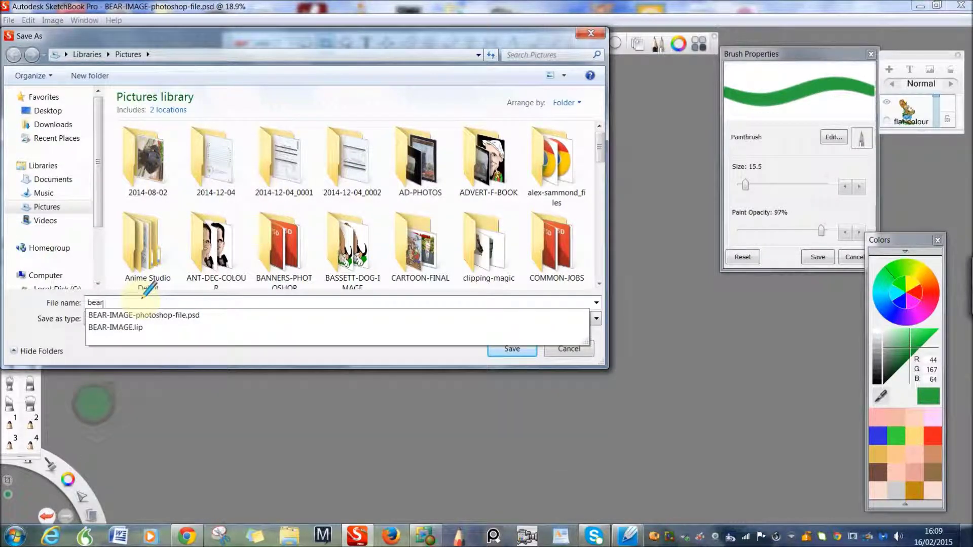
pyautogui.write('-clip-art')
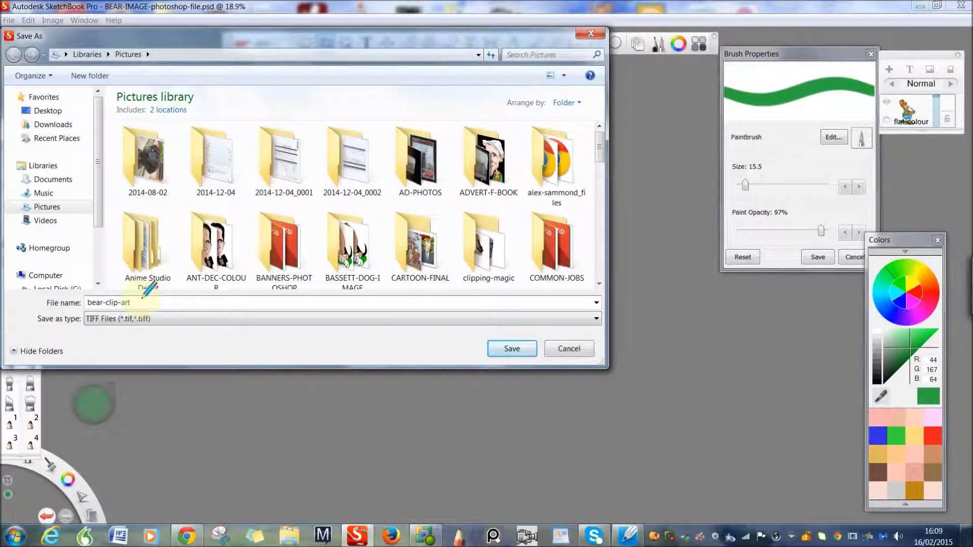
pyautogui.write('-final')
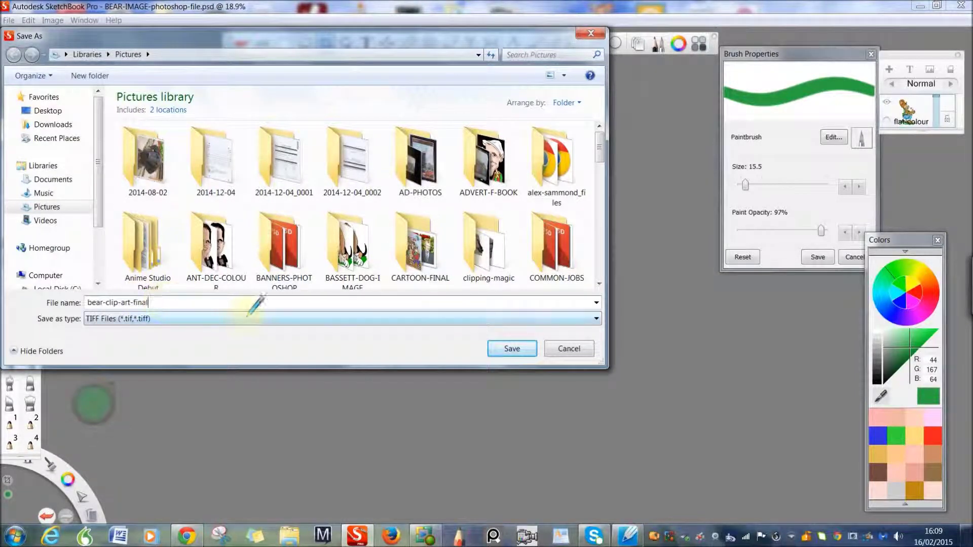
pyautogui.click(596, 318)
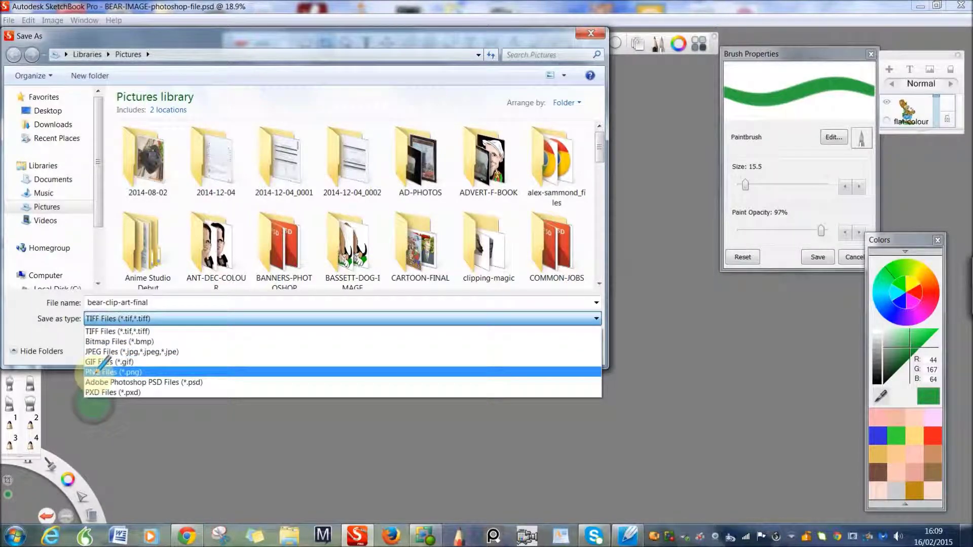
pyautogui.click(101, 352)
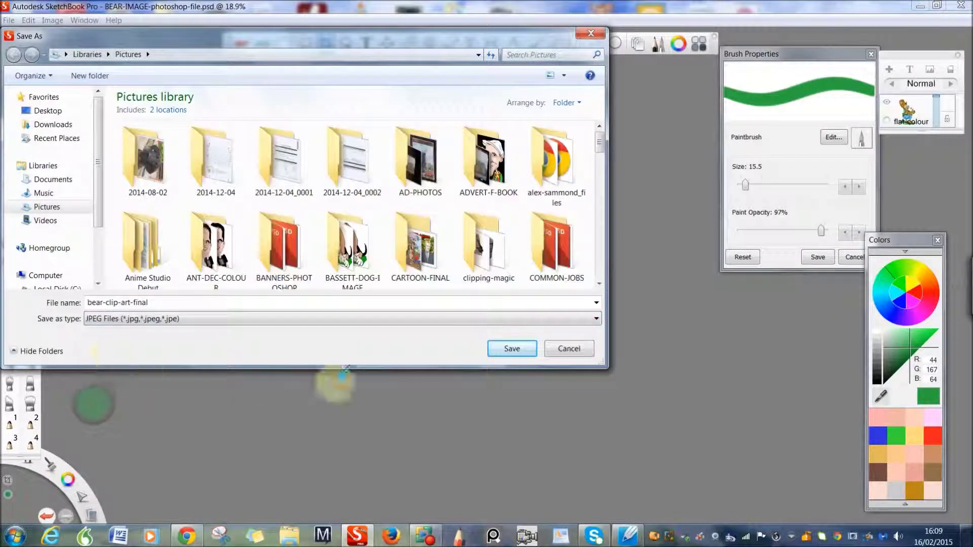
pyautogui.click(510, 349)
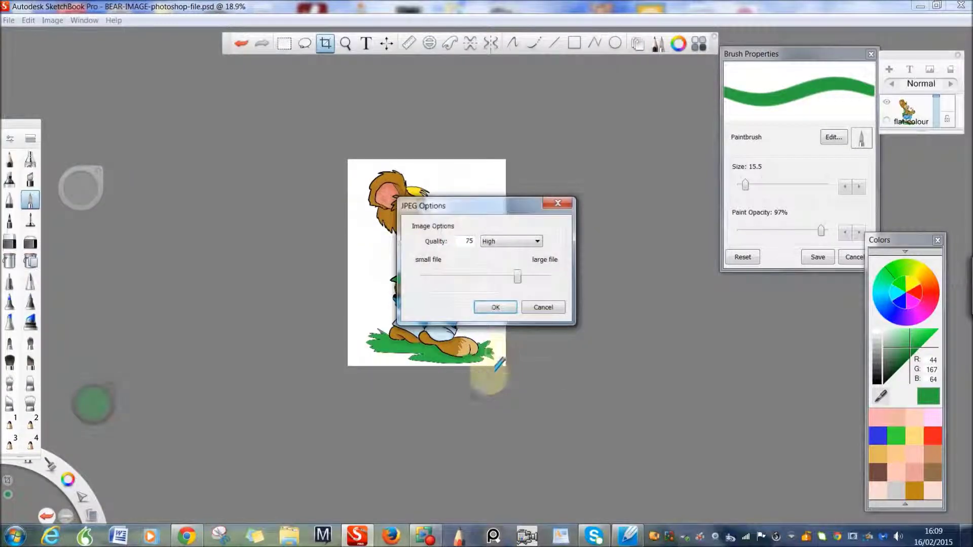
# Step: Set the JPEG quality to Best (100) and confirm
pyautogui.click(537, 241)
pyautogui.click(489, 275)
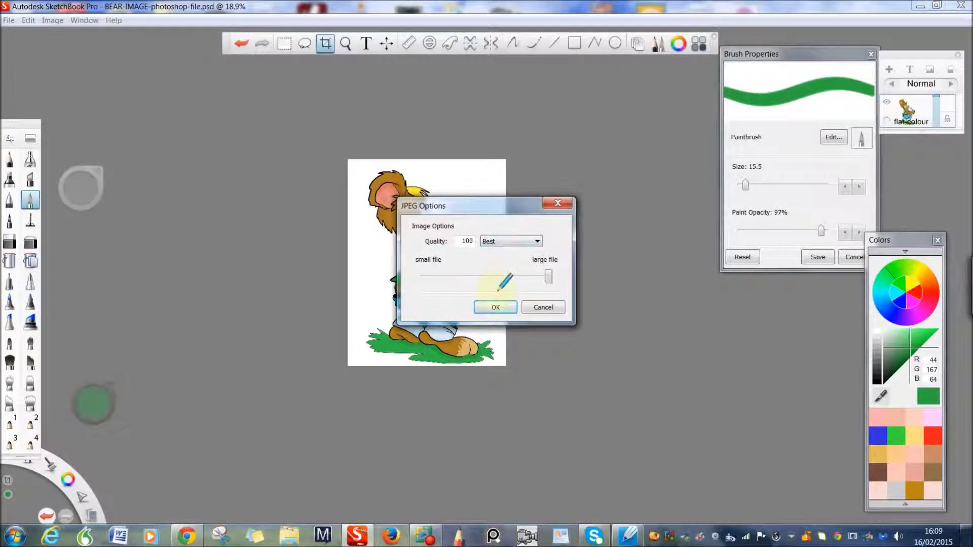
pyautogui.click(495, 307)
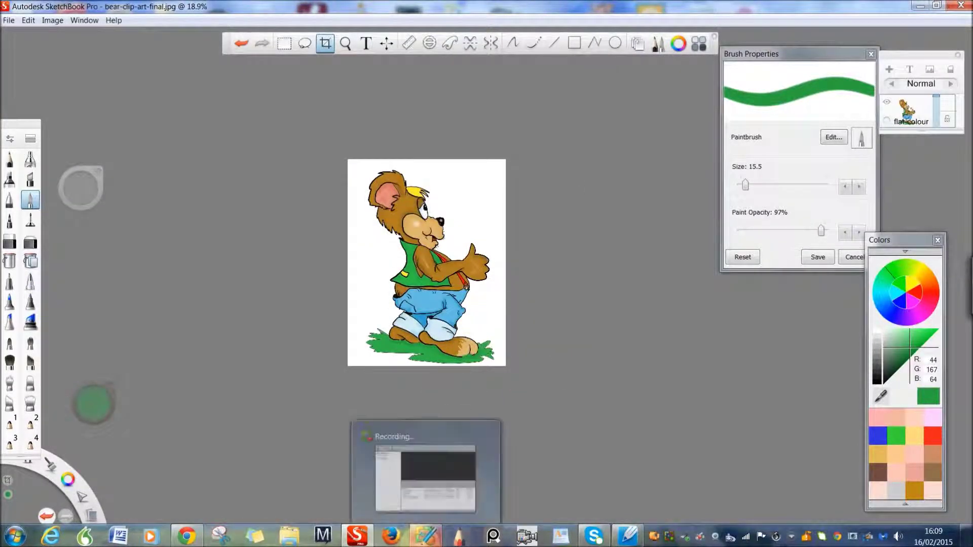